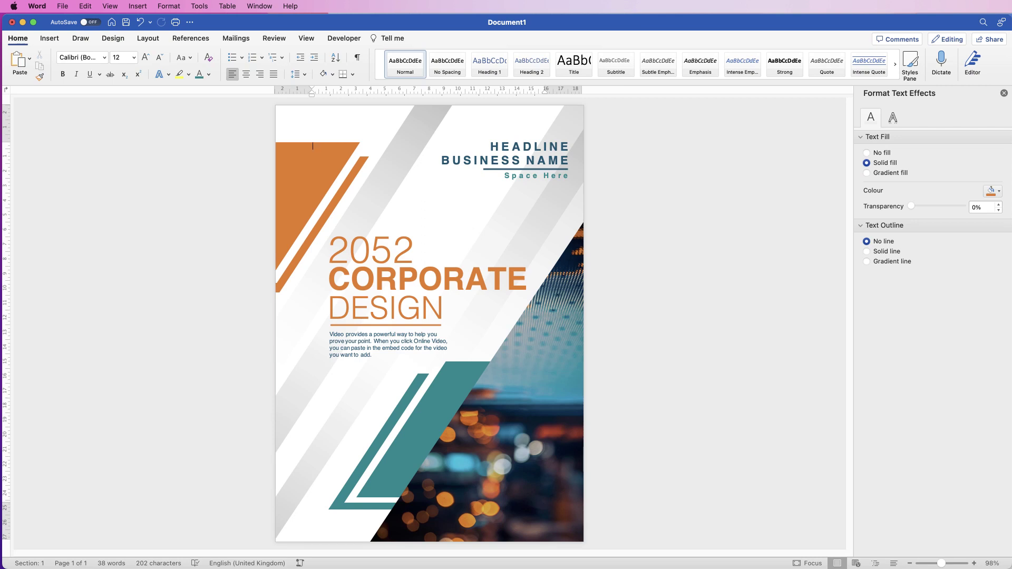
key(super+z)
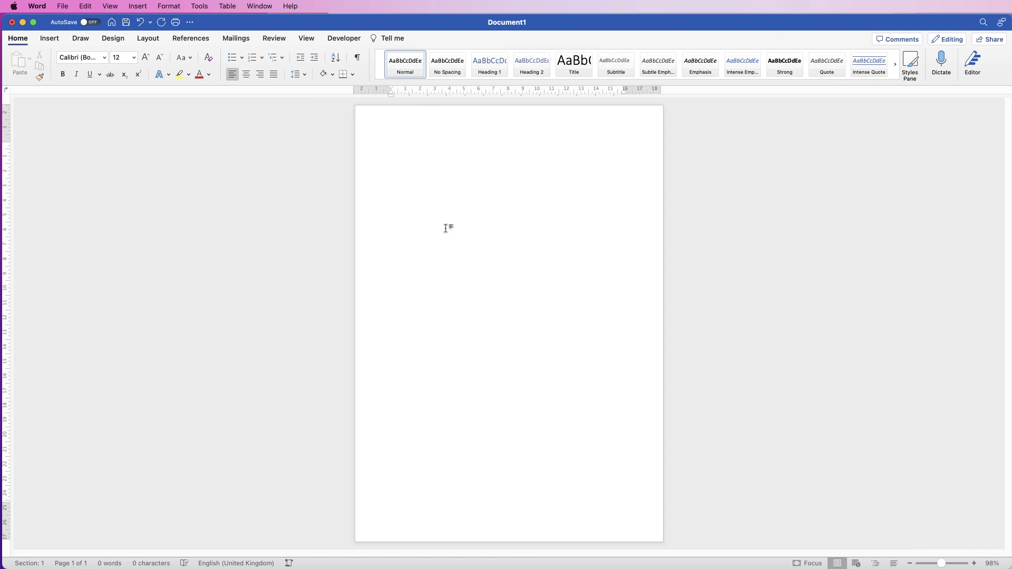
Step: Search the stock images for "orange and teal" and insert the dark picture of blurred city lights with a chart
click(50, 40)
click(143, 61)
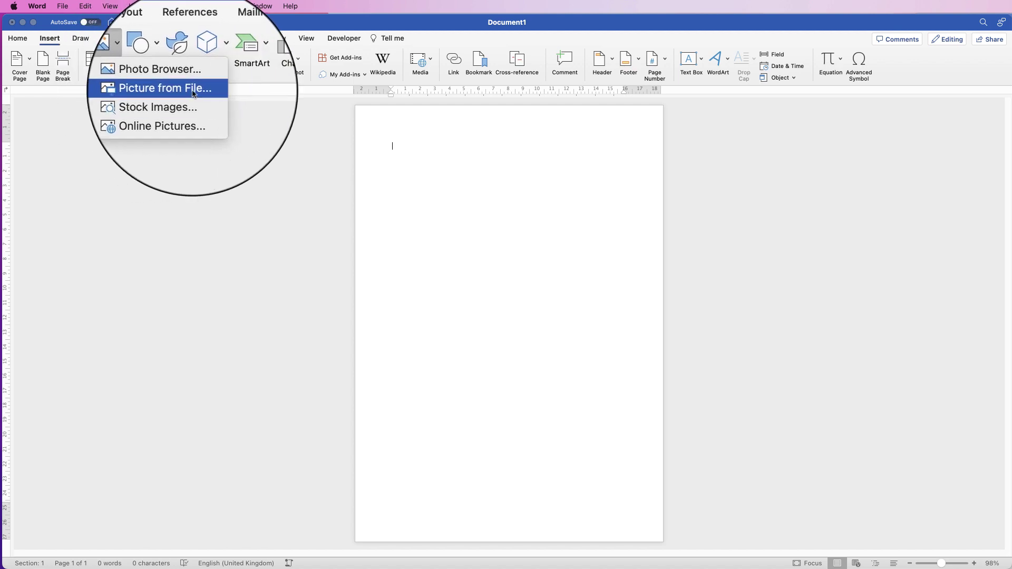
click(157, 106)
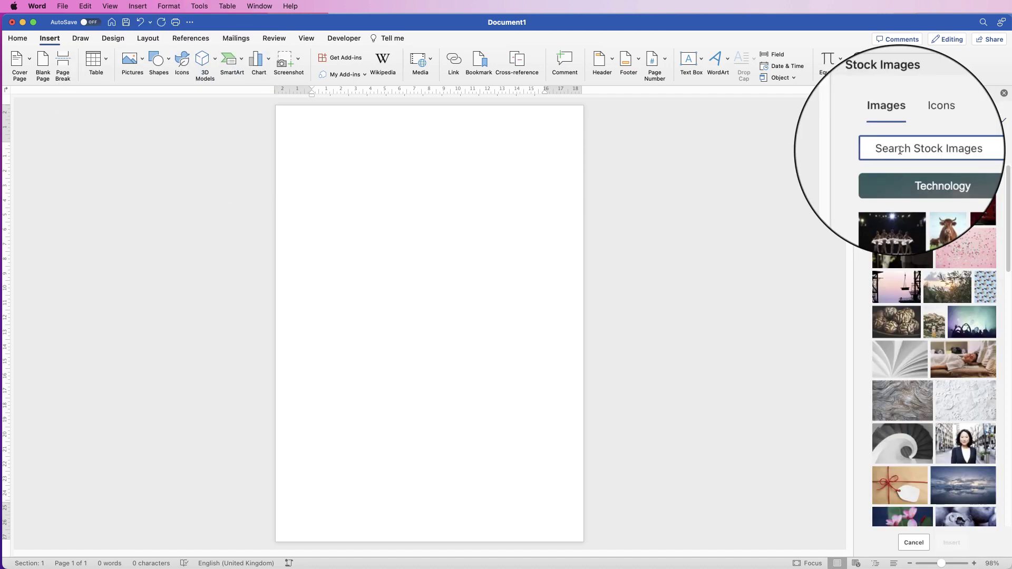
click(900, 151)
text(orange and teal)
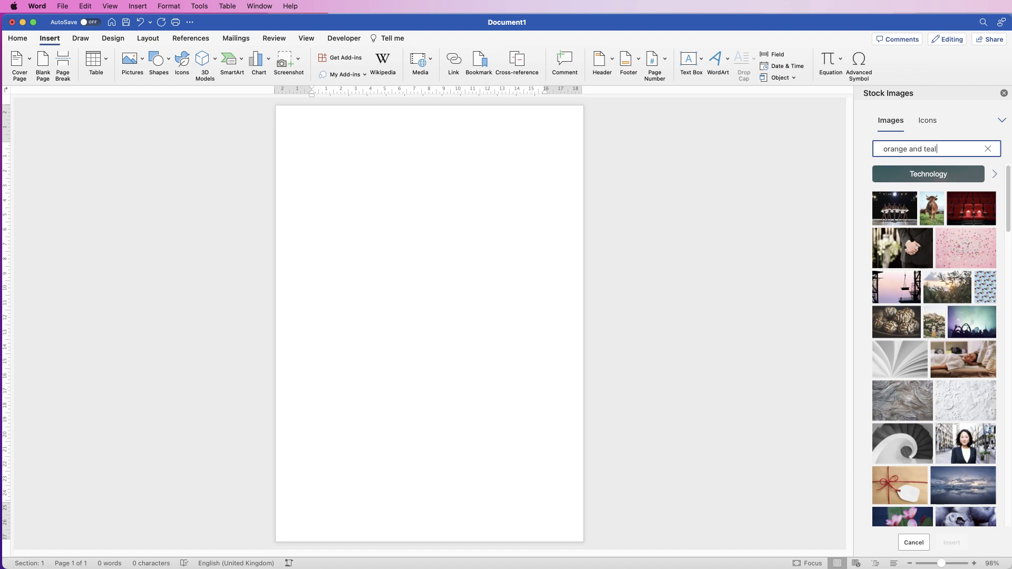
key(Return)
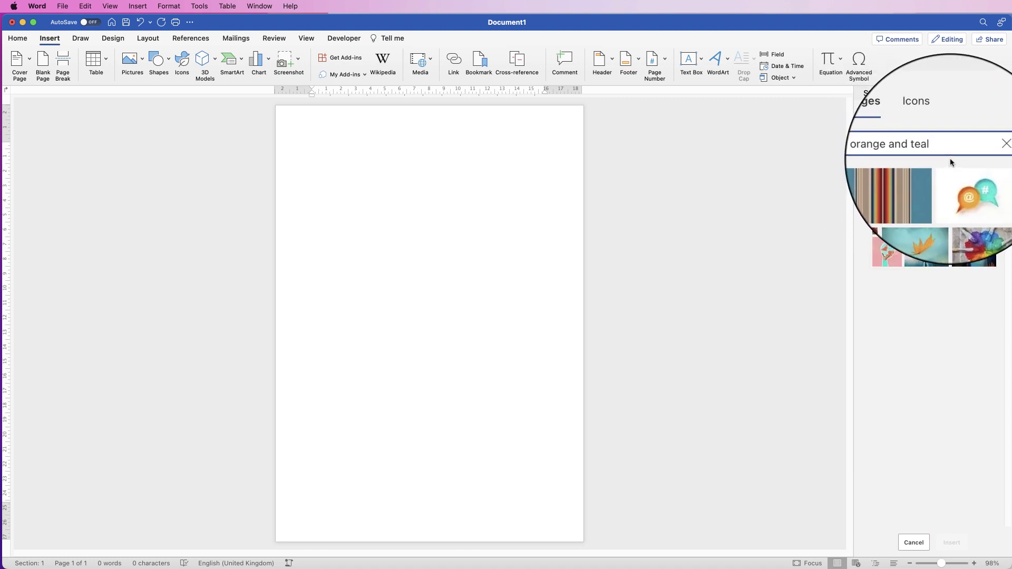
click(975, 253)
click(950, 544)
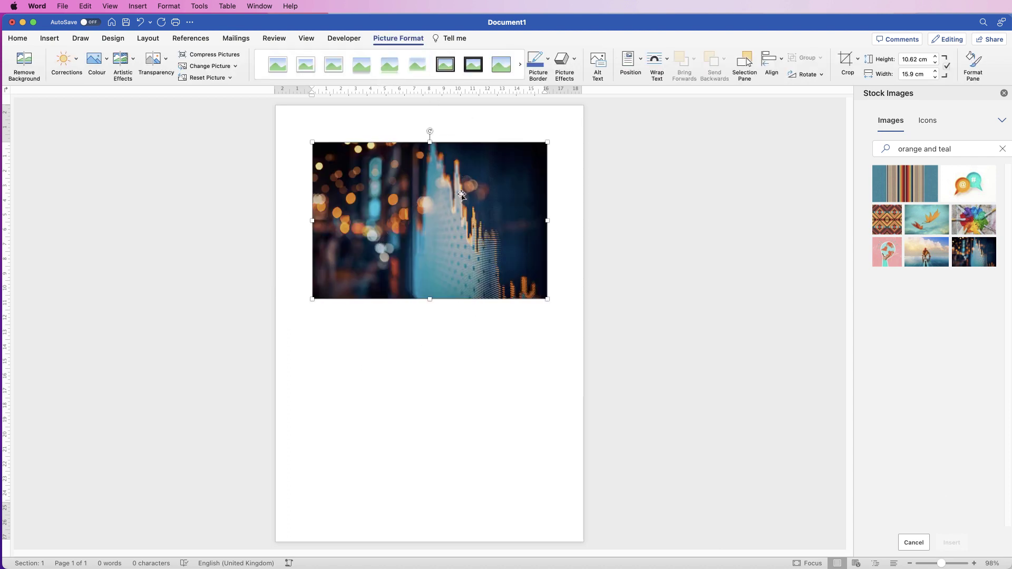
Step: Set the inserted picture's text wrapping to In Front of Text
right_click(510, 162)
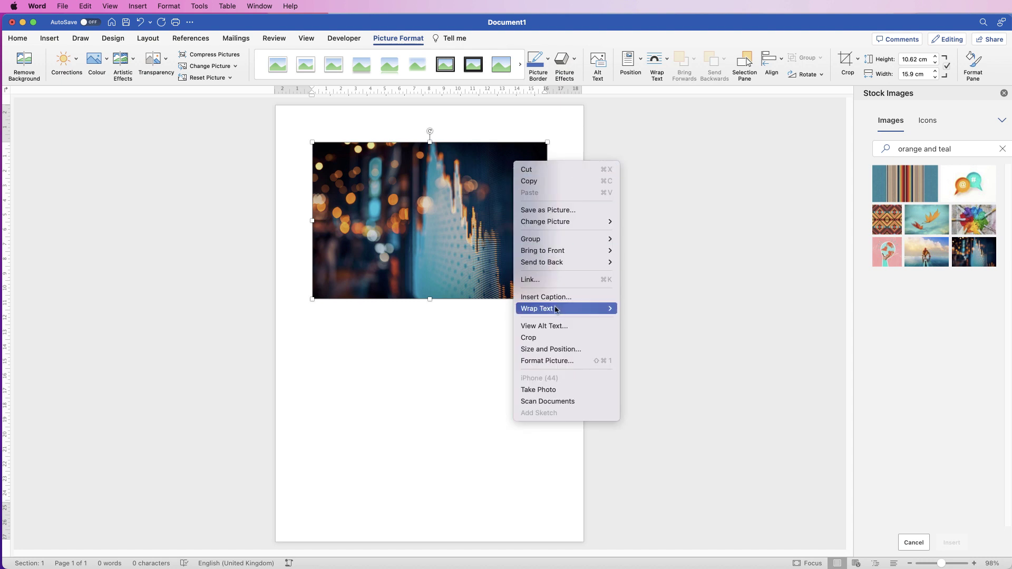
mouse_move(557, 310)
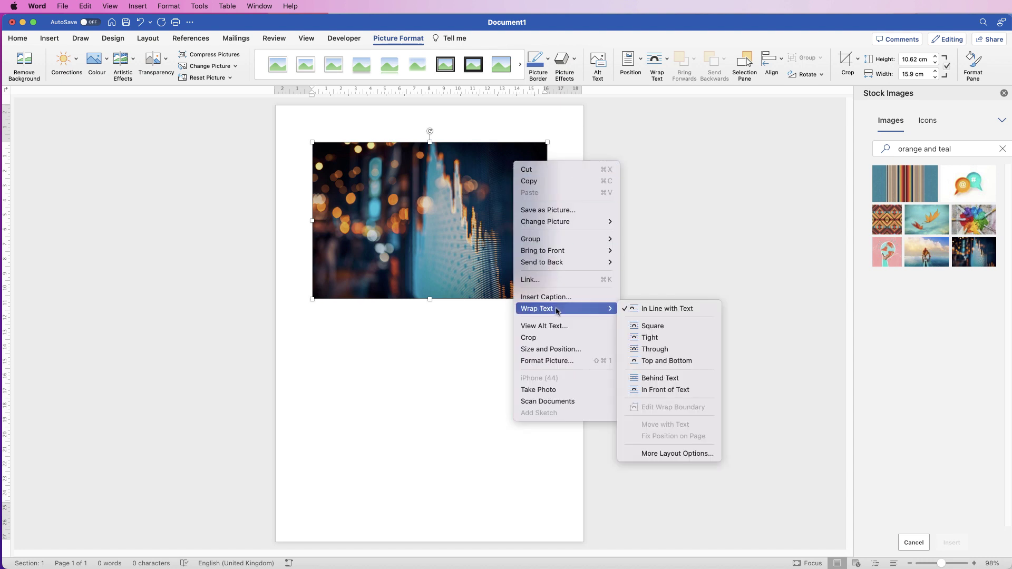
click(640, 392)
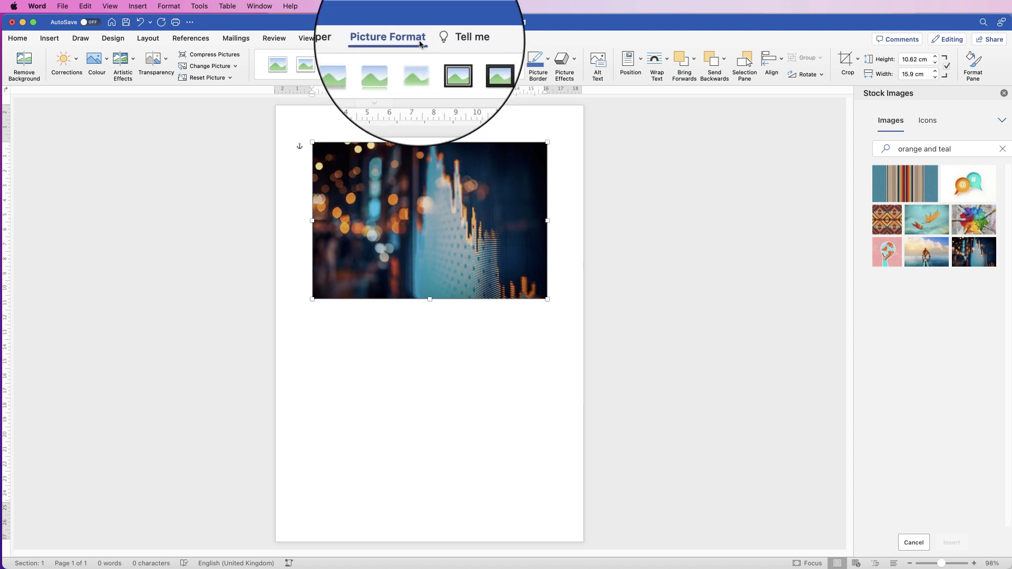
Step: Crop the picture to the Right Triangle shape
click(859, 60)
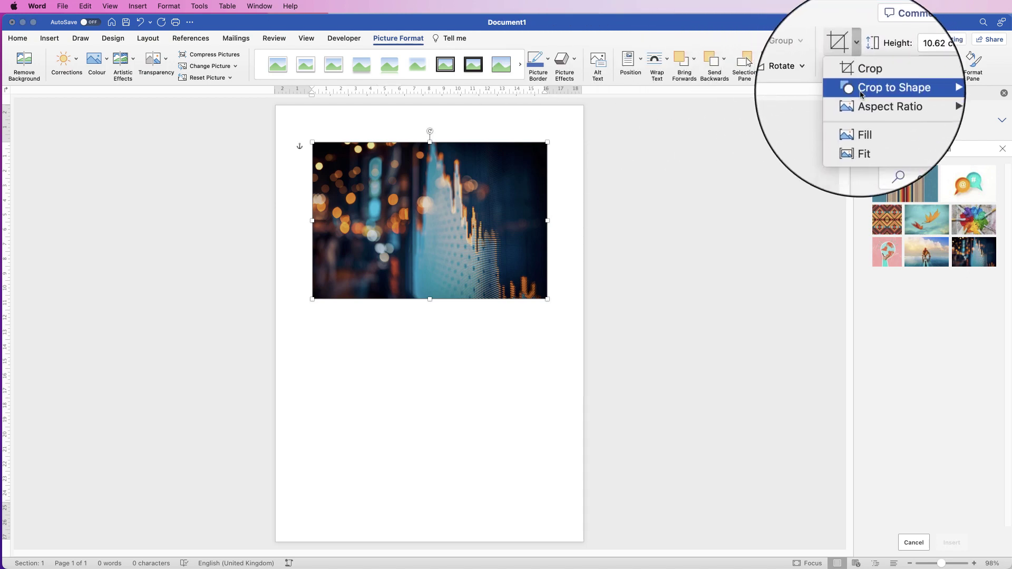
mouse_move(867, 95)
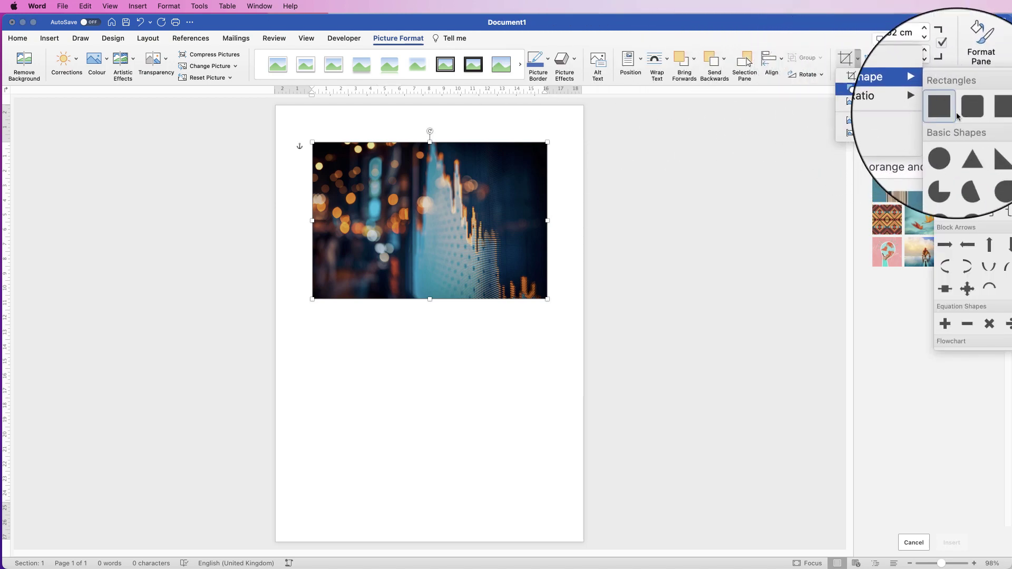
click(987, 152)
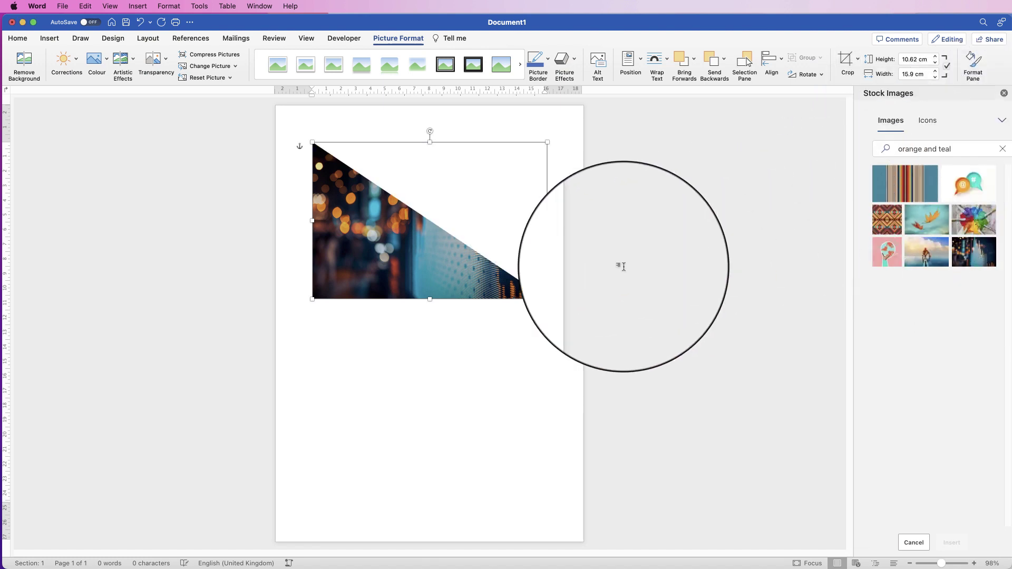
Step: Rotate the triangular picture 90° counter-clockwise and enlarge it to about 16.29 × 24.41 cm, filling the page's lower-right corner
drag(430, 130, 343, 210)
drag(456, 268, 519, 494)
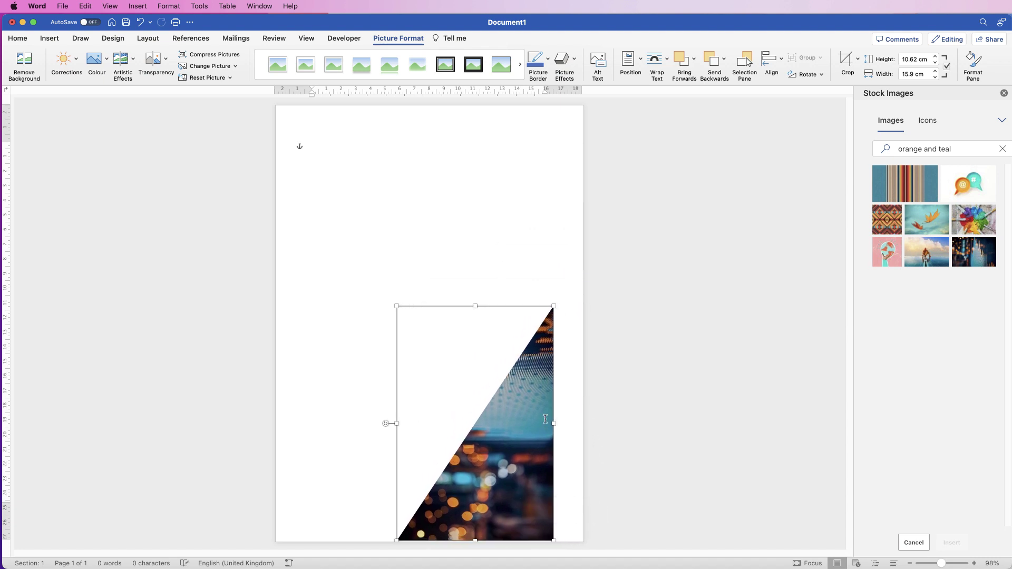
drag(553, 306, 688, 132)
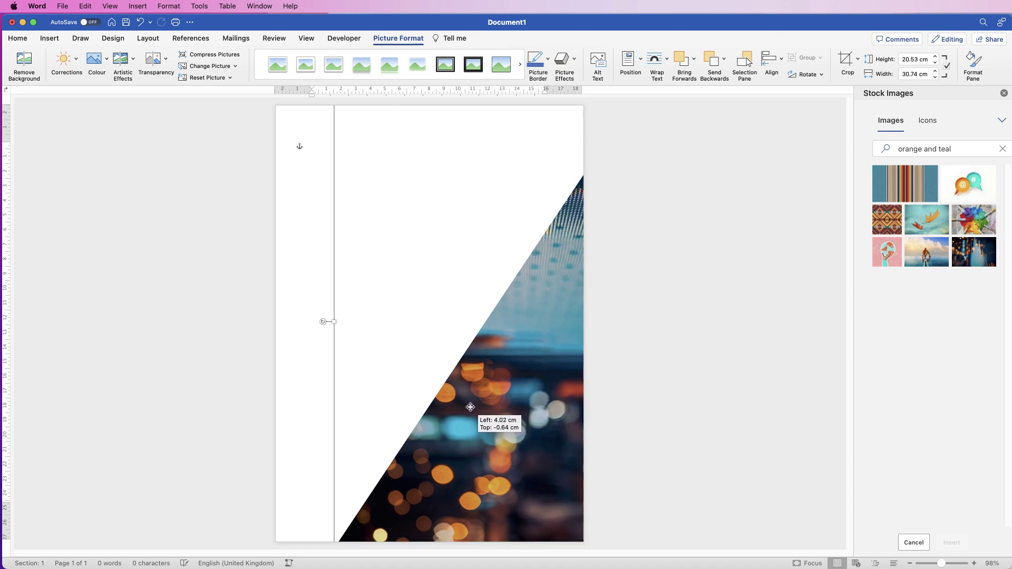
drag(523, 386, 524, 293)
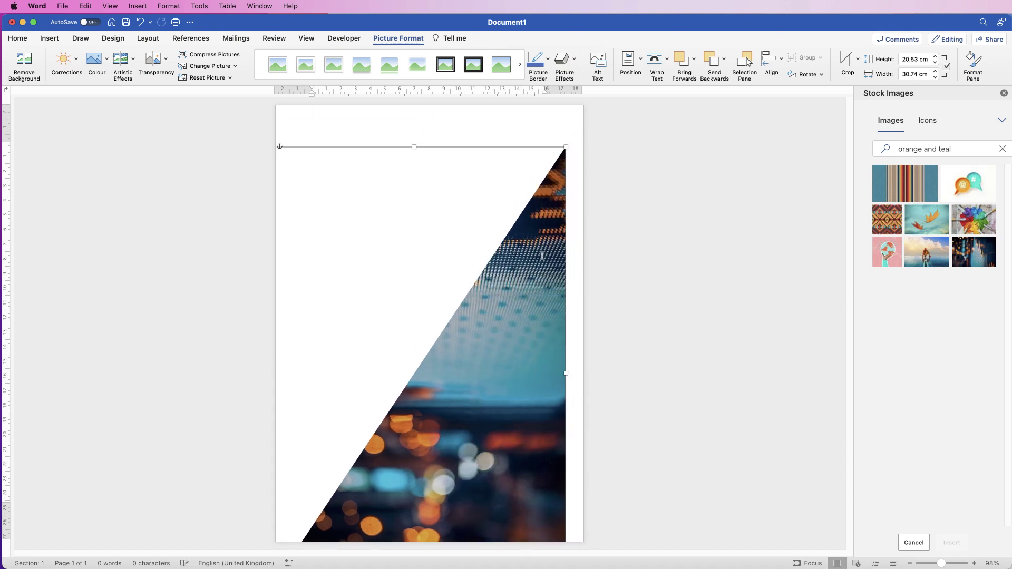
drag(565, 147, 502, 233)
drag(470, 393, 551, 370)
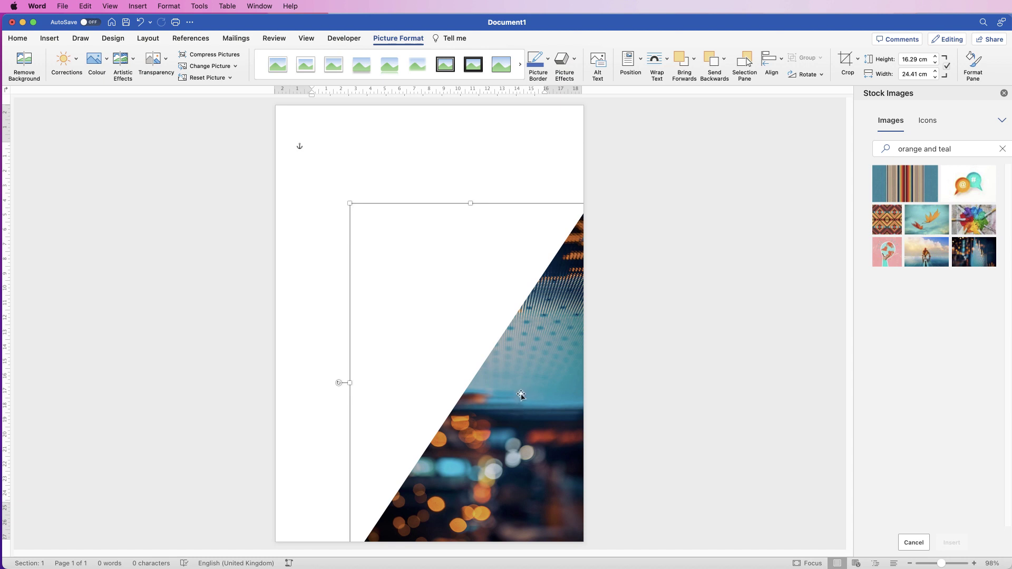
Step: Draw a parallelogram about 10.16 cm high and 6.55 cm wide in the upper left of the page
click(49, 38)
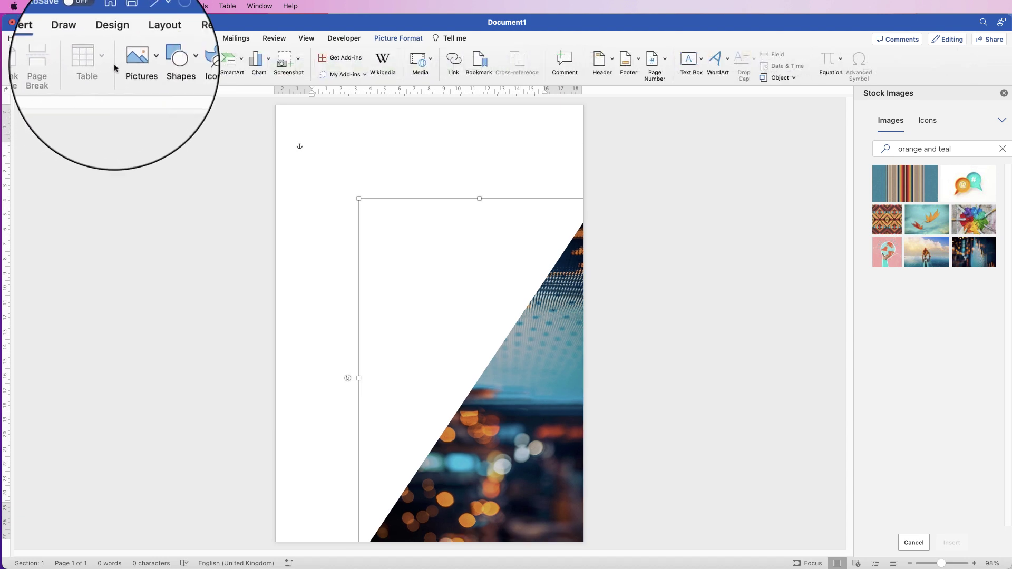
click(169, 59)
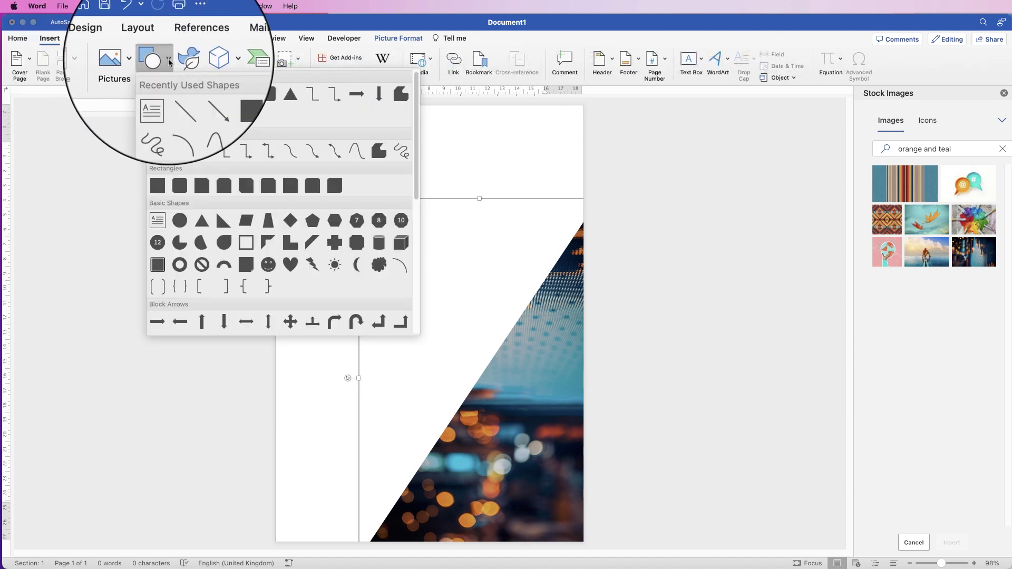
click(242, 222)
mouse_move(325, 137)
mouse_down()
mouse_move(373, 280)
mouse_move(343, 284)
mouse_move(422, 287)
mouse_up()
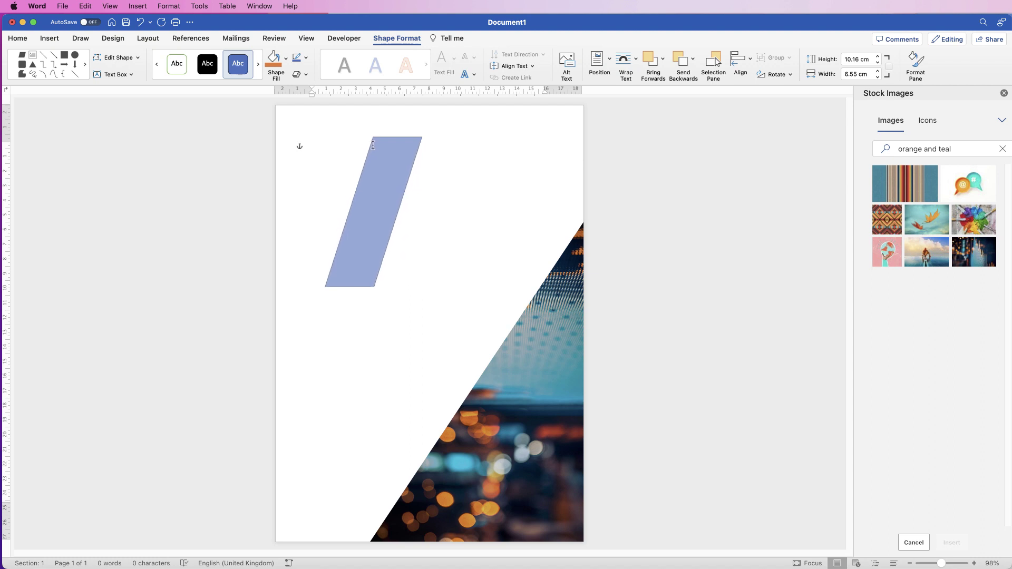
Step: Remove the parallelogram's outline and fill it with the teal recent colour
click(373, 145)
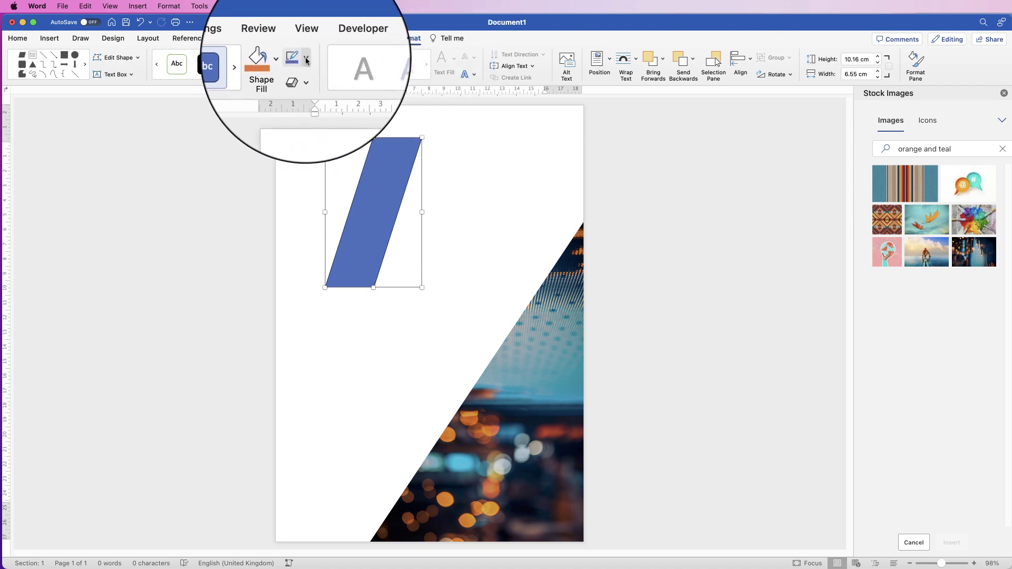
click(306, 58)
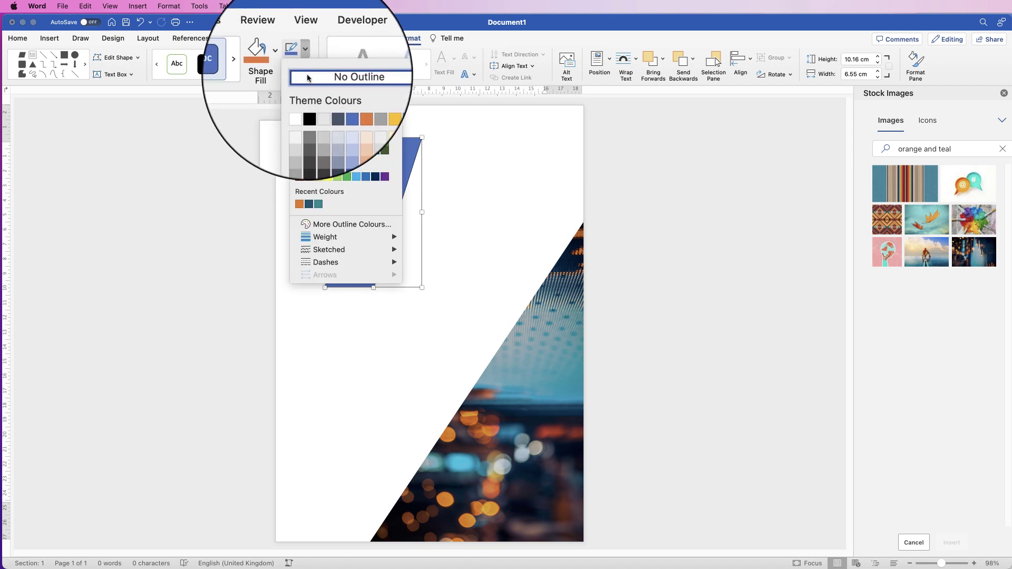
click(321, 81)
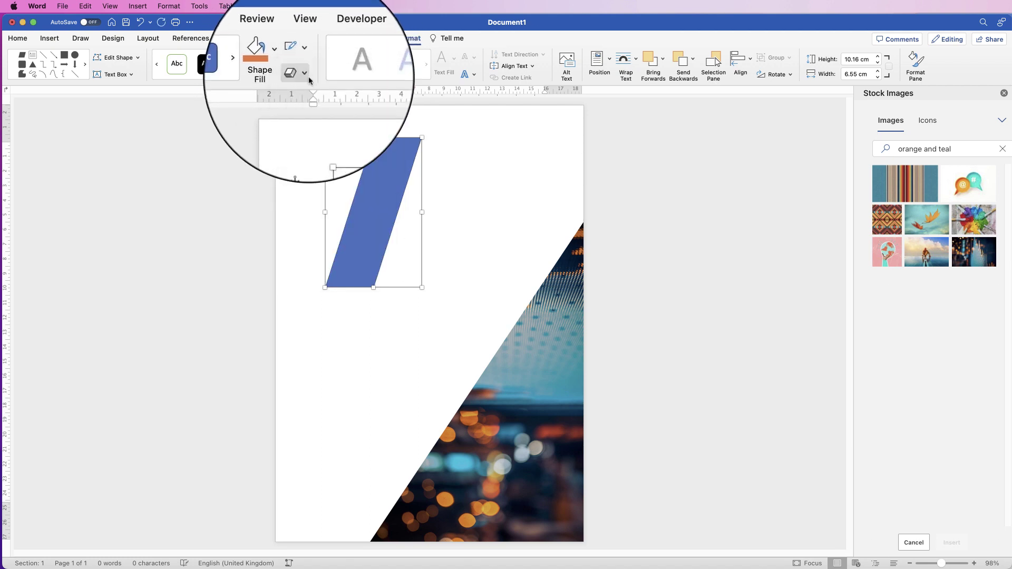
click(286, 58)
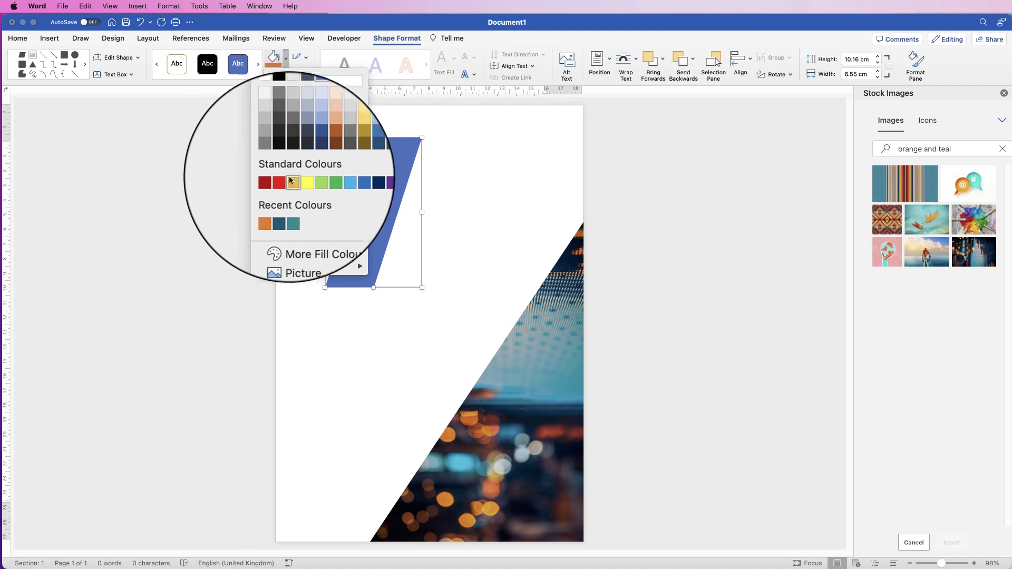
click(292, 208)
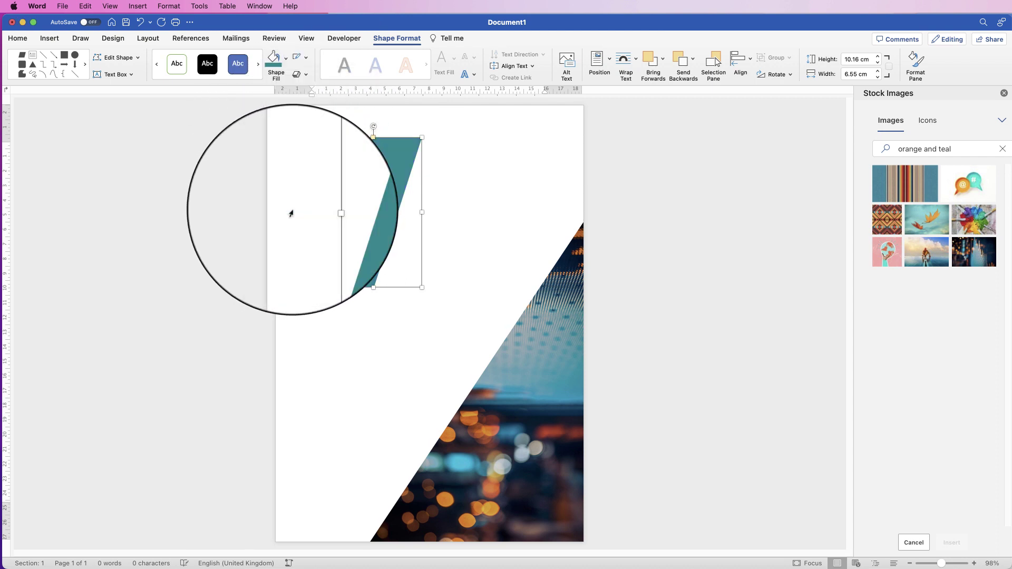
click(286, 62)
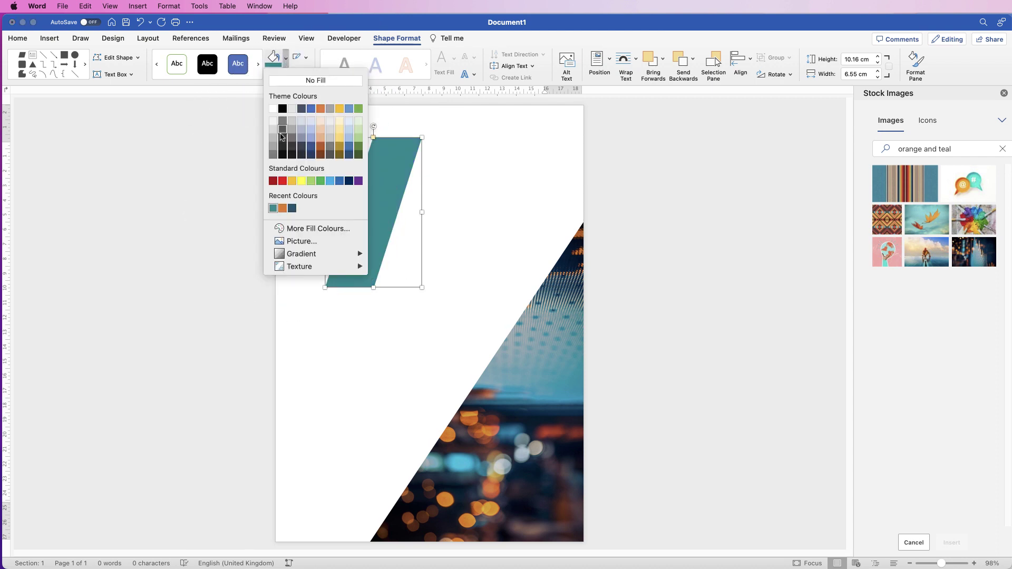
click(303, 230)
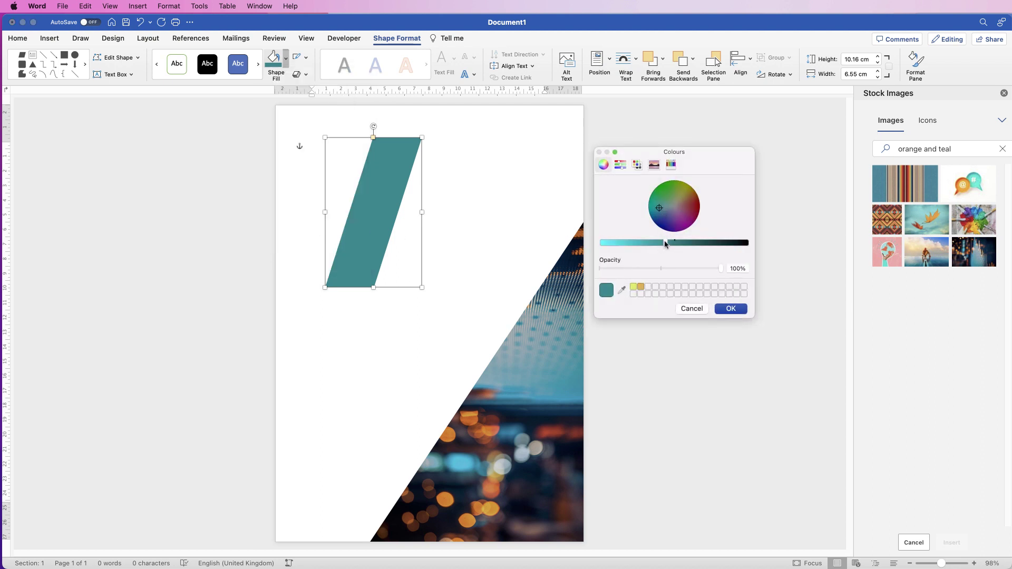
drag(665, 243, 605, 244)
drag(659, 211, 677, 189)
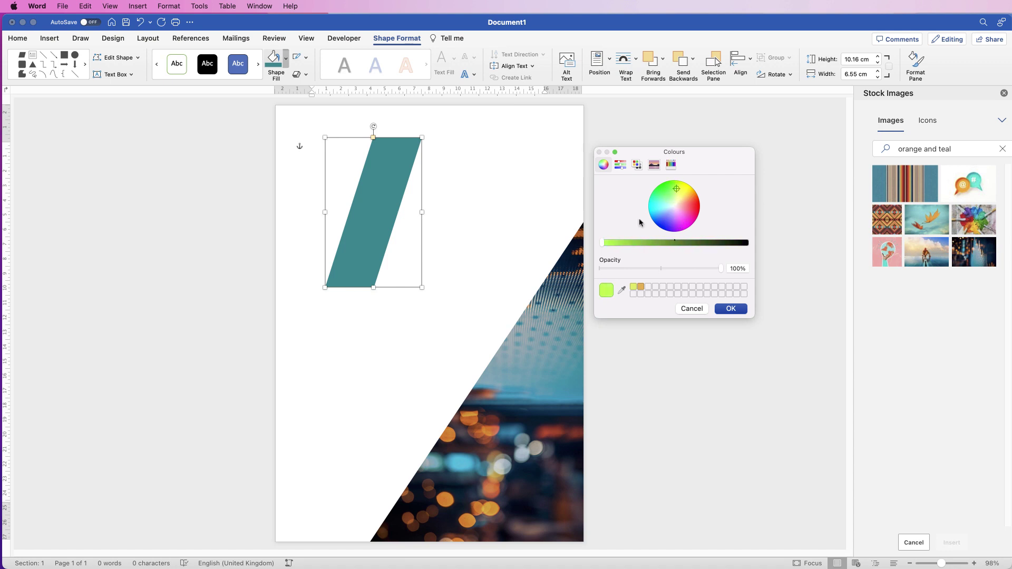
mouse_move(606, 246)
mouse_down()
mouse_move(680, 244)
mouse_move(597, 246)
mouse_up()
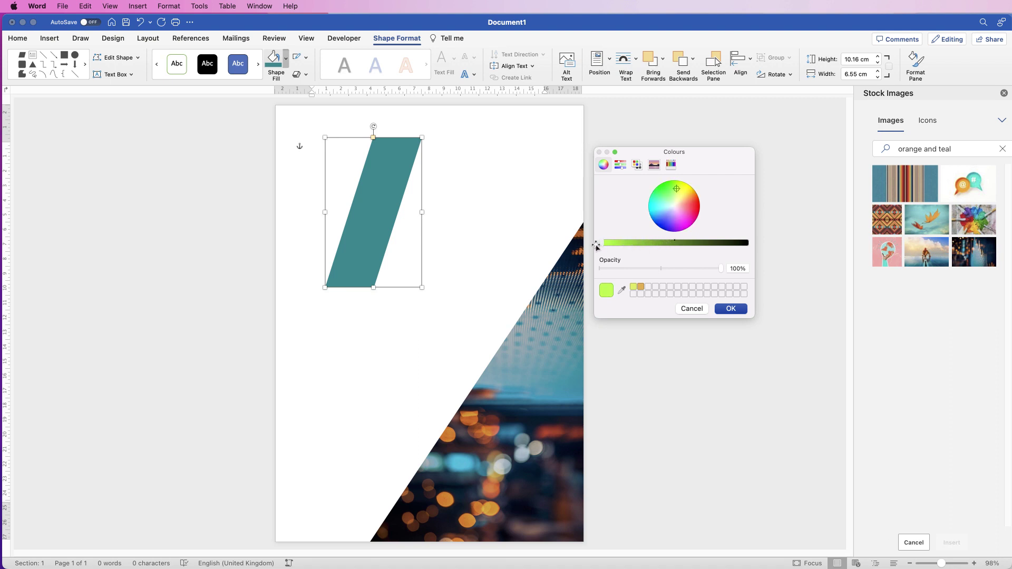
click(620, 166)
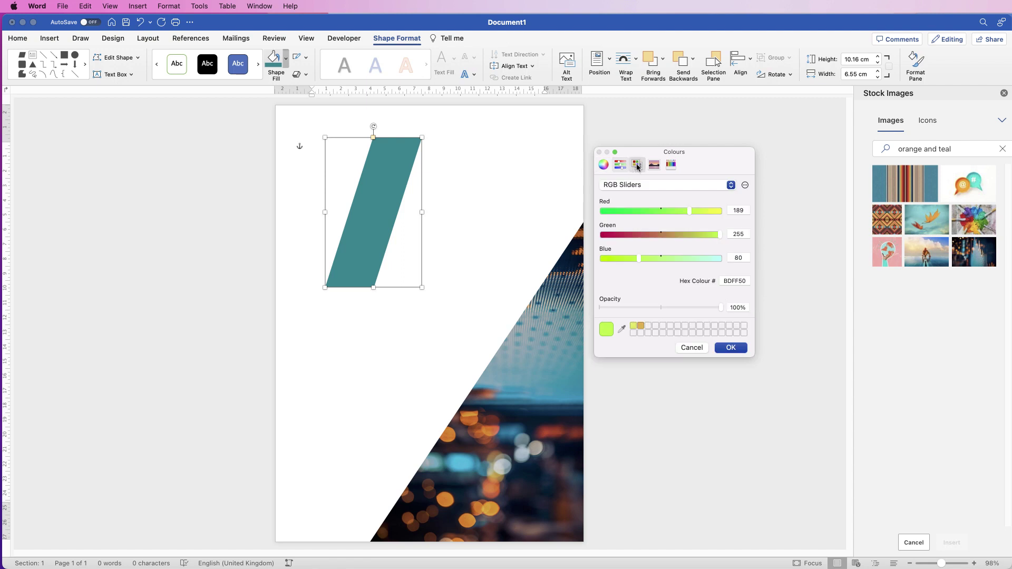
click(638, 165)
click(654, 165)
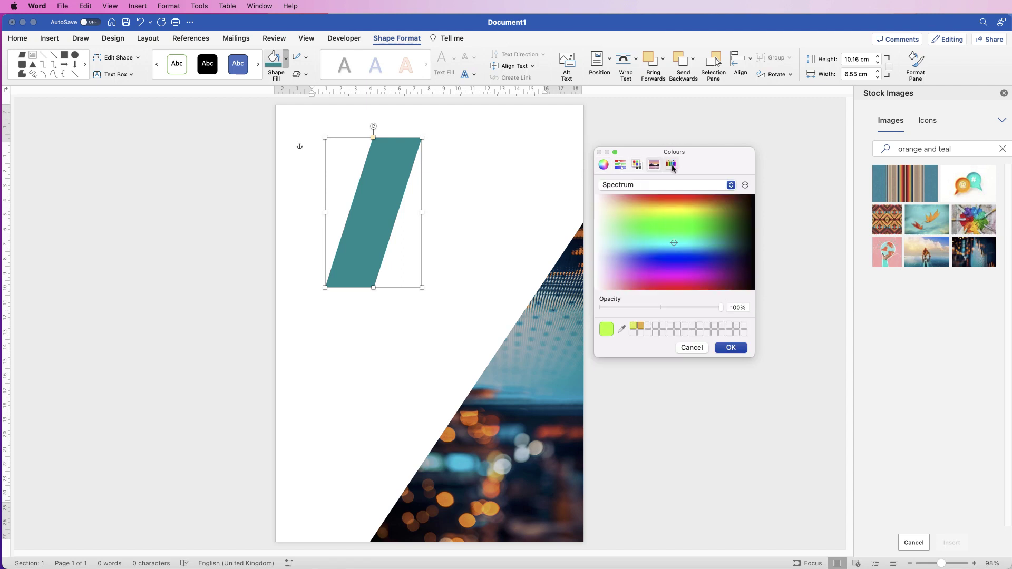
click(671, 165)
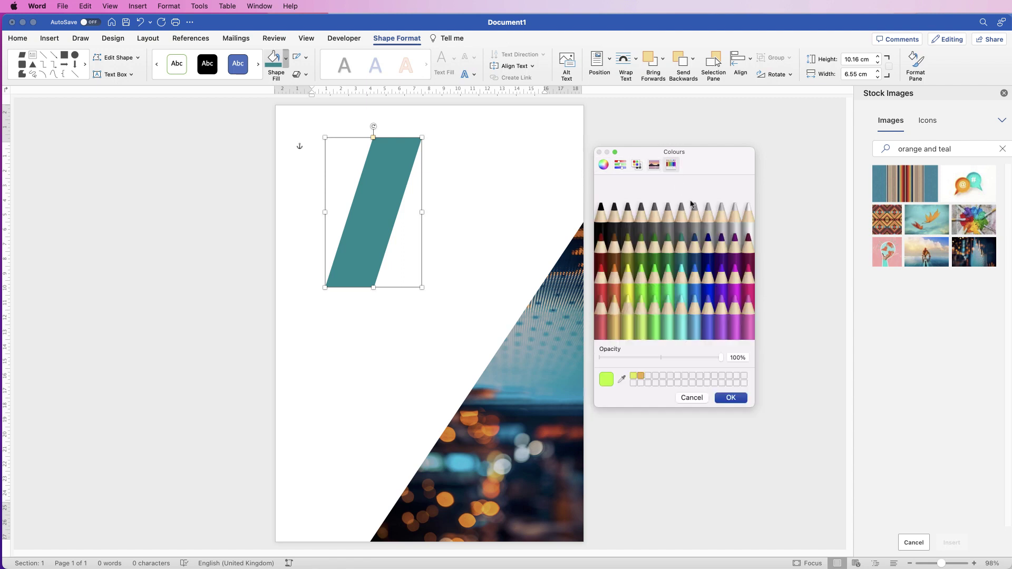
click(691, 398)
Step: Move the teal parallelogram over the picture's lower diagonal edge and widen it to about 10.54 cm
drag(381, 186, 514, 433)
drag(435, 341, 435, 338)
drag(414, 457, 385, 471)
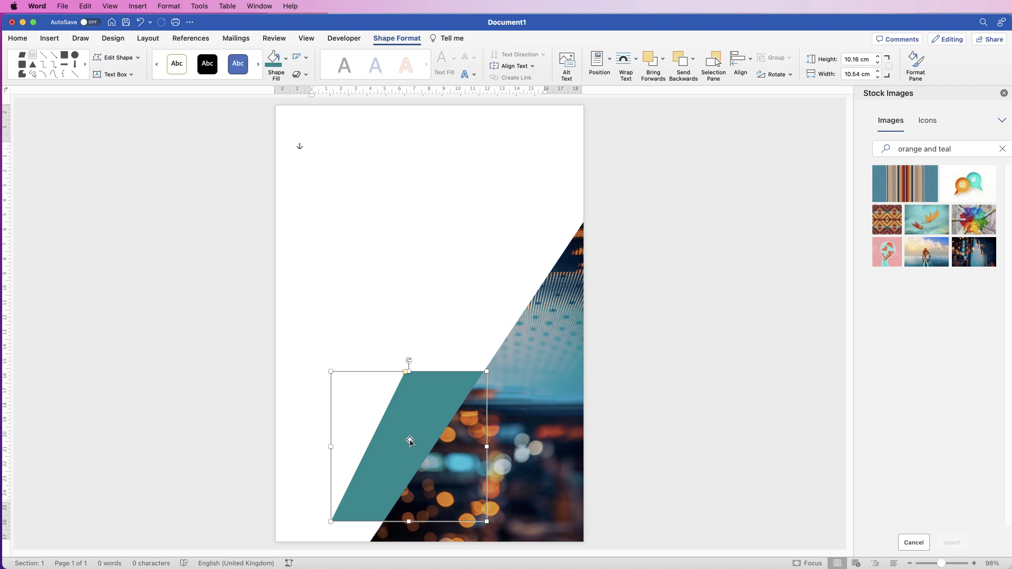
Step: Shorten the parallelogram to about 9.23 cm high beside the picture and adjust its slant to match the picture's diagonal edge
drag(410, 427, 450, 405)
drag(451, 350, 449, 362)
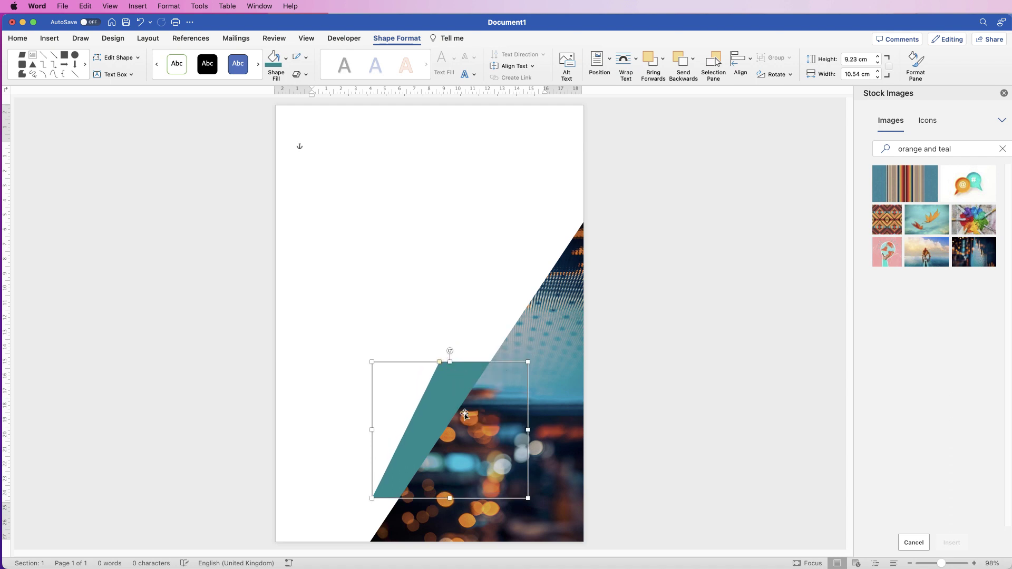
drag(430, 409, 424, 409)
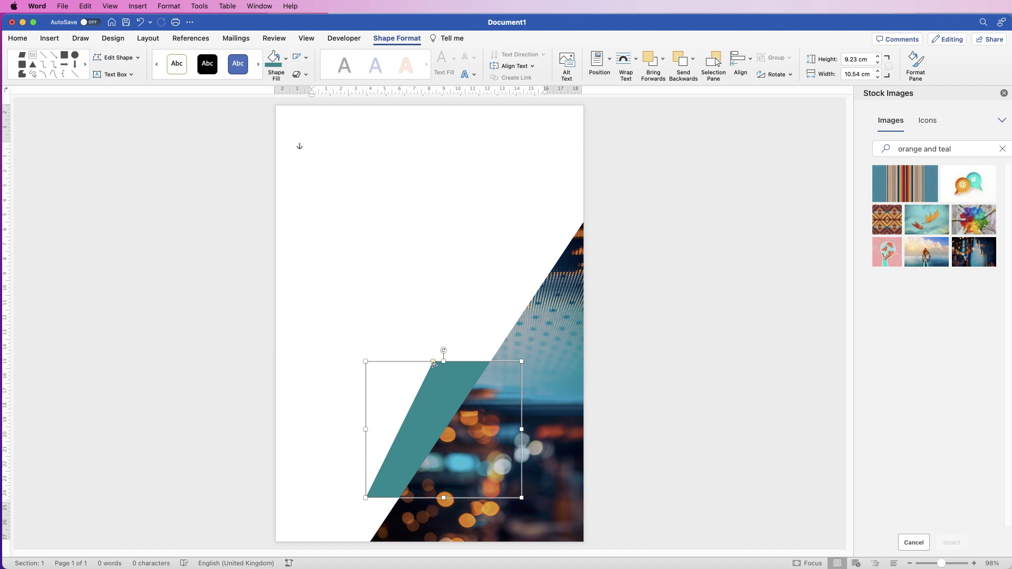
drag(434, 363, 452, 369)
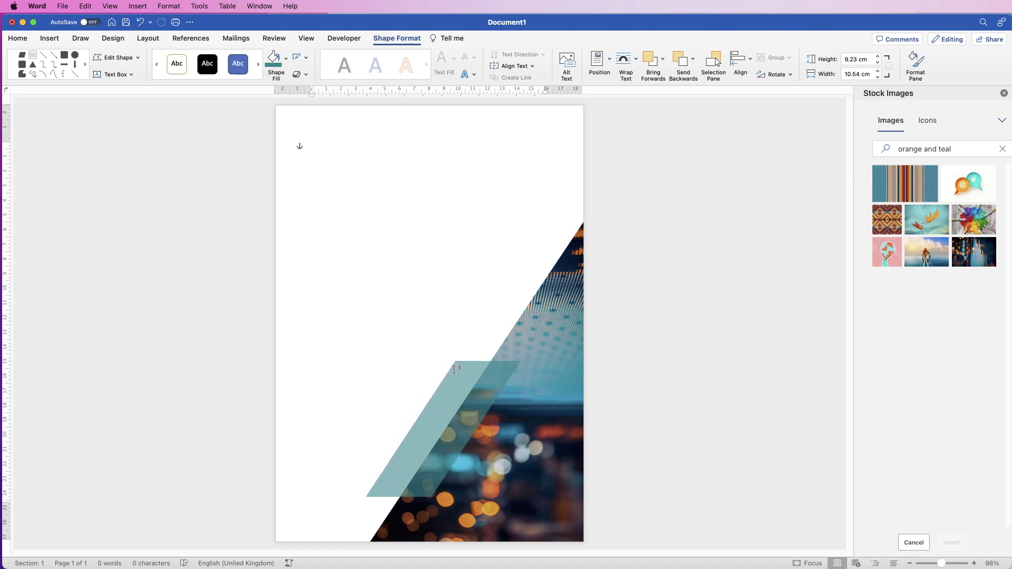
Step: Place the teal parallelogram behind the picture and shift it slightly outward so a wider band shows beside the diagonal edge
drag(455, 369, 455, 369)
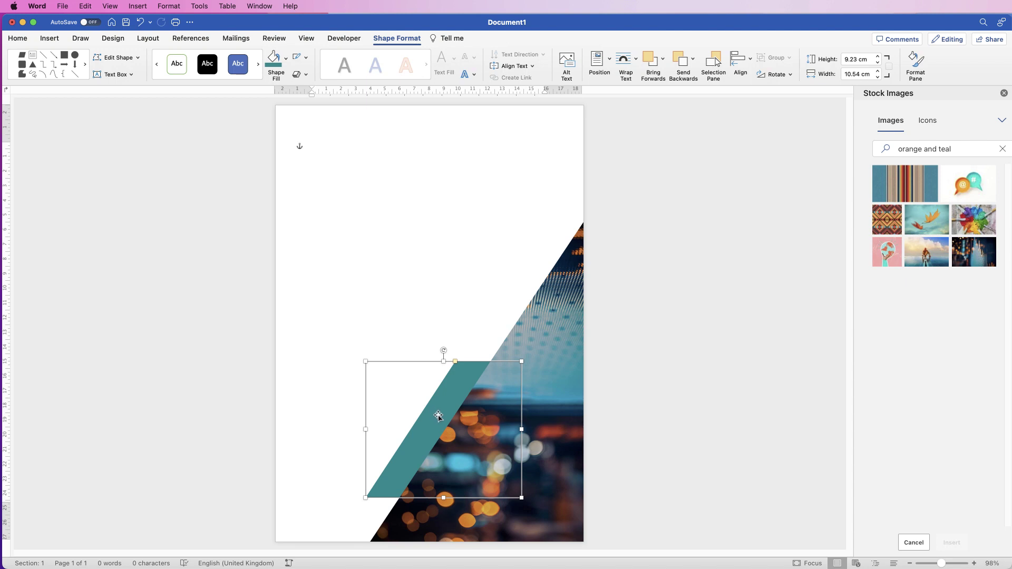
key(super+z)
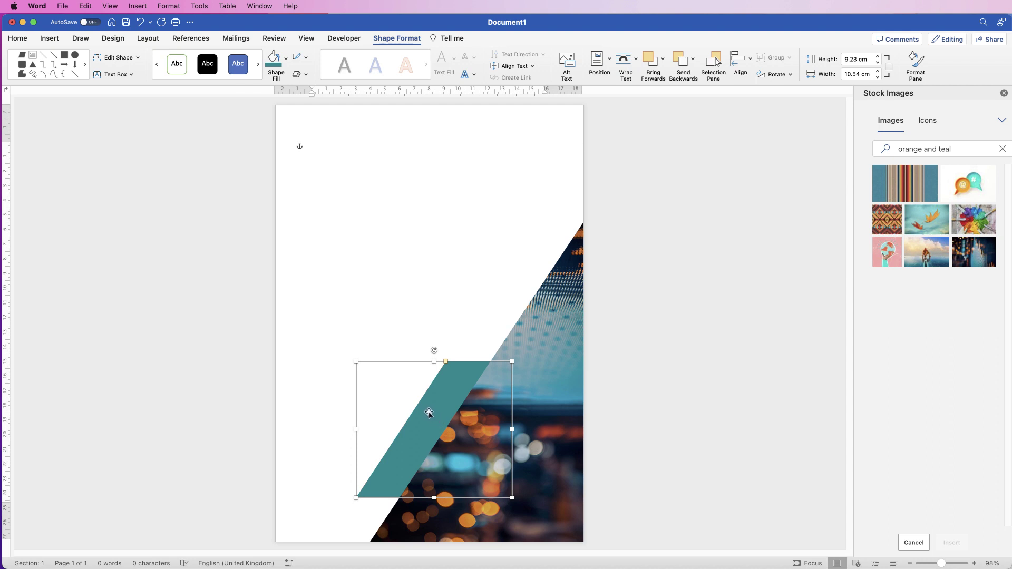
Step: Paste a copy of the teal parallelogram beside the original and duplicate that copy just above it
click(18, 38)
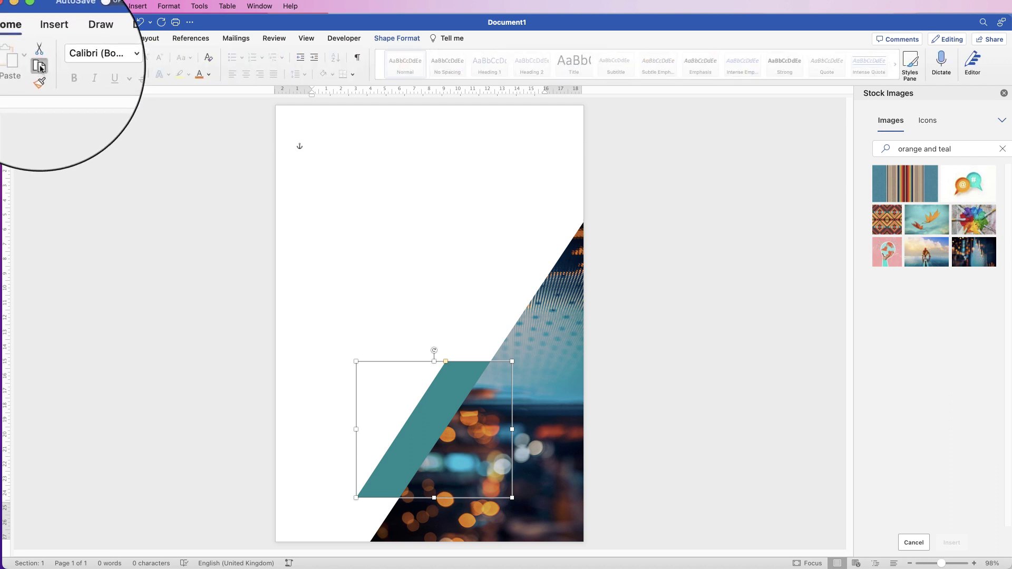
drag(305, 372, 162, 201)
click(19, 61)
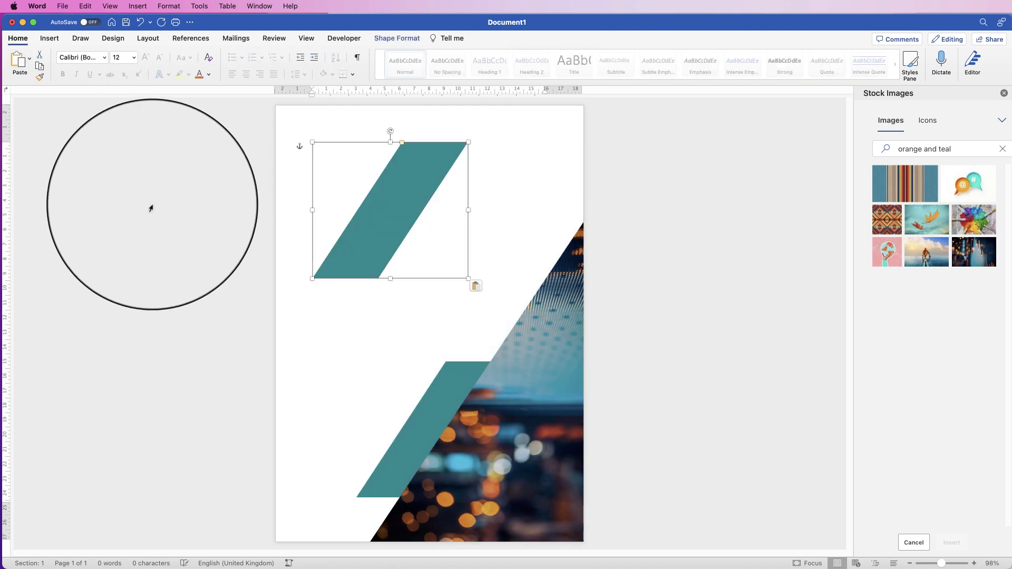
drag(391, 210, 370, 419)
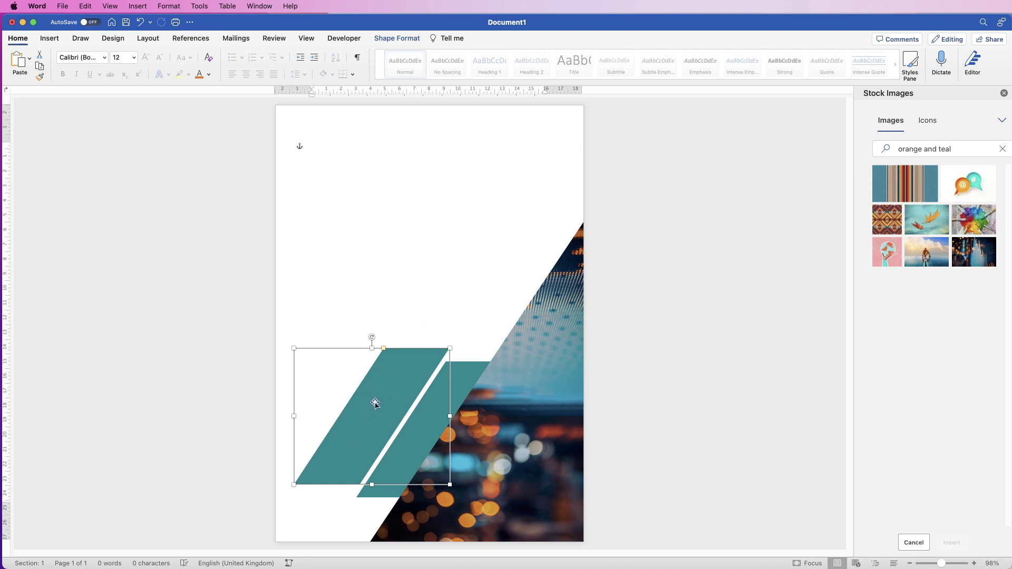
drag(380, 404, 368, 308)
shift+click(380, 372)
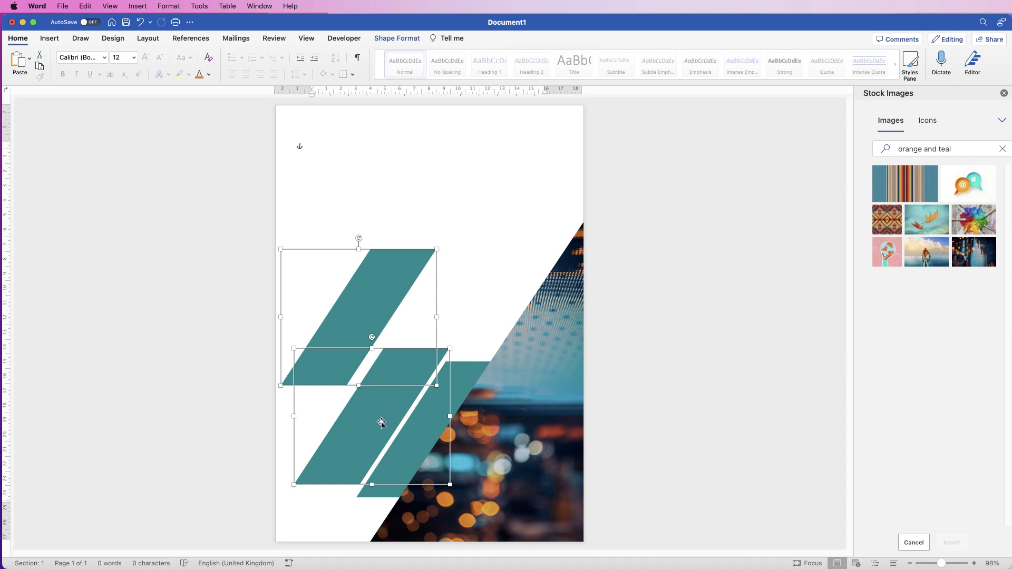
Step: Fill the middle parallelogram, directly beside the original, with white
click(473, 318)
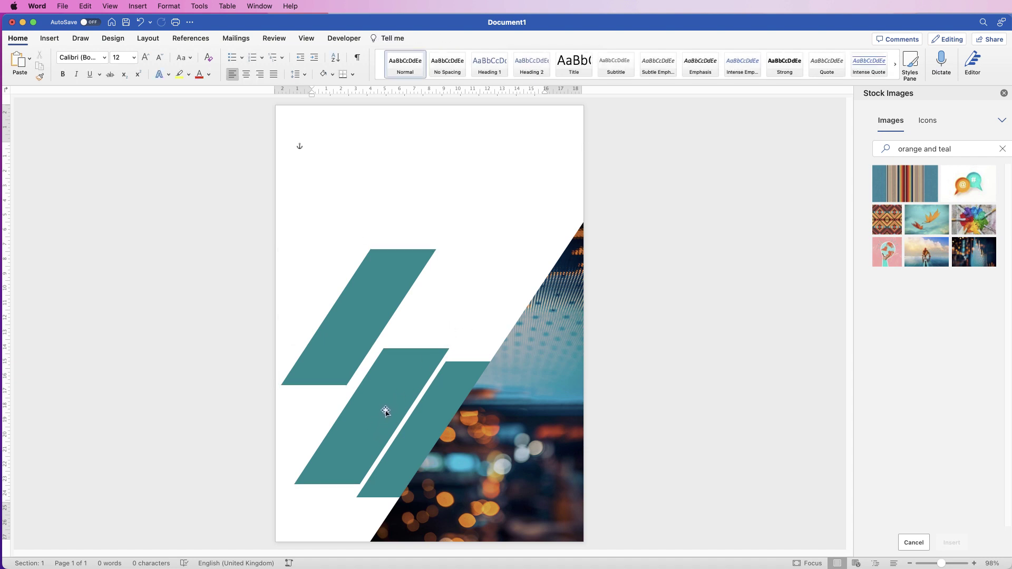
click(378, 416)
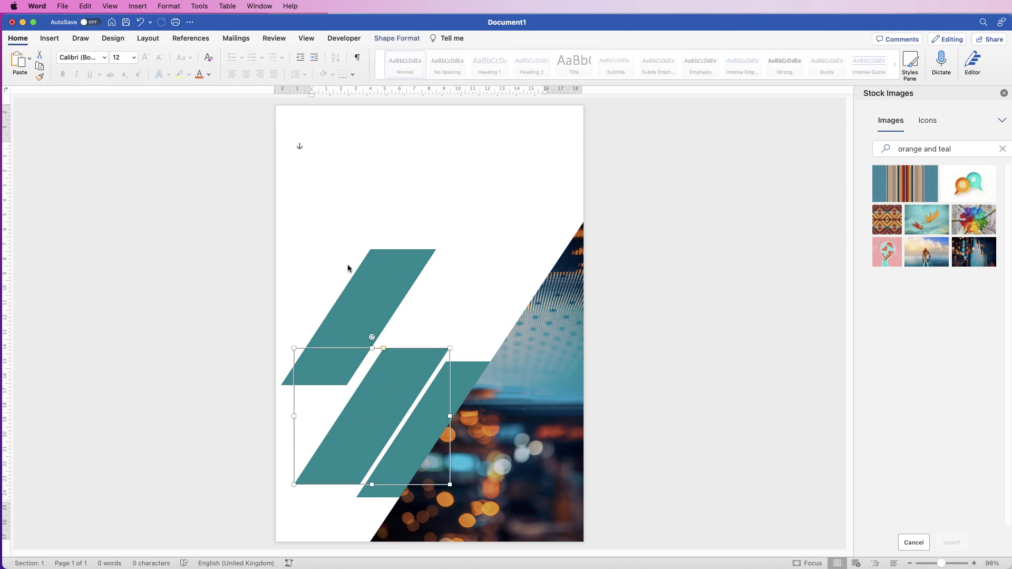
click(397, 38)
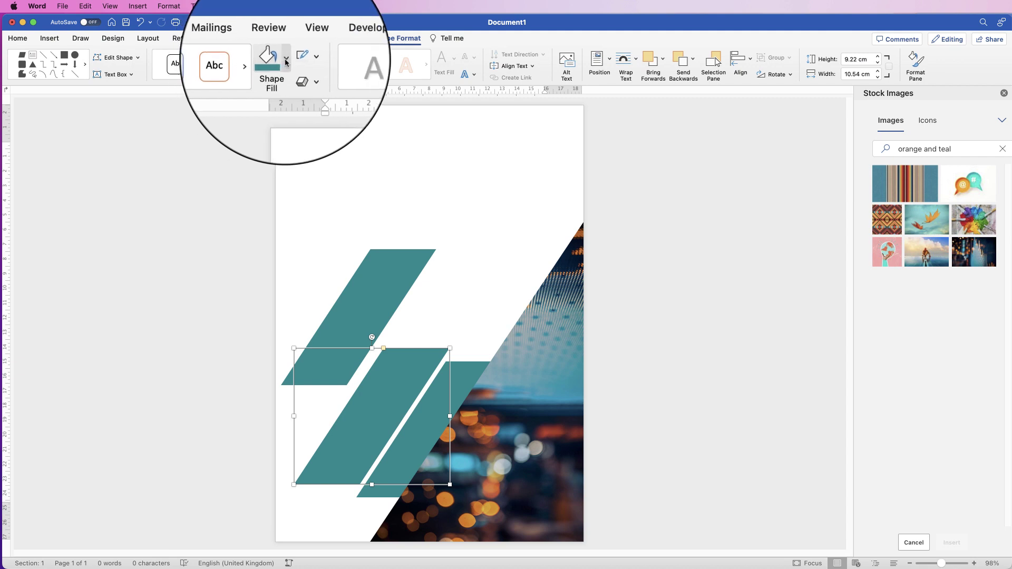
click(286, 58)
click(271, 106)
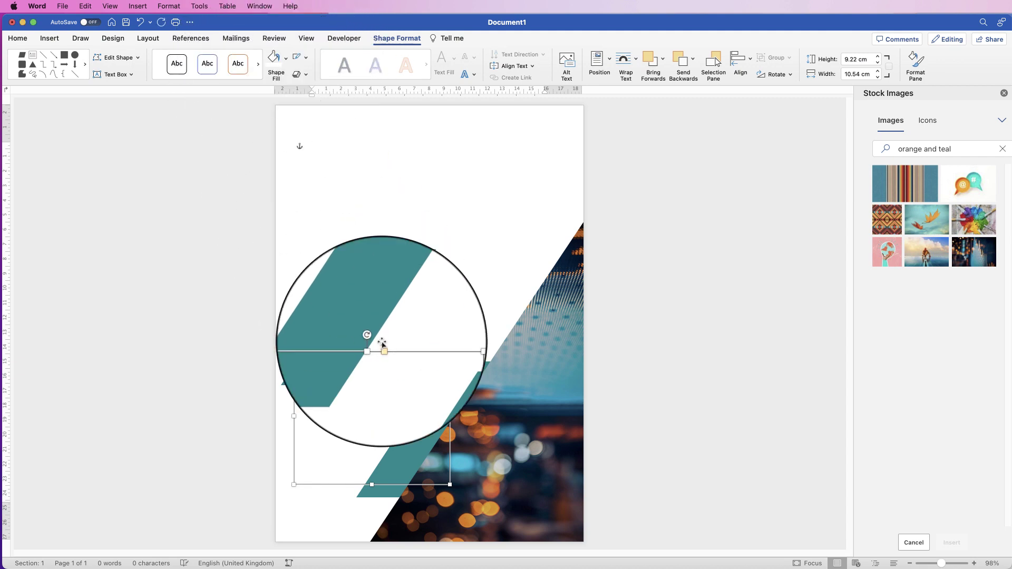
Step: Move the white parallelogram over the original teal one, slightly offset downward and outward, and send it to the back
drag(388, 406, 426, 430)
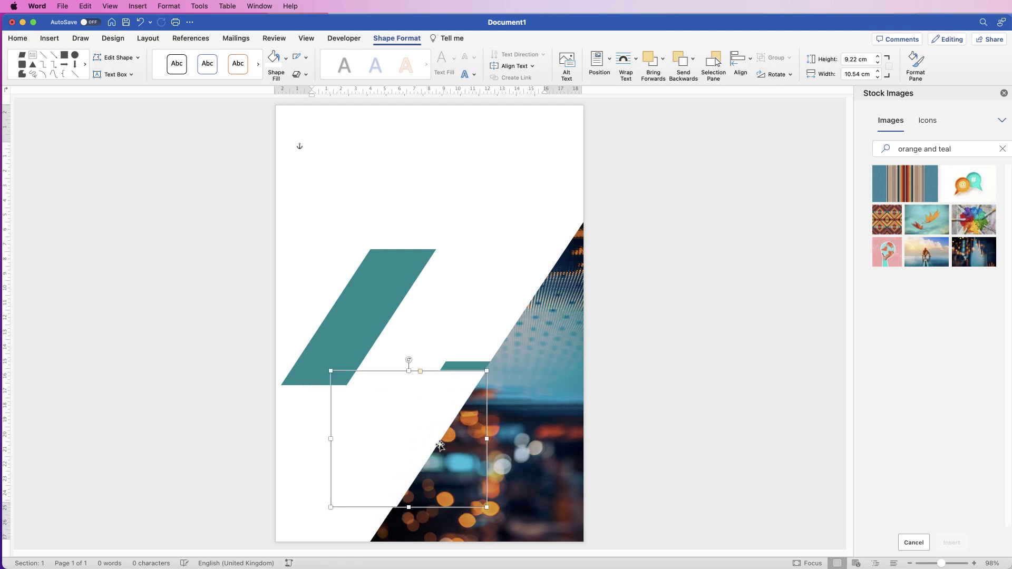
mouse_move(433, 411)
mouse_down()
mouse_move(477, 422)
mouse_move(434, 412)
mouse_up()
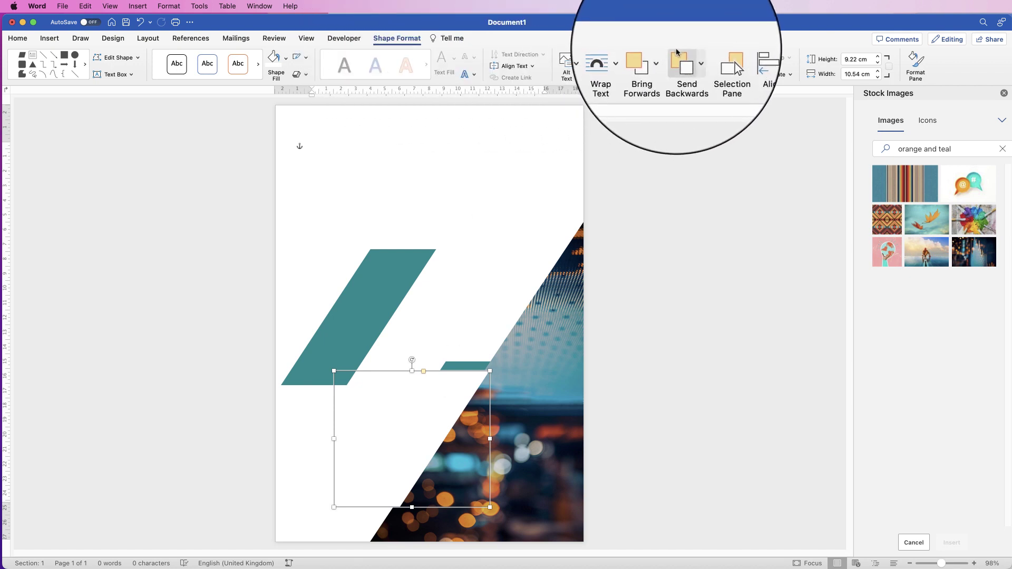
click(692, 59)
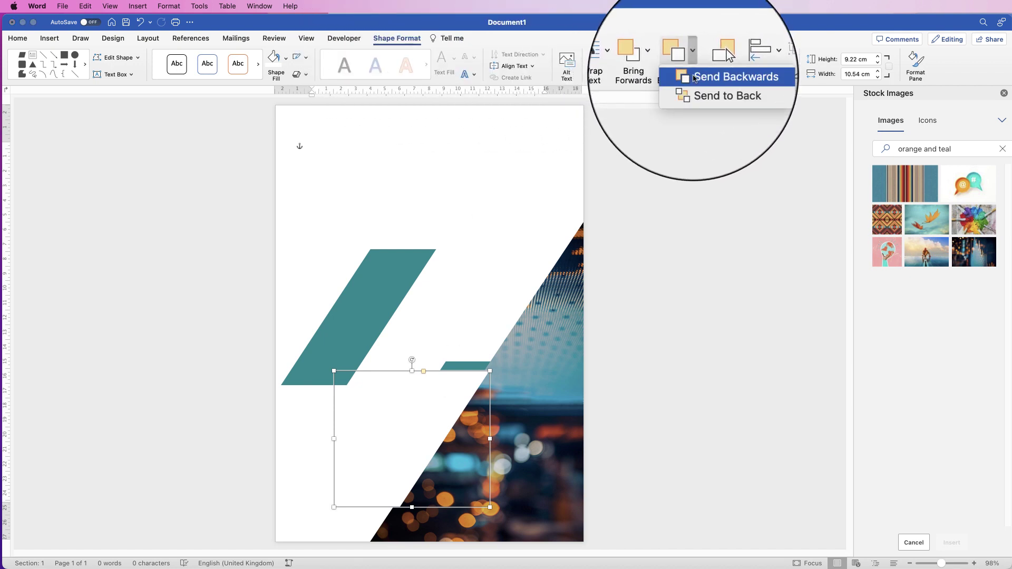
click(695, 96)
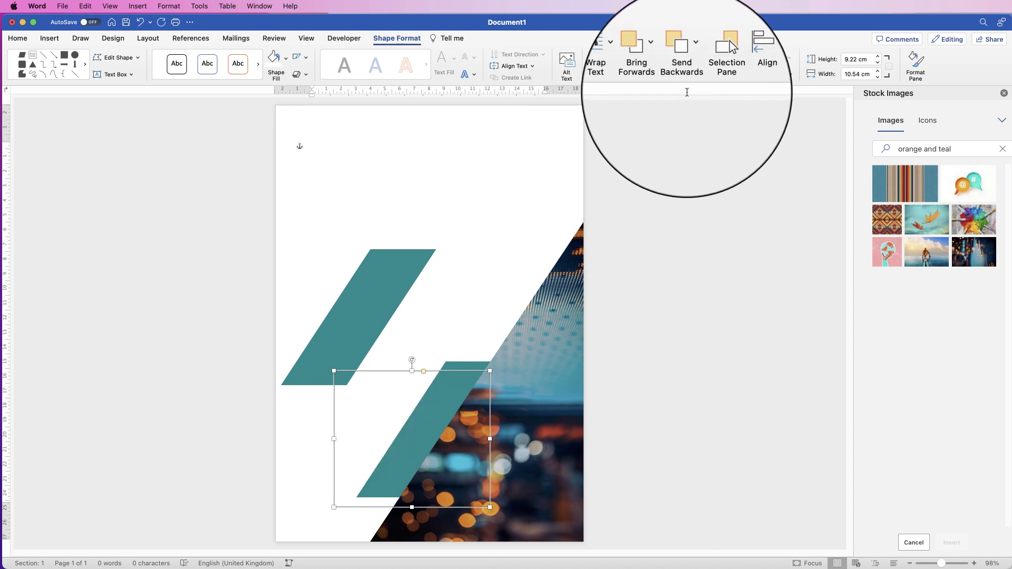
Step: Move the upper teal parallelogram down over the layered pair and send it to the back
drag(374, 286, 380, 414)
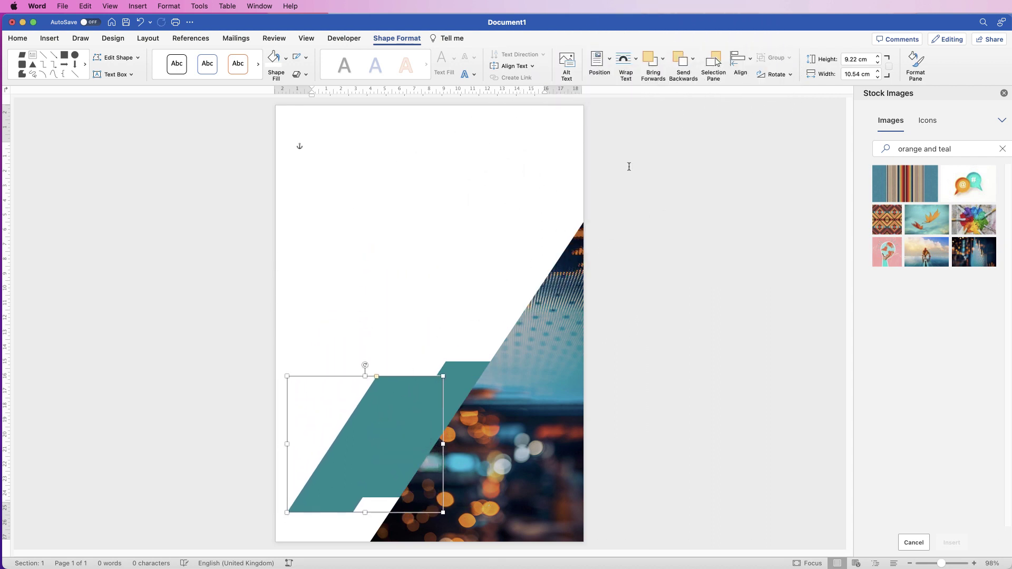
click(693, 60)
click(722, 101)
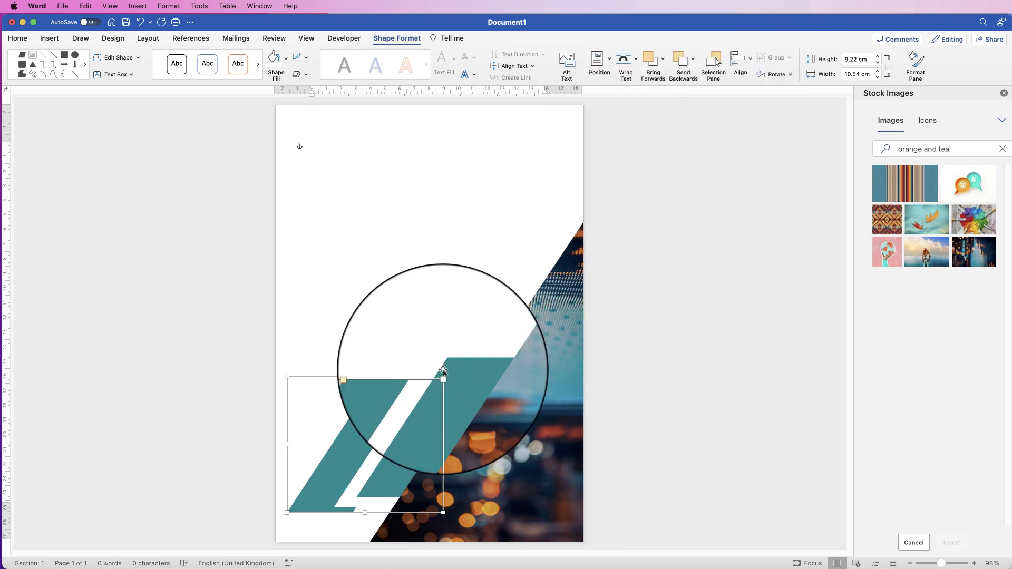
Step: Nudge the rear teal and white parallelograms into line so a thin teal border shows outside a narrow white gap
drag(363, 432, 396, 434)
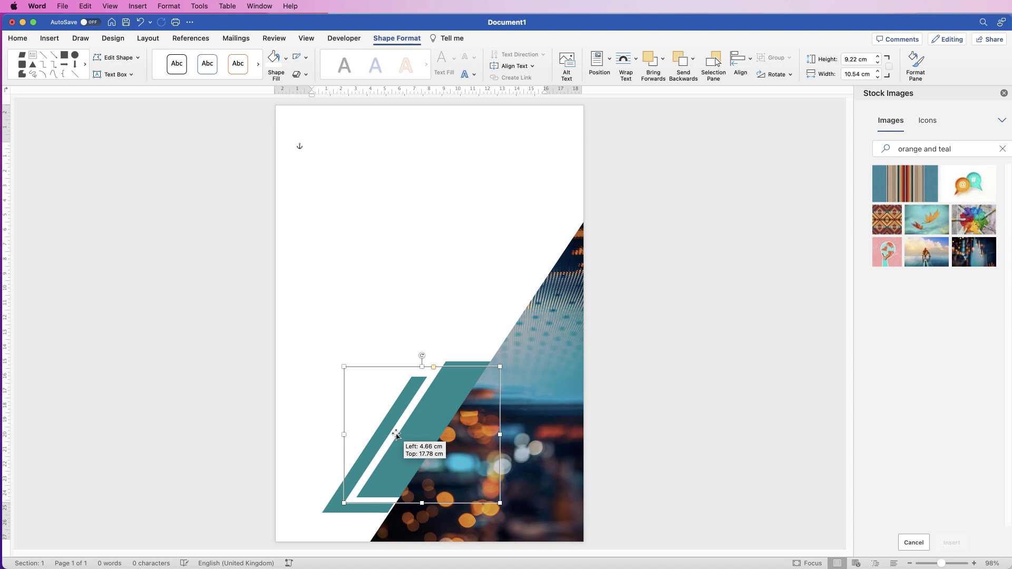
drag(333, 510, 346, 508)
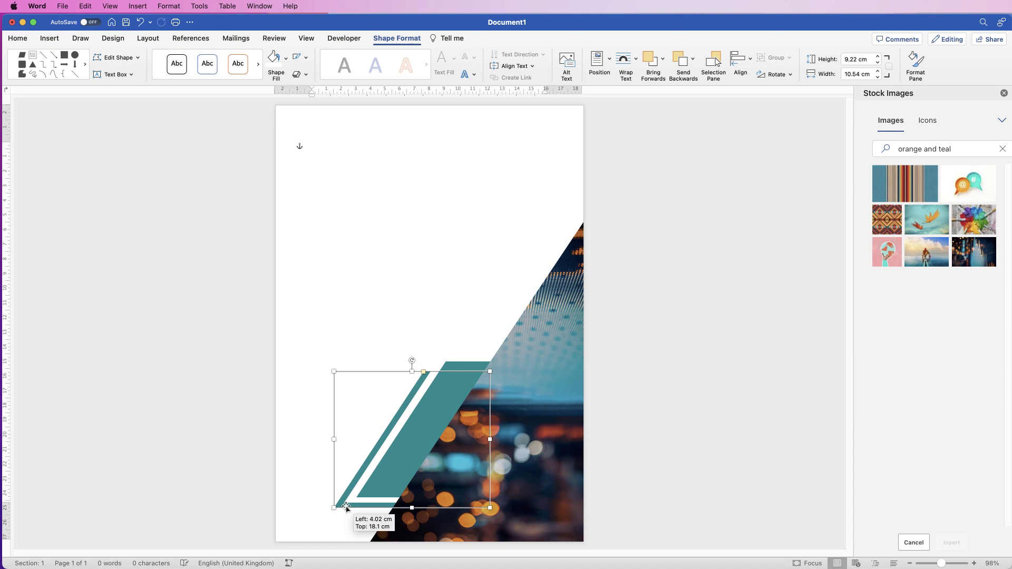
drag(346, 508, 346, 508)
click(433, 394)
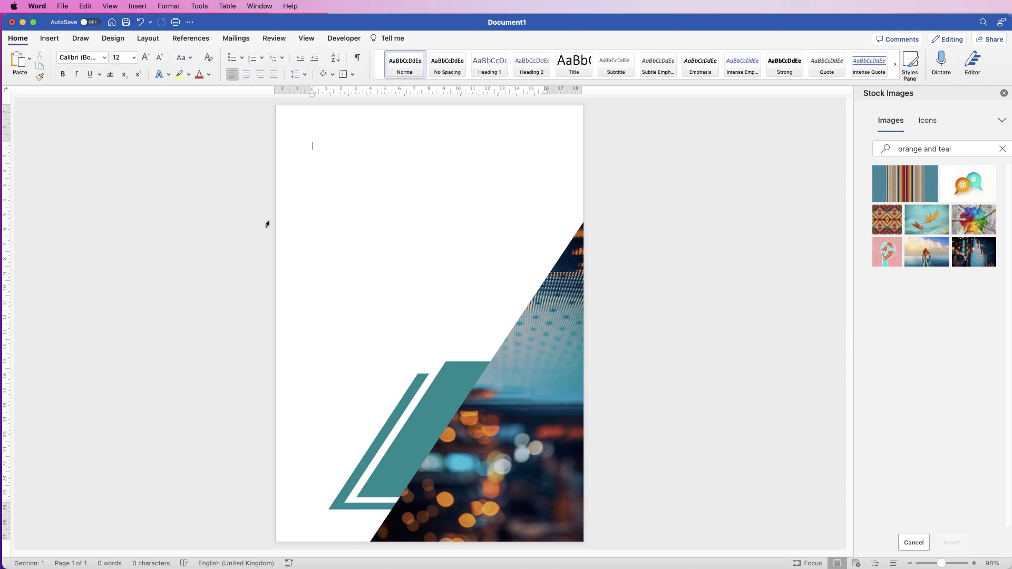
Step: Duplicate the front teal parallelogram to the upper left of the page, overlapping the page edge, and widen it to about 11.87 cm
click(450, 388)
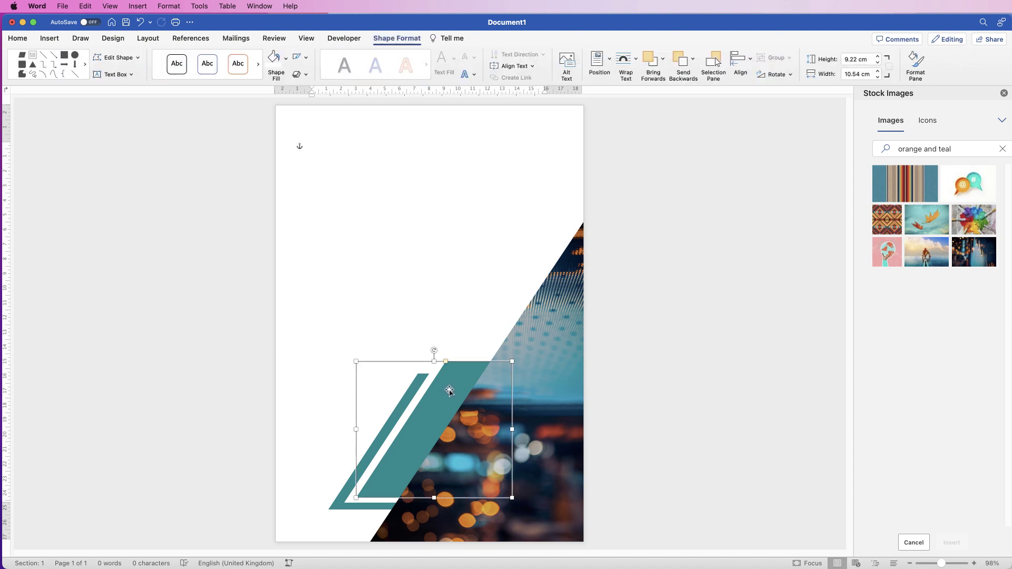
drag(449, 393, 307, 182)
drag(398, 212, 441, 213)
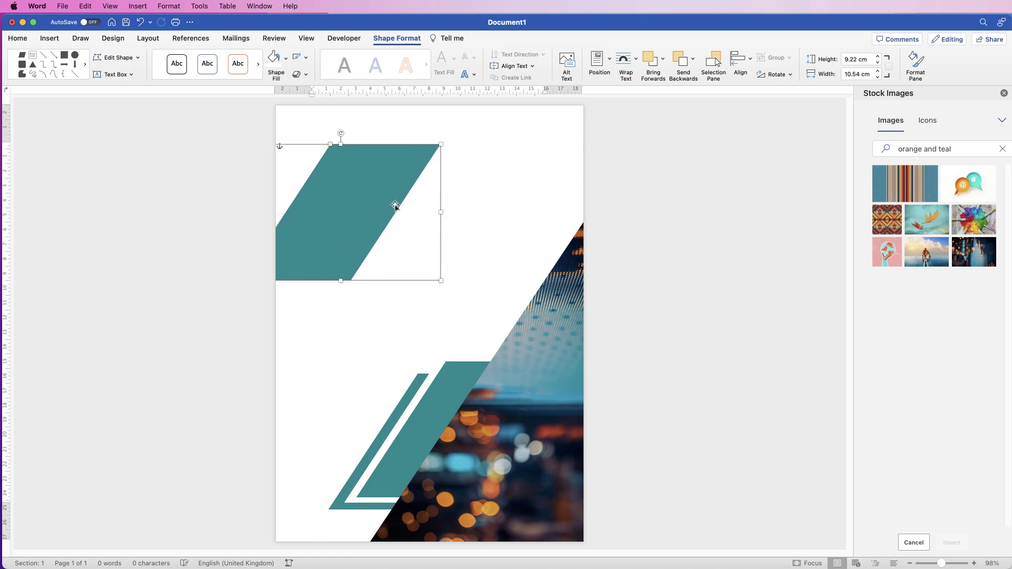
Step: Make two more copies of the widened teal parallelogram, staggered toward the centre of the page
mouse_move(353, 206)
mouse_down()
mouse_move(294, 205)
mouse_move(362, 198)
mouse_up()
click(466, 211)
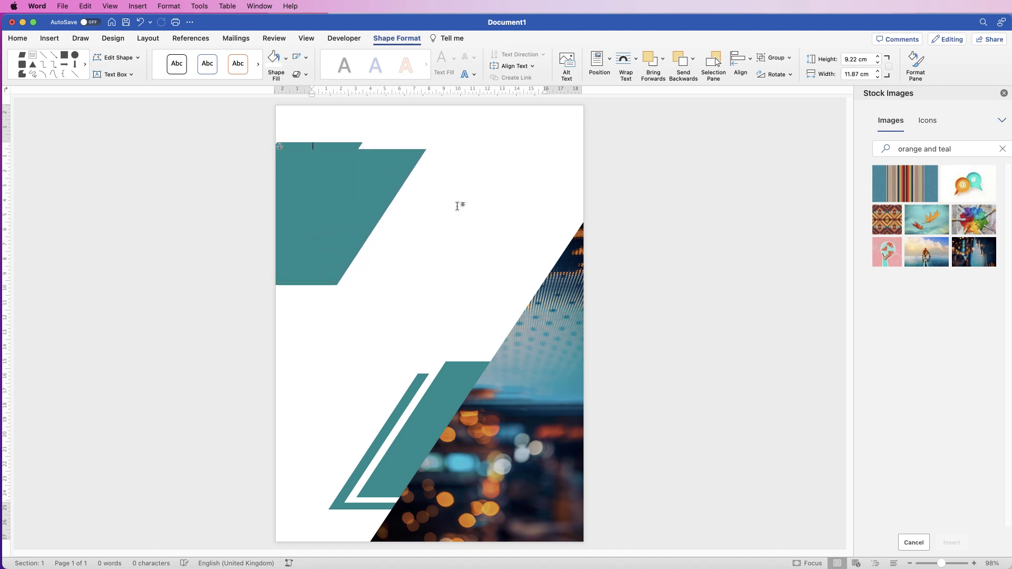
click(355, 199)
double_click(410, 214)
drag(357, 203, 430, 213)
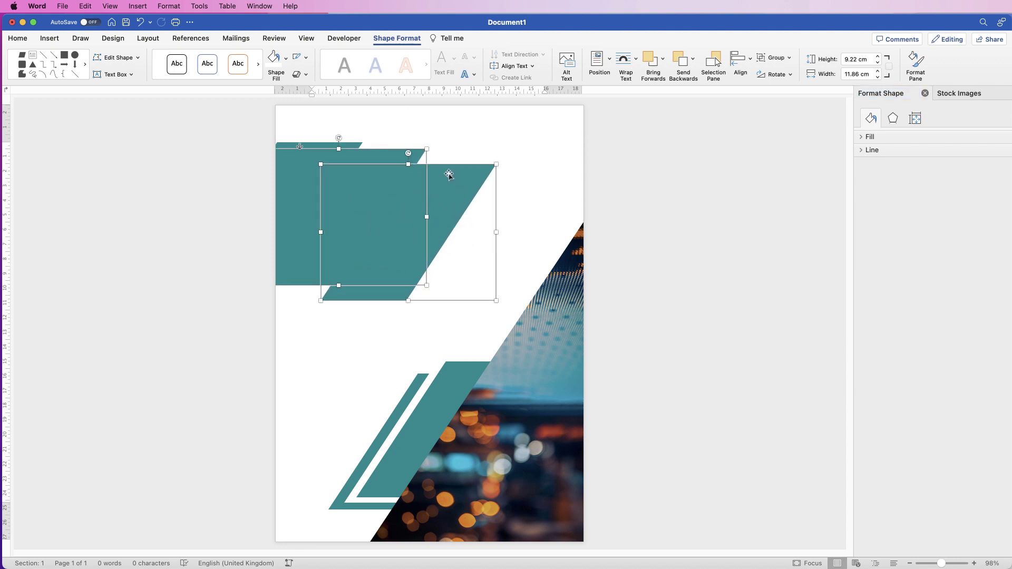
click(474, 148)
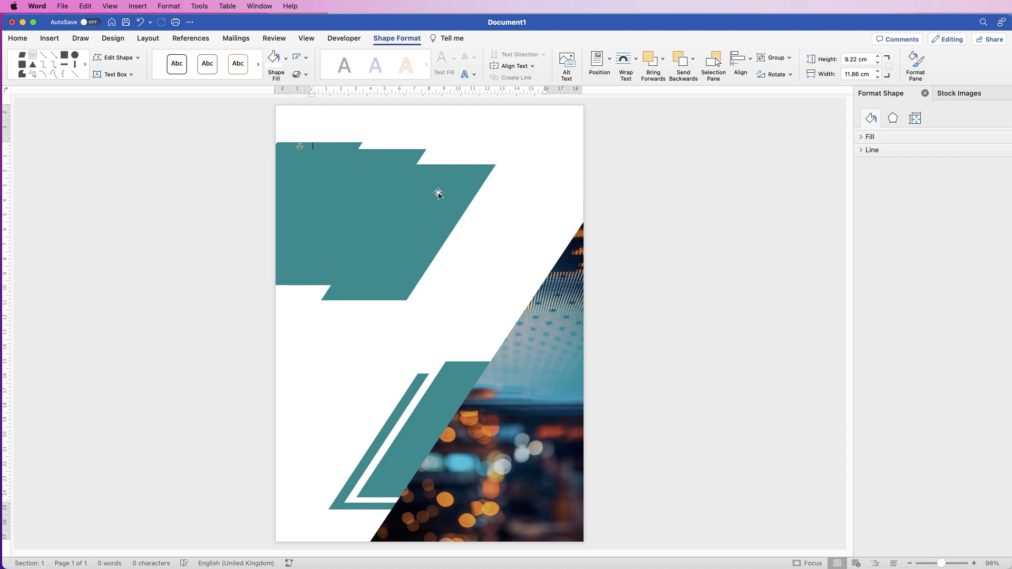
Step: Fill the innermost and outermost of the three upper parallelograms with orange
click(438, 193)
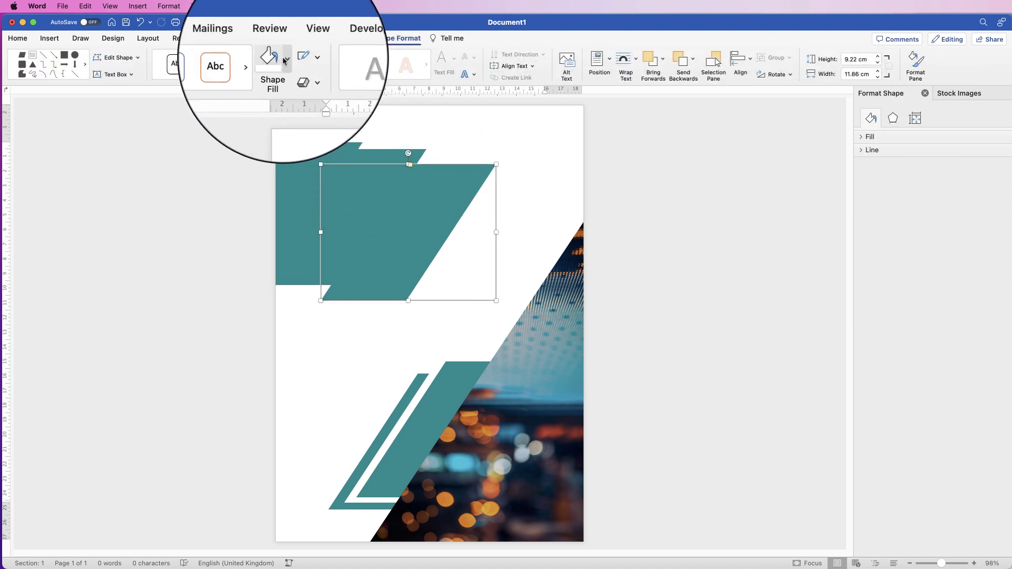
click(286, 58)
click(281, 209)
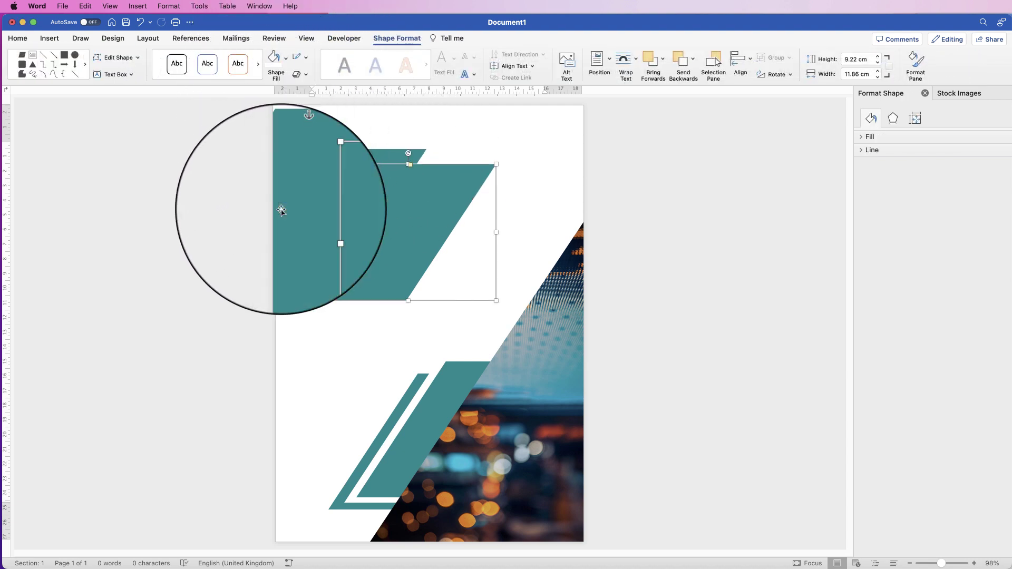
click(289, 159)
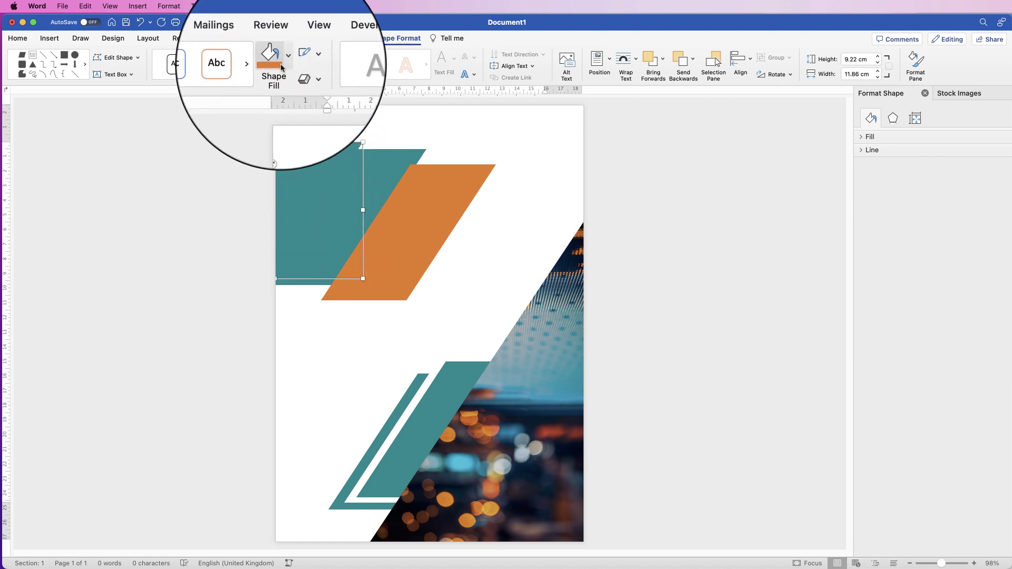
click(285, 68)
Step: Fill the middle upper parallelogram with white and send it to the back
click(376, 158)
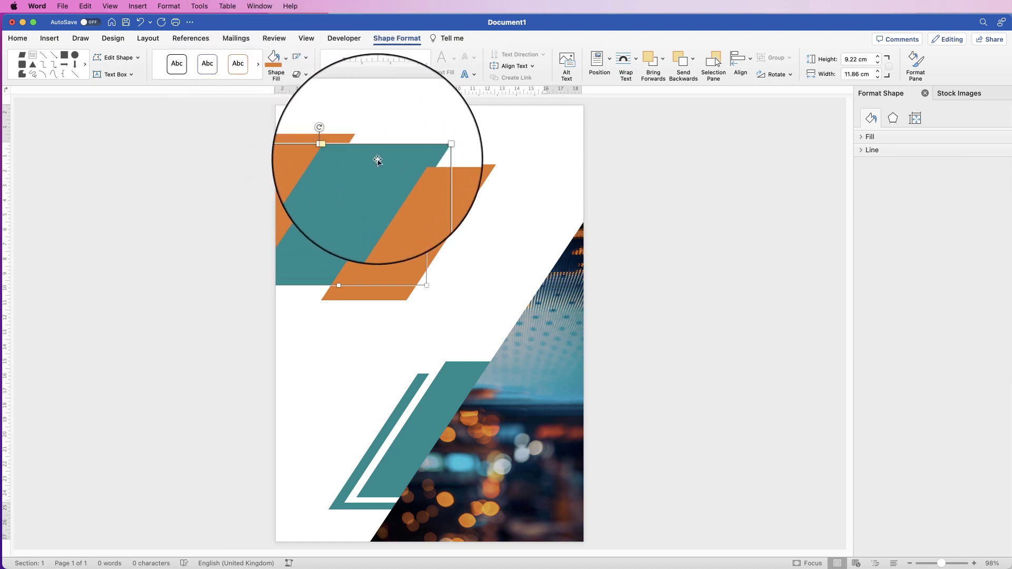
click(285, 58)
click(293, 69)
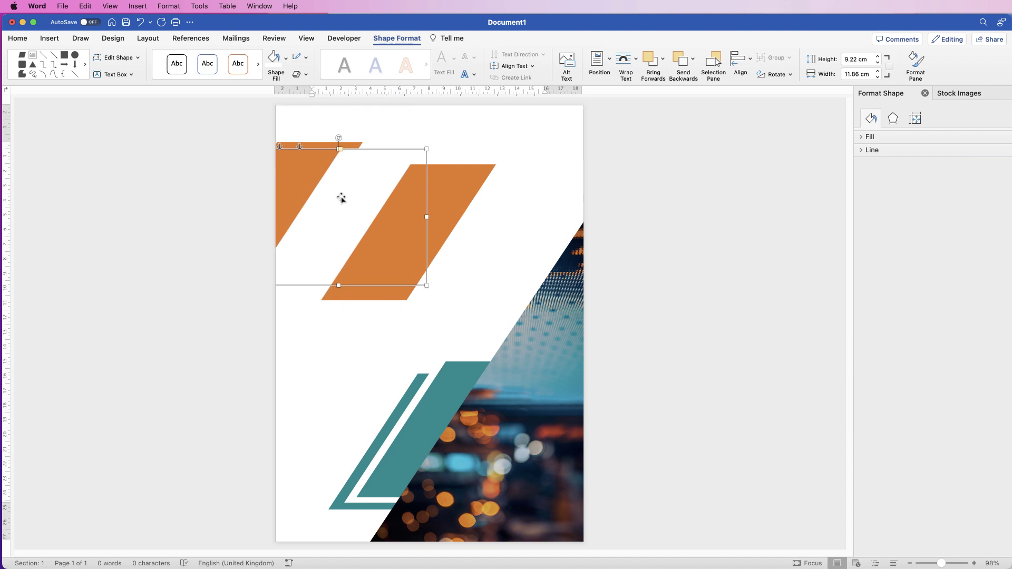
click(692, 59)
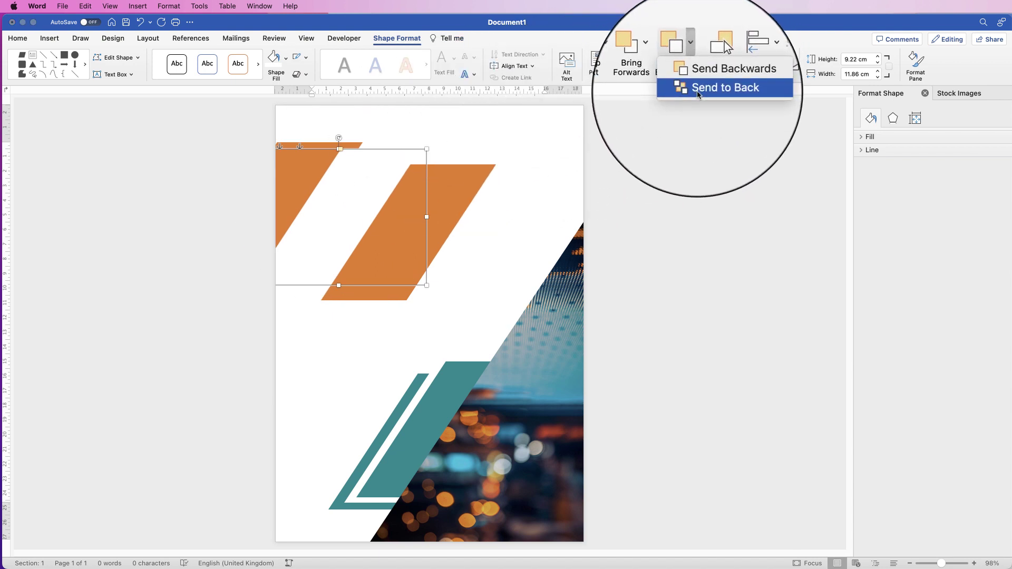
click(725, 87)
Step: Send the inner orange parallelogram to the back and line it and the white one up as a thin offset border beside the front orange shape
click(454, 198)
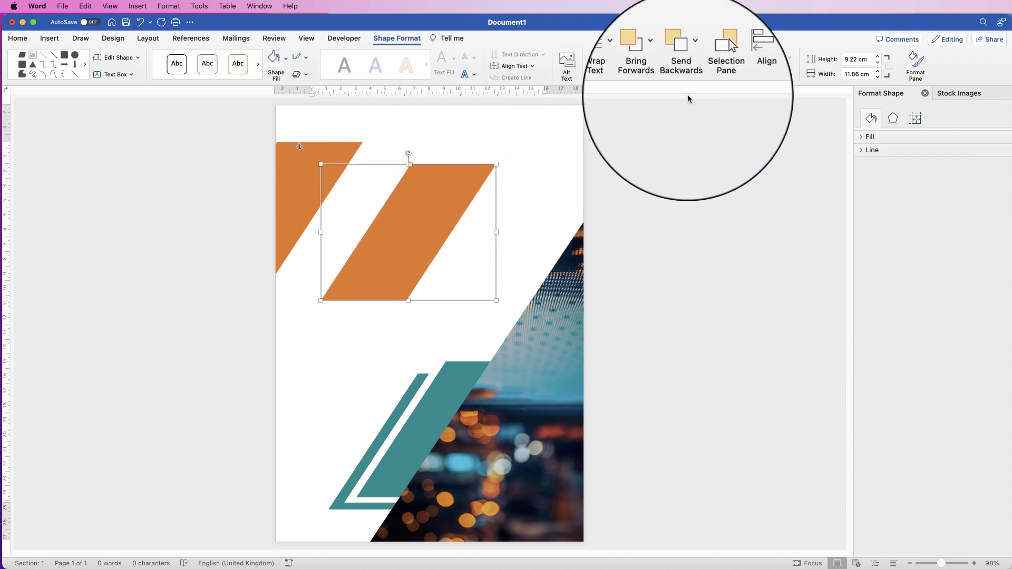
click(690, 43)
click(699, 89)
drag(394, 217, 286, 210)
drag(407, 227, 271, 242)
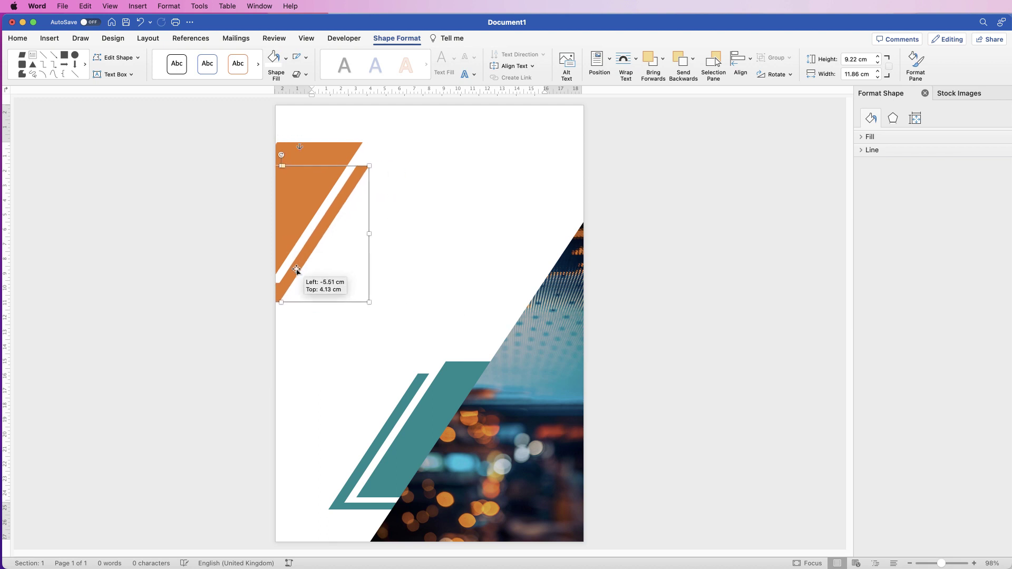
click(375, 176)
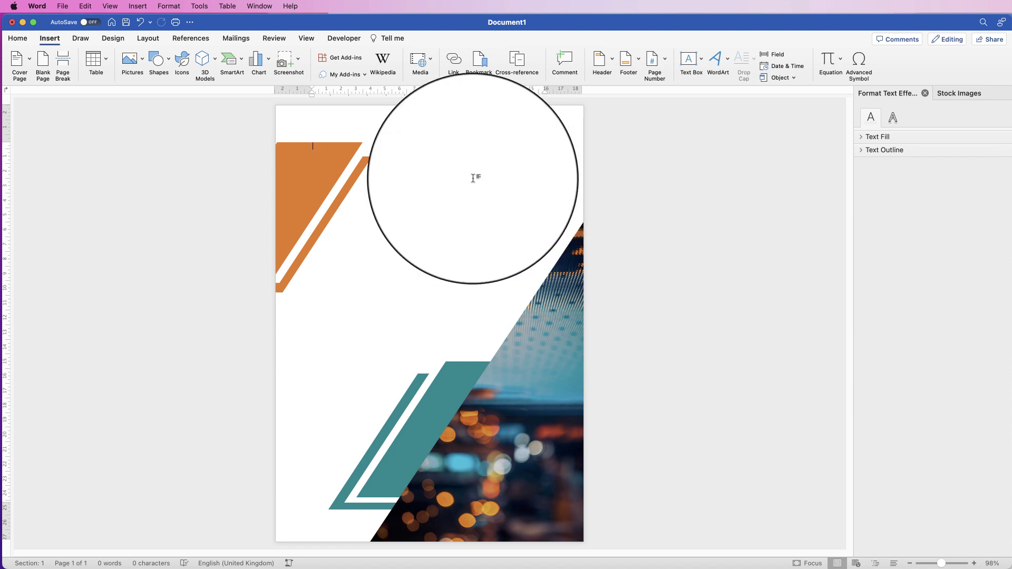
Step: Draw a tall, narrow rectangle about 24.11 cm high and 2.34 cm wide down the middle of the page
click(172, 61)
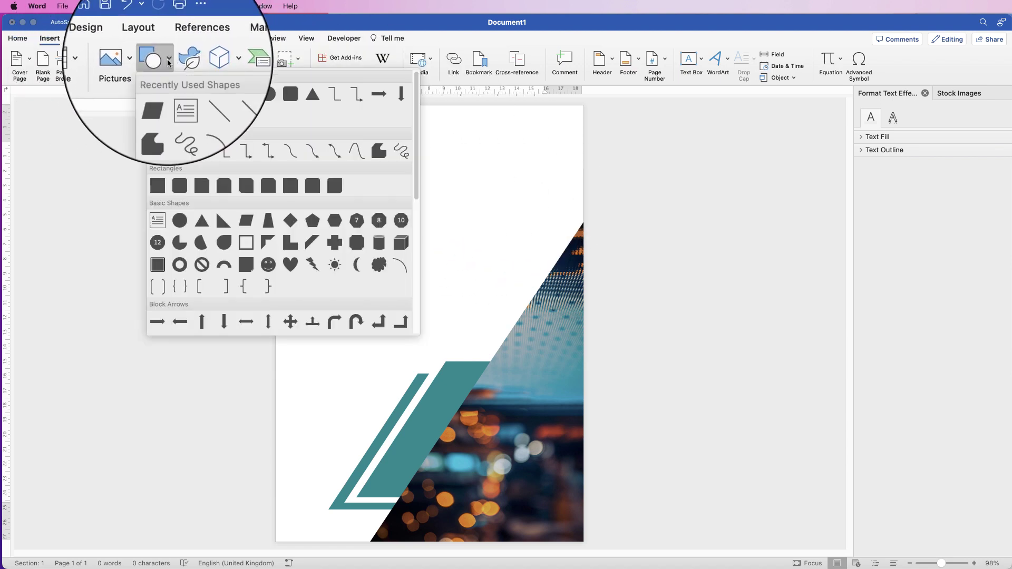
click(158, 190)
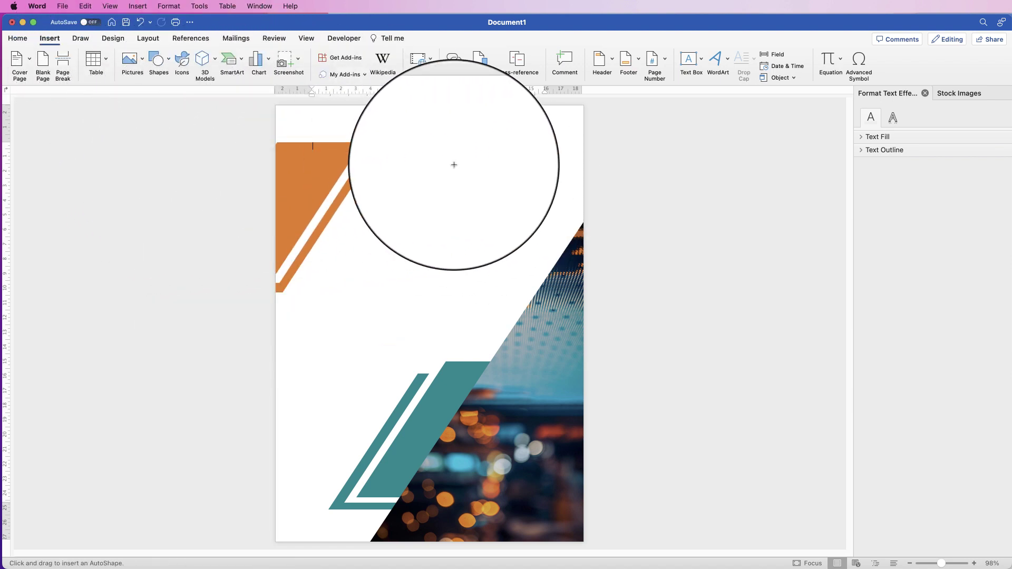
drag(450, 156, 415, 511)
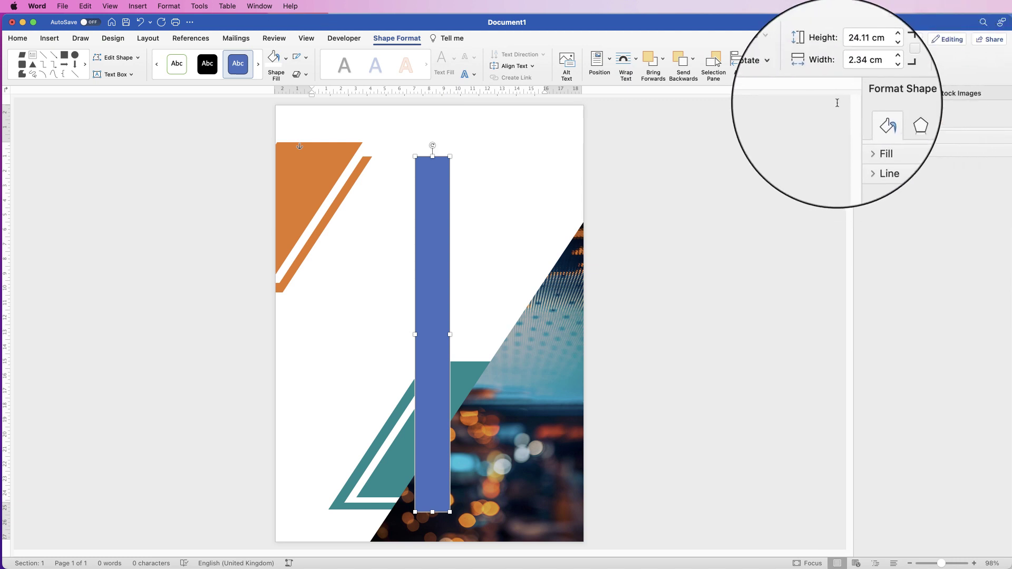
Step: Close the stock image search and remove the new rectangle's outline
click(1006, 95)
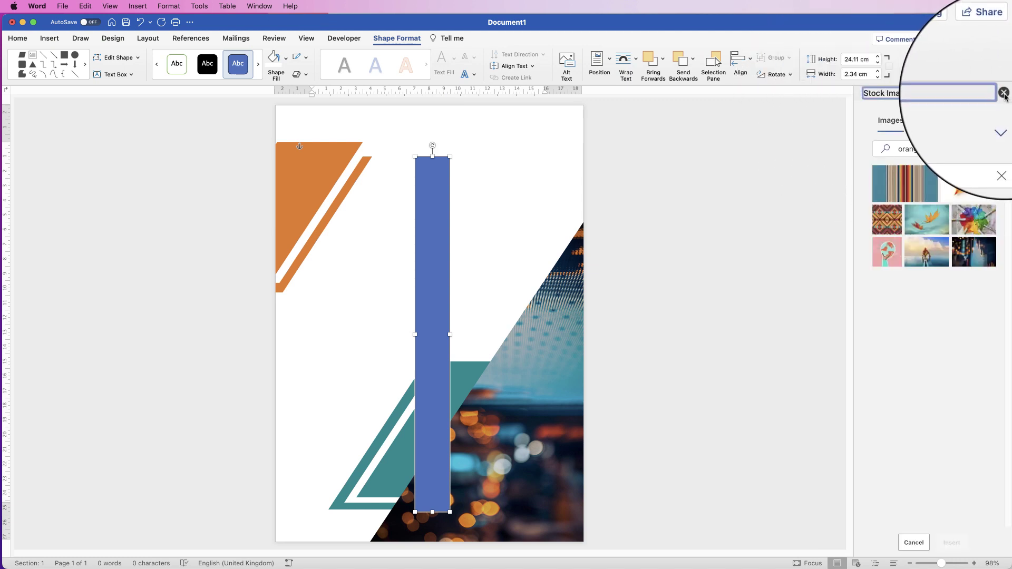
click(1004, 93)
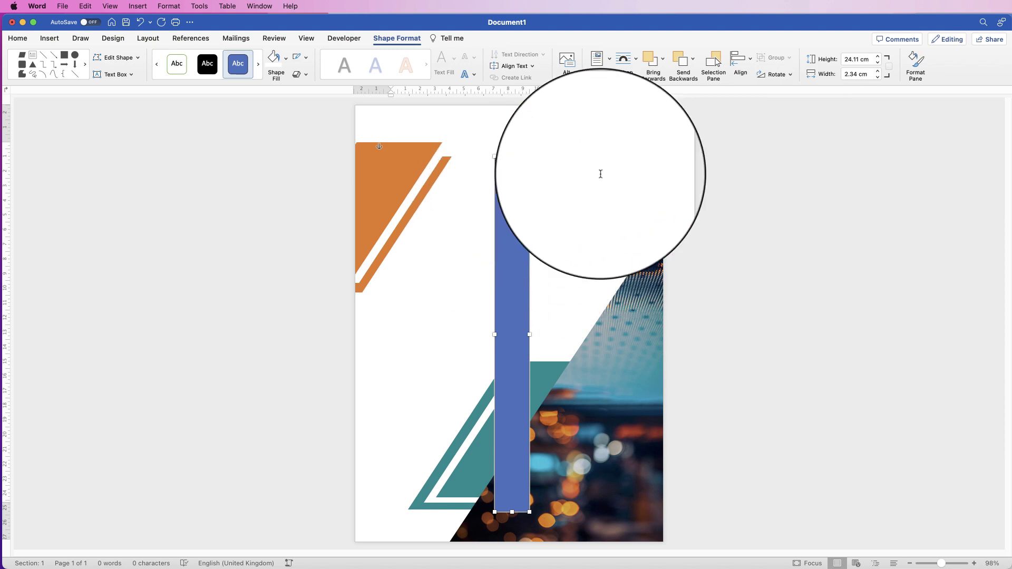
click(918, 63)
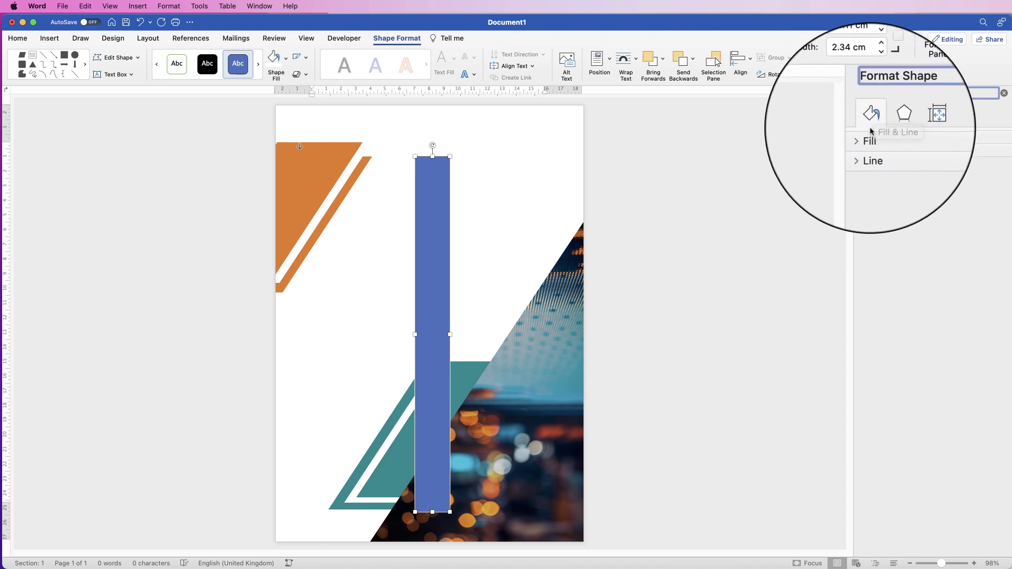
click(861, 152)
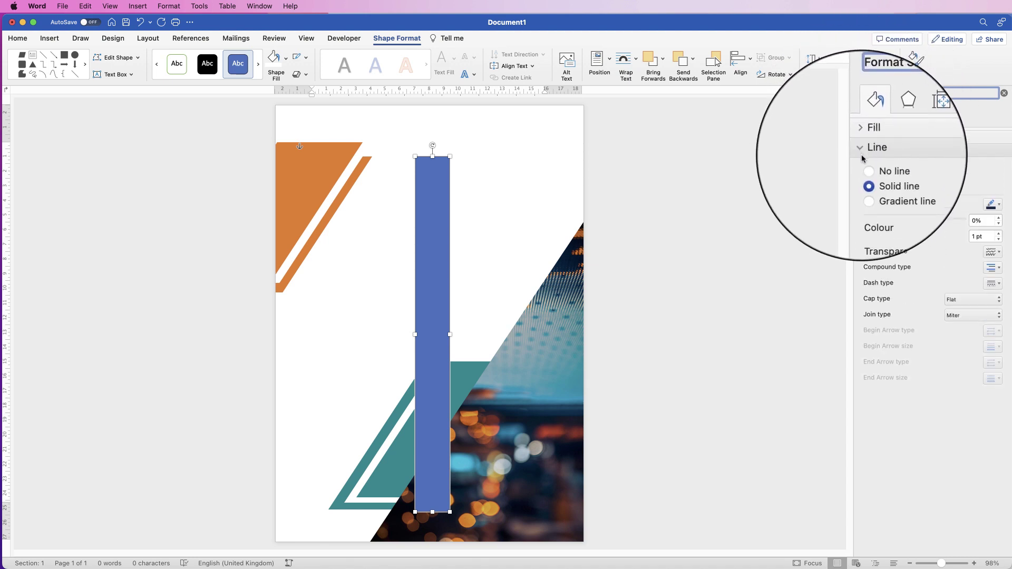
click(866, 158)
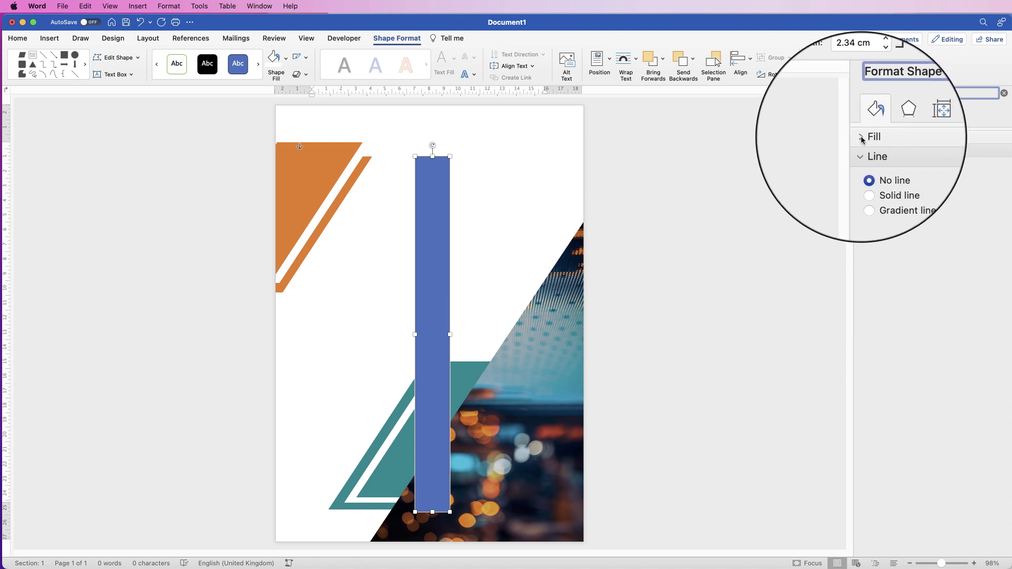
Step: Give the rectangle a linear gradient fill with only two gradient stops, one at each end
click(862, 137)
click(867, 168)
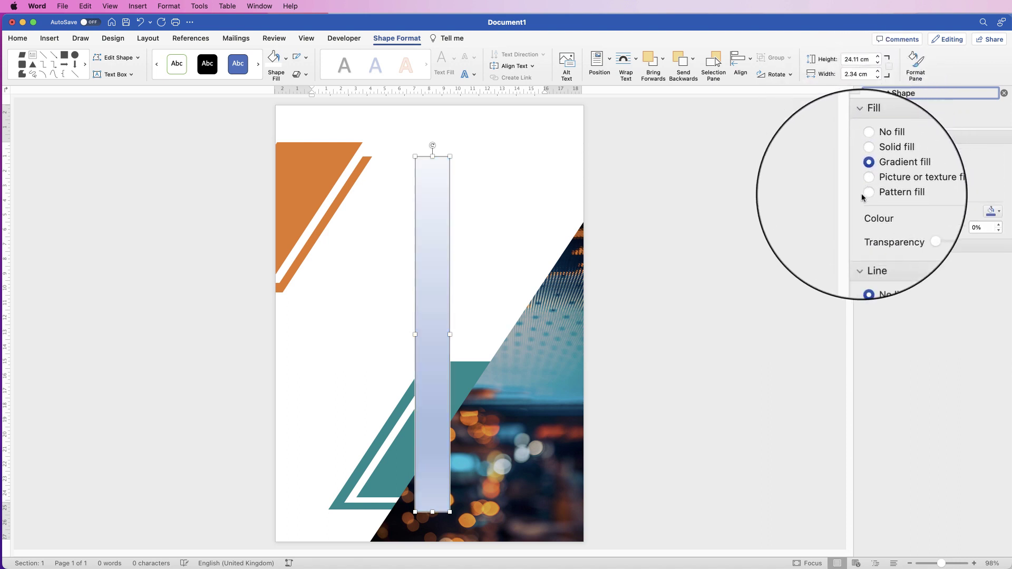
click(870, 299)
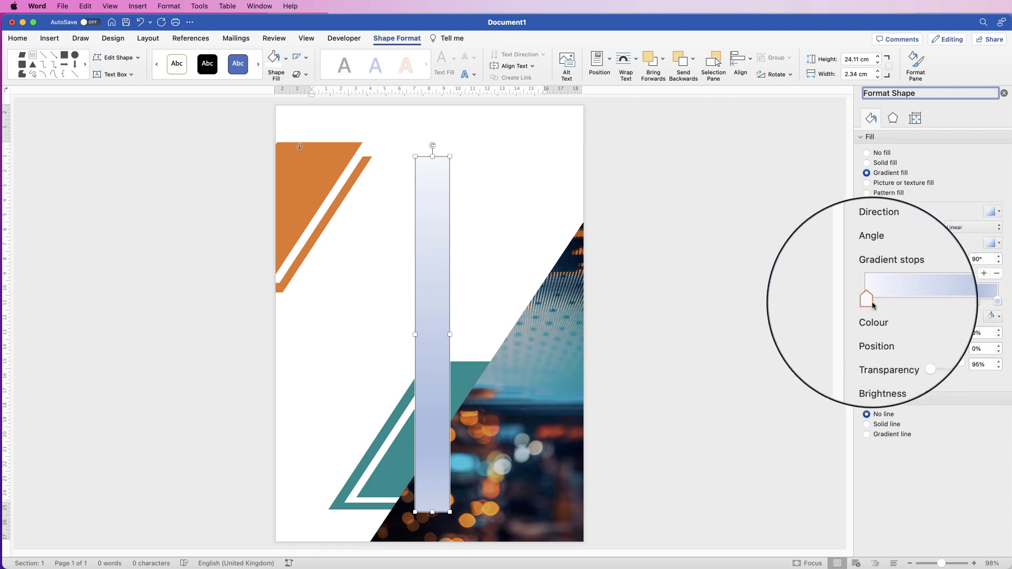
click(997, 274)
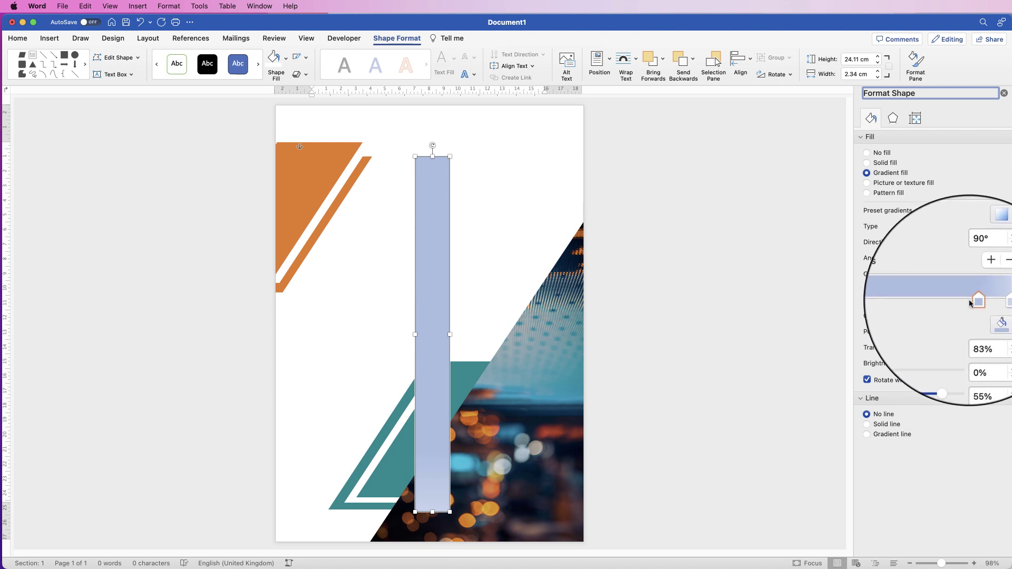
drag(967, 303, 869, 301)
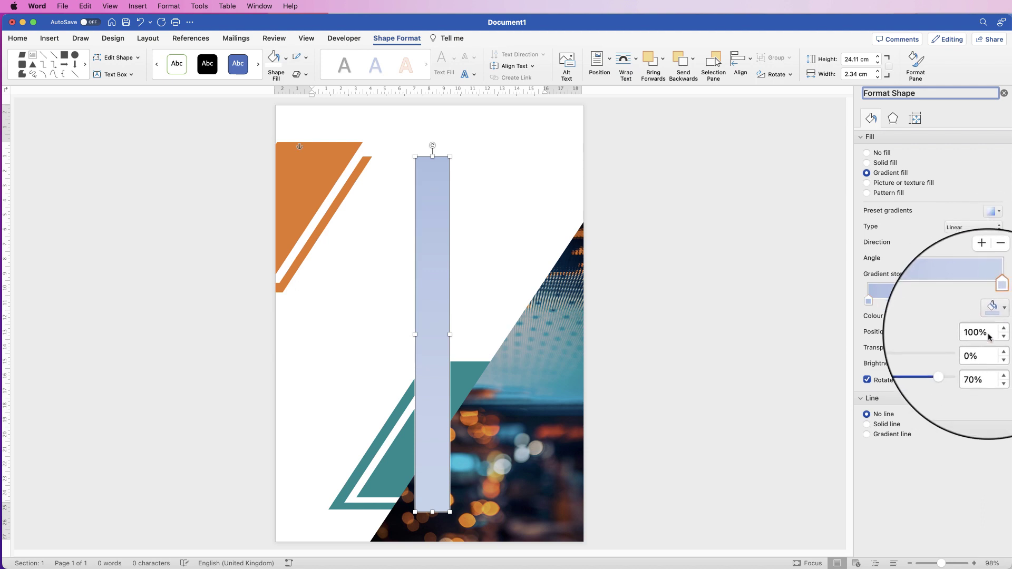
Step: Colour the first gradient stop grey (white at -25% brightness) and the last one white, and tilt the bar parallel to the picture's diagonal edge
click(868, 301)
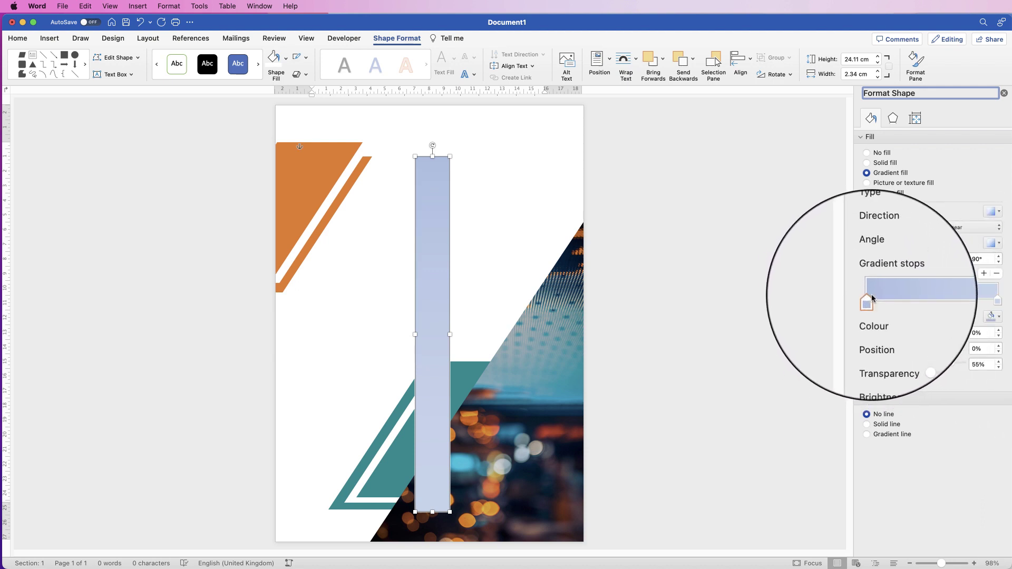
click(1000, 319)
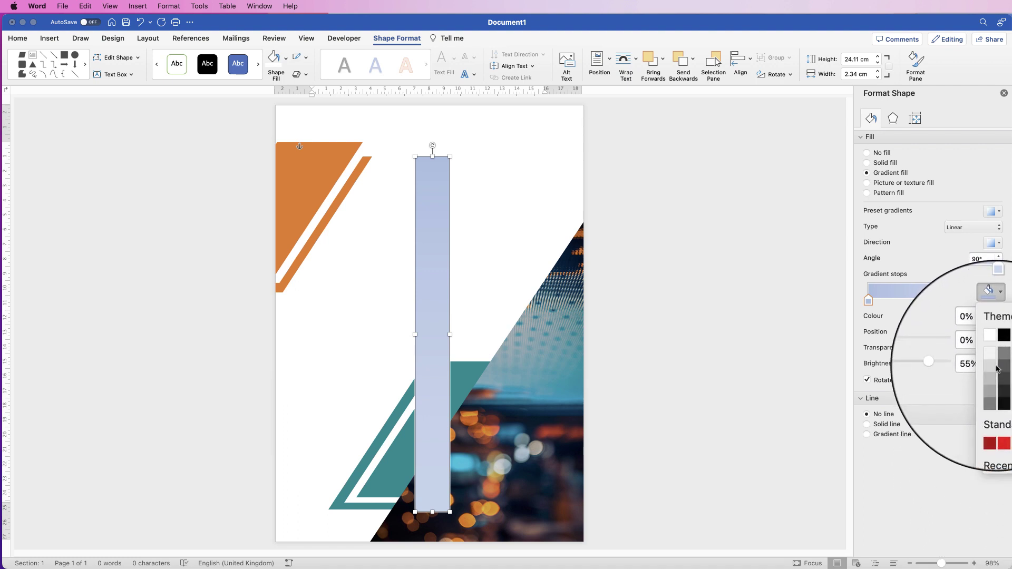
click(995, 368)
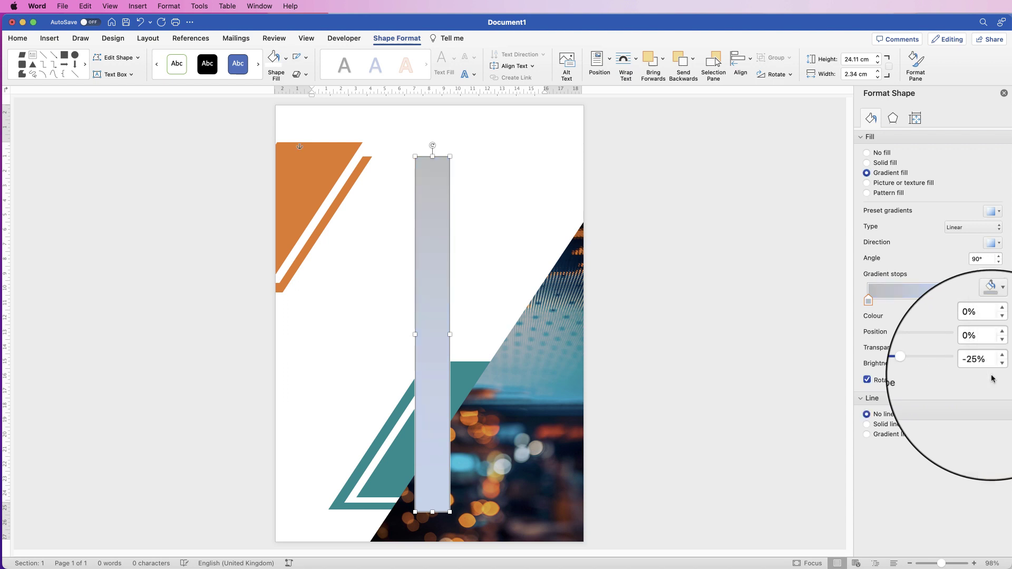
click(998, 301)
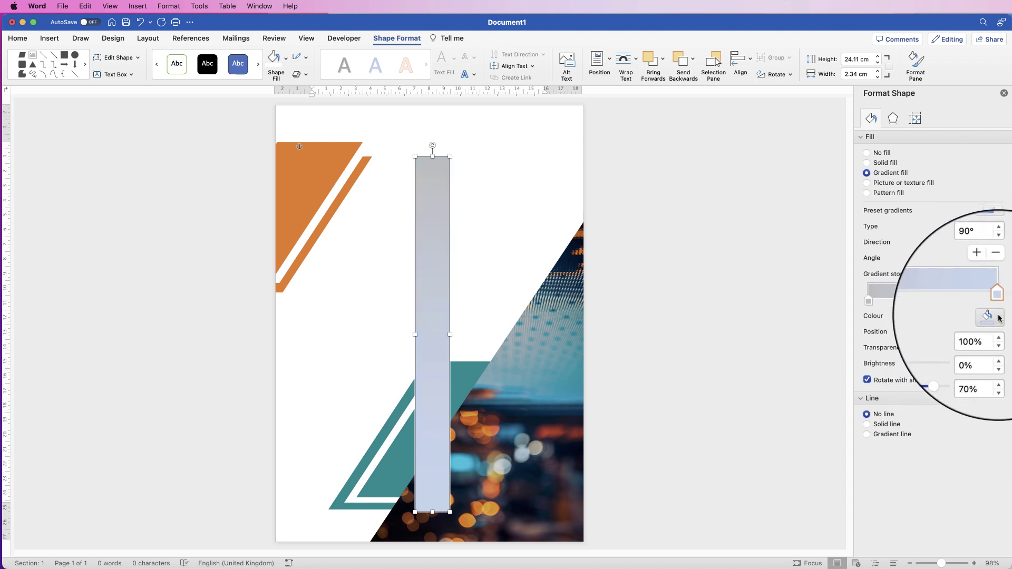
click(999, 318)
click(991, 343)
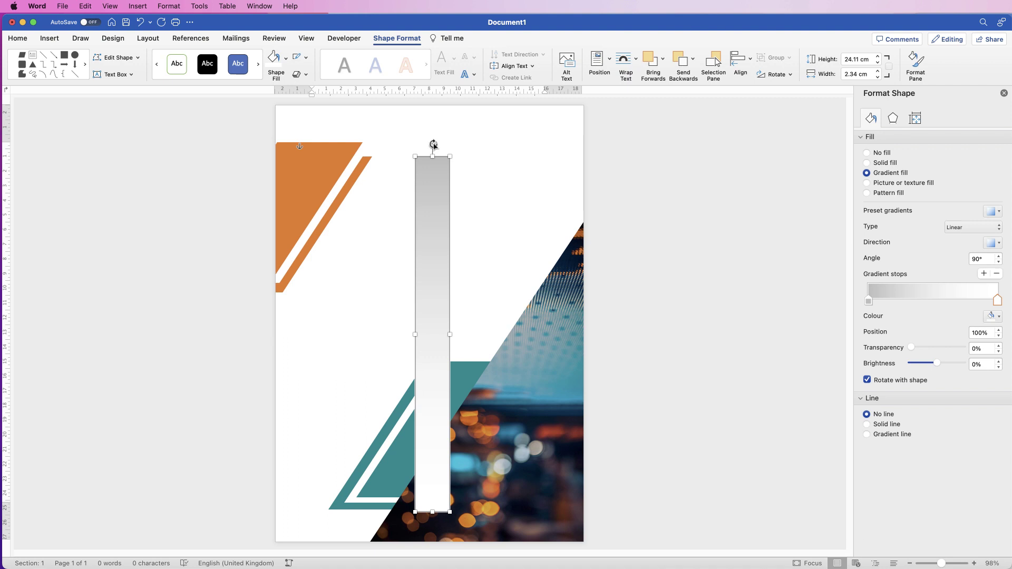
drag(440, 144, 532, 190)
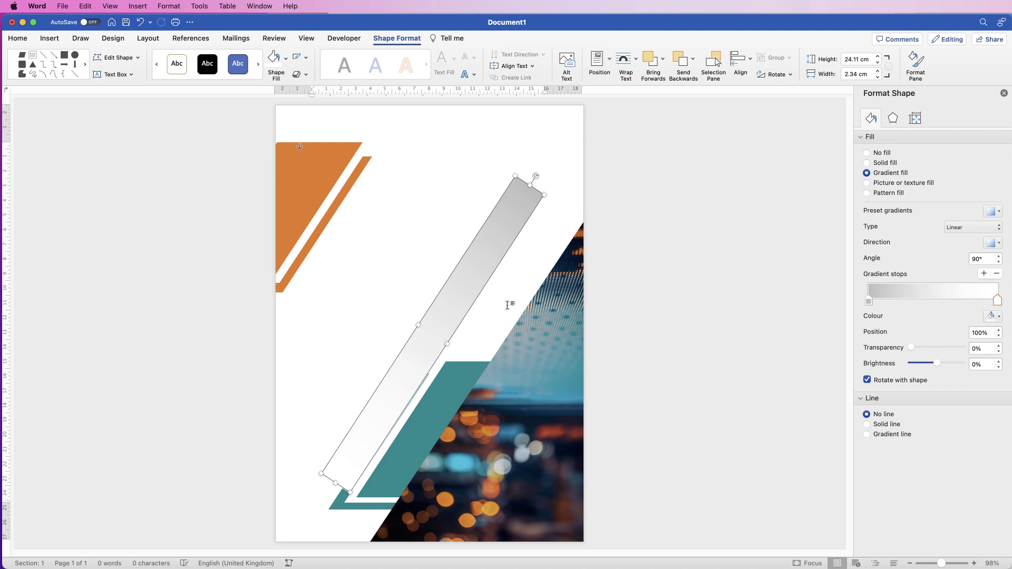
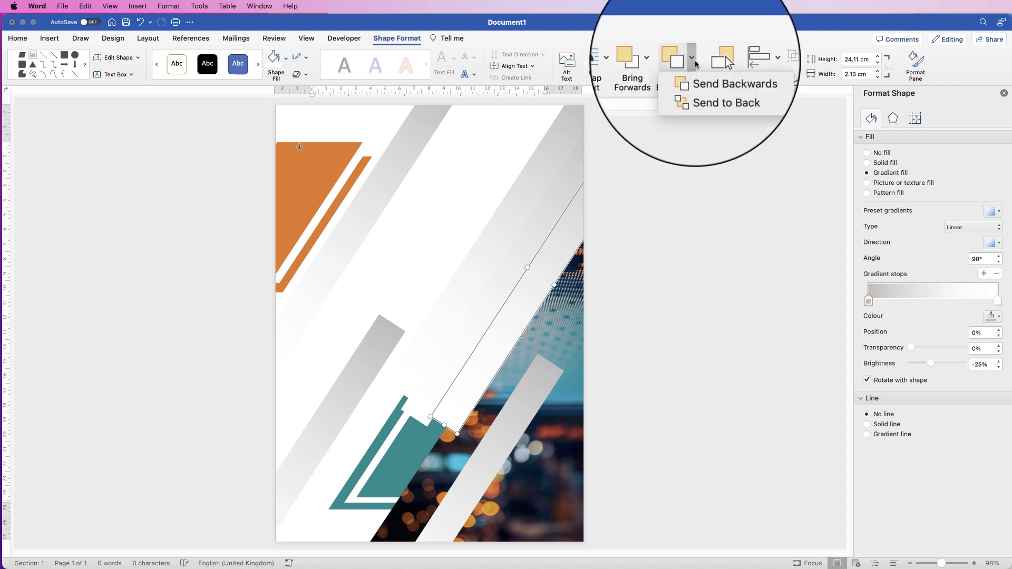
Step: Send the three grey gradient bars beside the picture's diagonal edge to the back
click(706, 100)
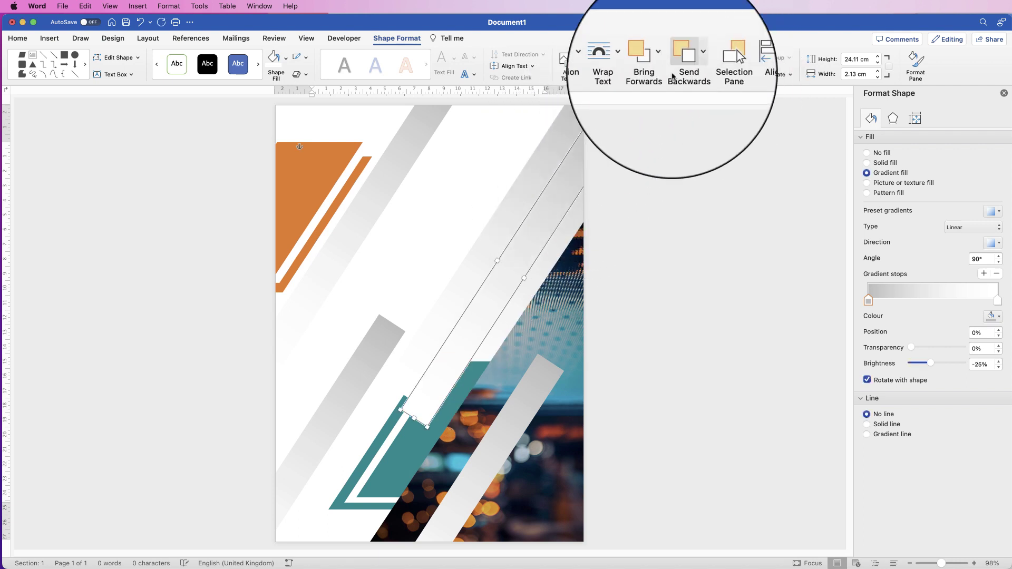
click(694, 59)
click(706, 99)
drag(618, 125, 602, 98)
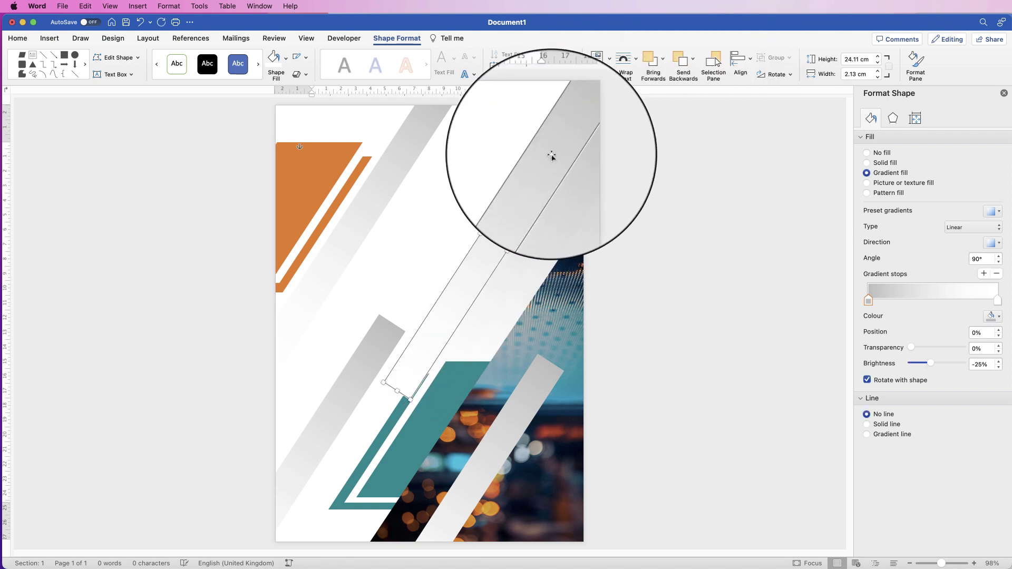
click(695, 58)
click(696, 99)
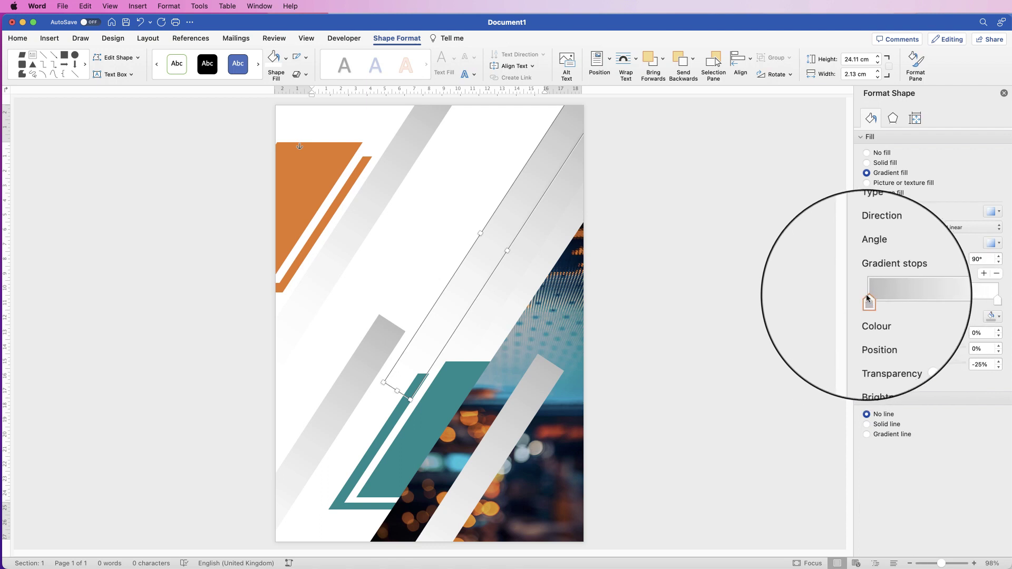
Step: Lighten the grey gradient stop of the innermost and outermost bars beside the picture to white at -15% brightness
click(1000, 316)
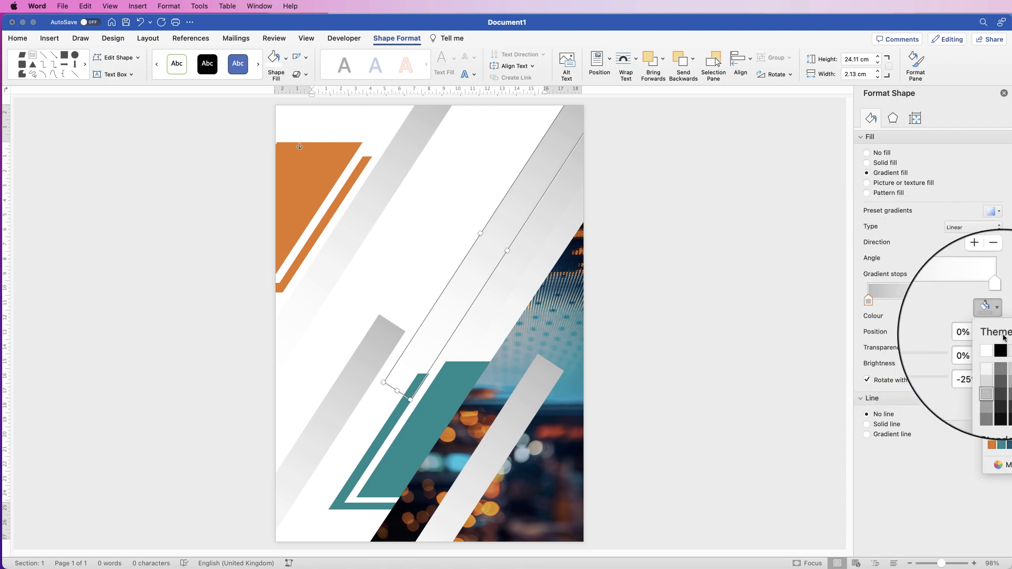
click(992, 348)
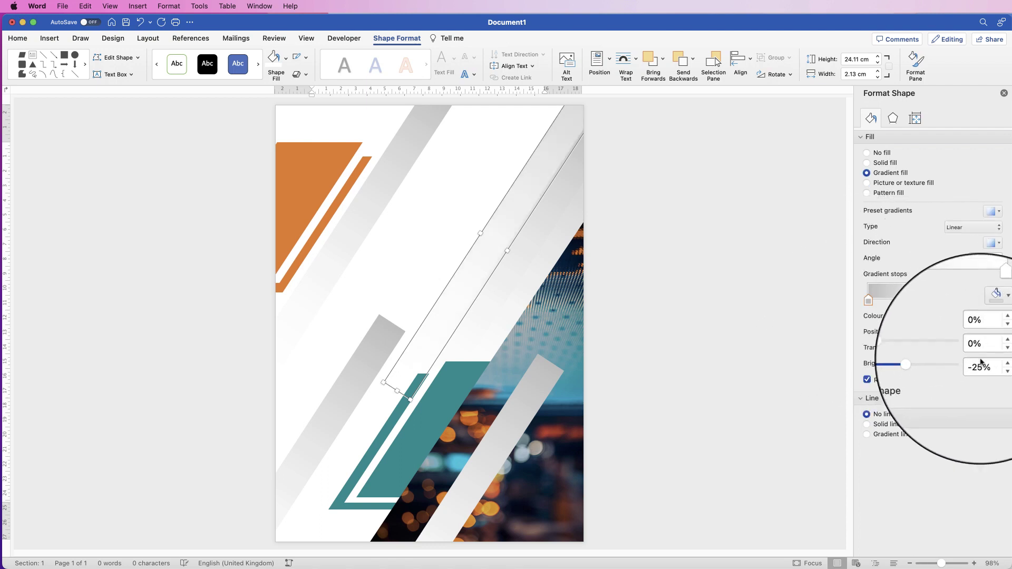
click(571, 220)
click(1000, 318)
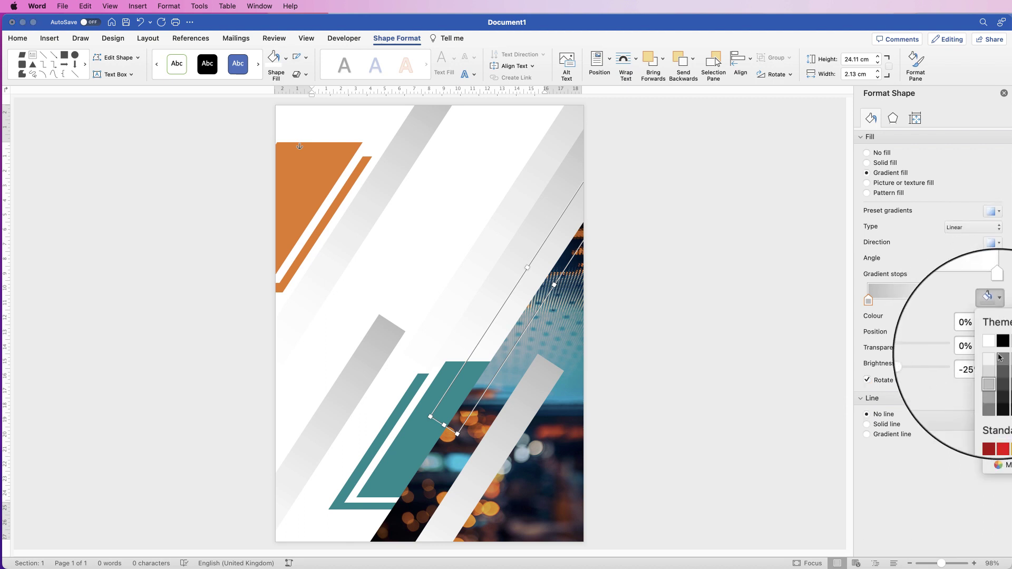
click(993, 348)
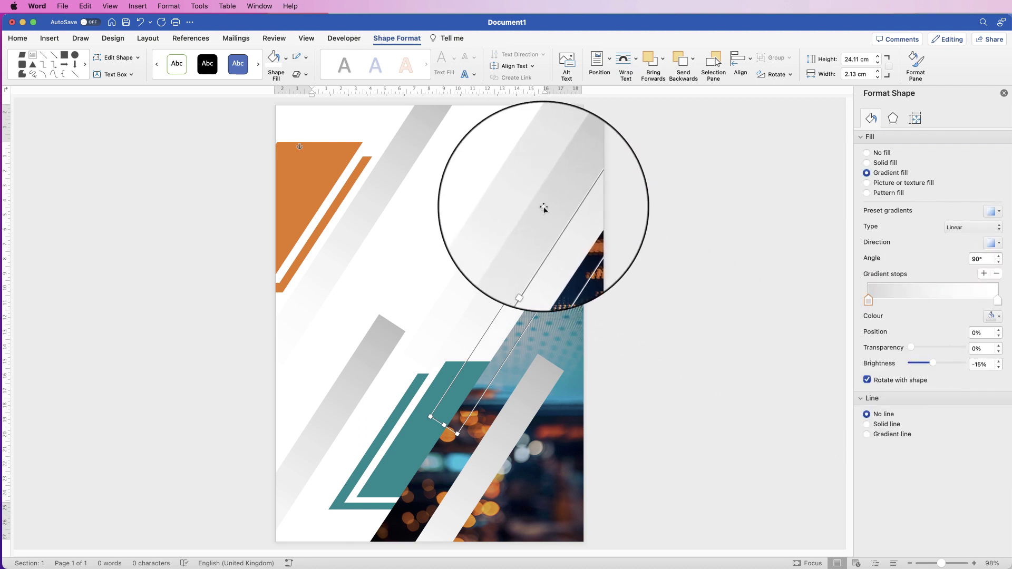
Step: Turn the page's lower-left grey bar 180° and move it up to -4.66 cm from the left and 7.3 cm from the top
click(372, 343)
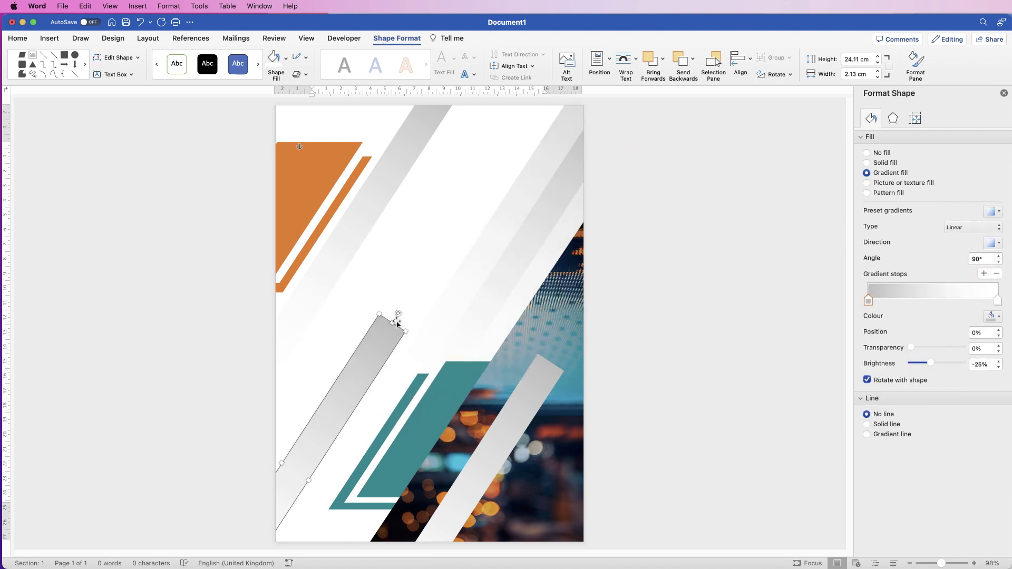
drag(396, 323, 326, 383)
drag(397, 273, 322, 361)
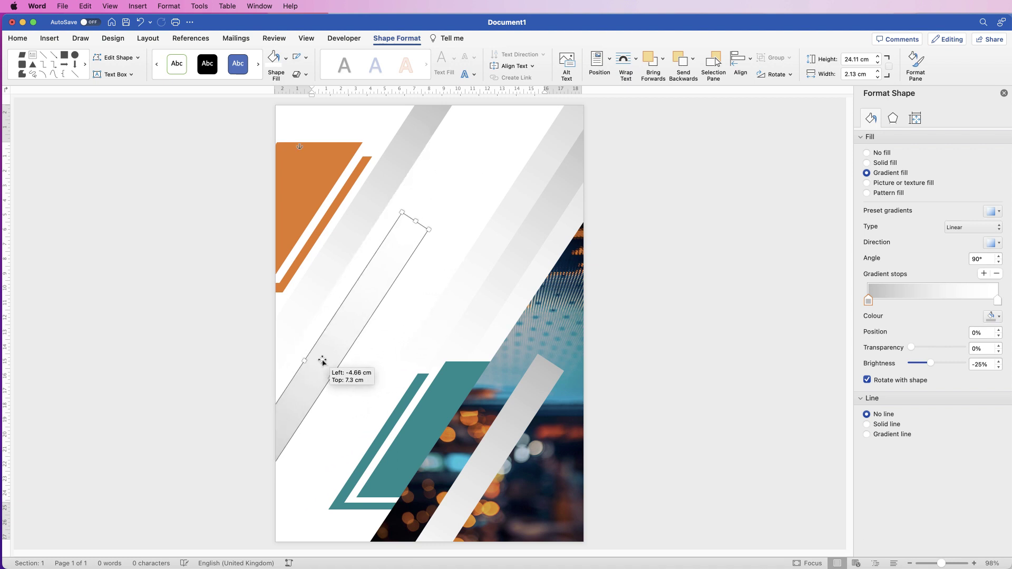
Step: Place the grey bar lying over the picture alongside the thin teal outline, turned 180° and narrowed to 1.59 cm
drag(493, 452, 372, 407)
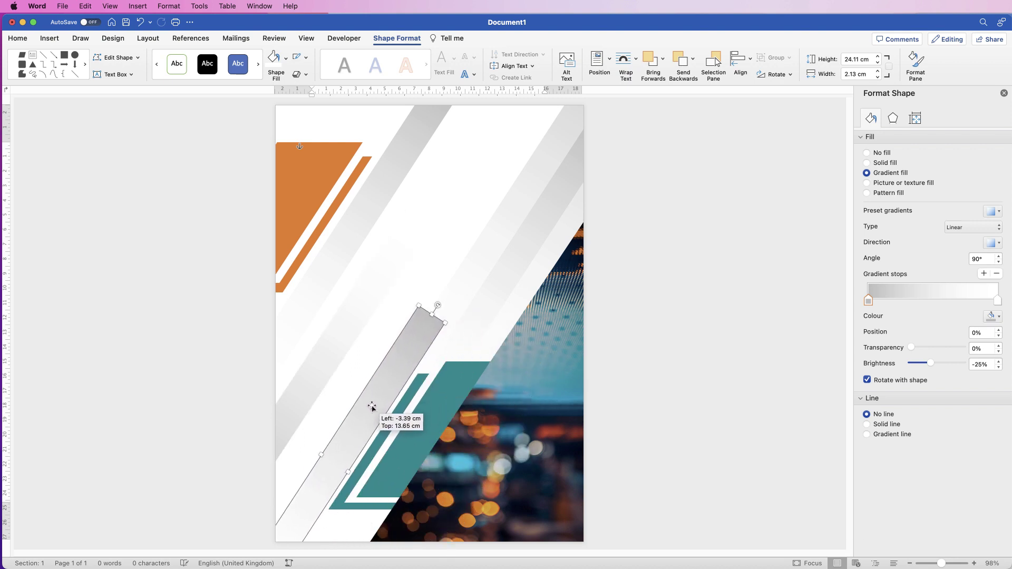
drag(407, 357, 535, 234)
drag(575, 186, 340, 430)
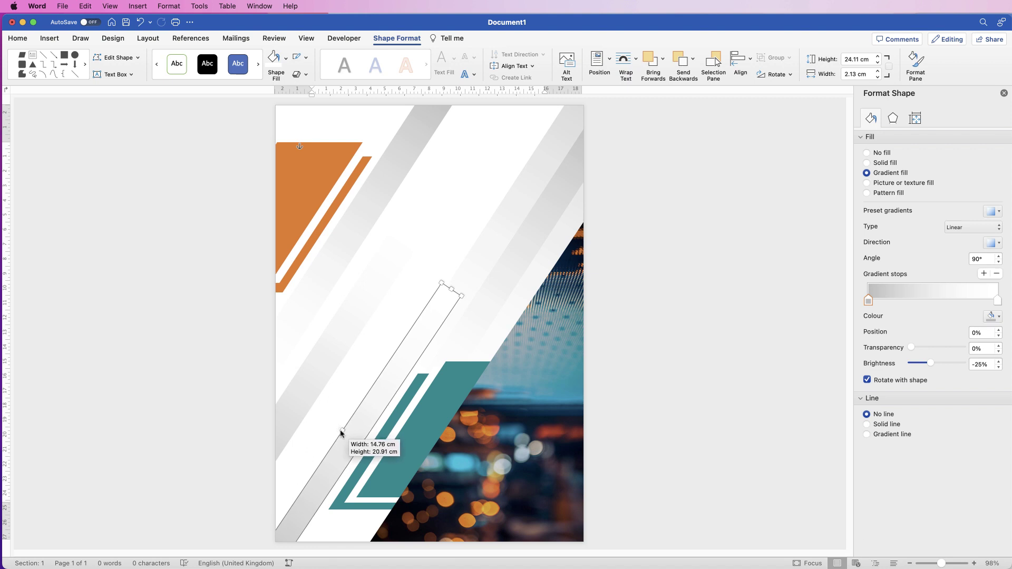
drag(365, 425, 358, 438)
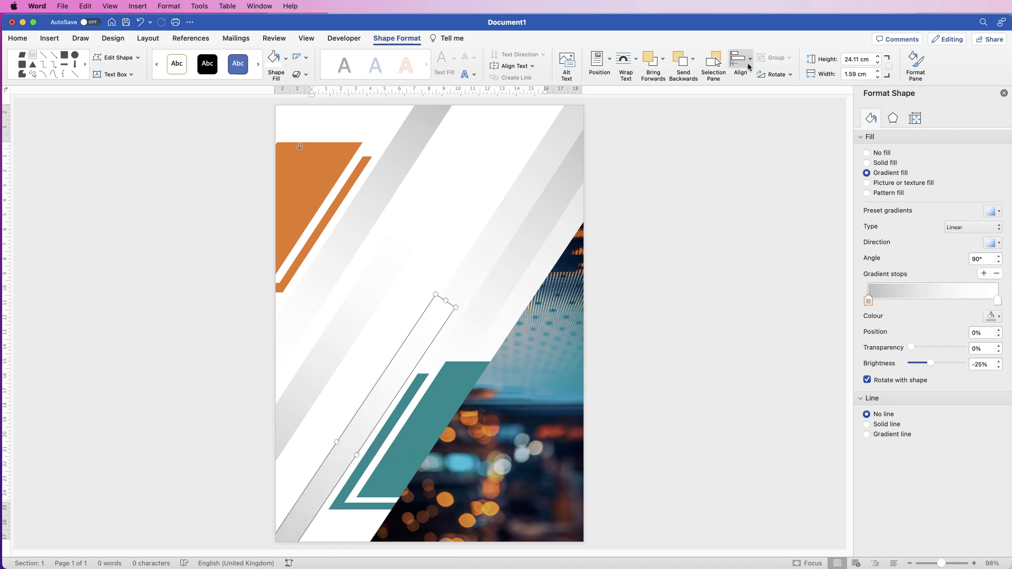
Step: Send the narrowed bar and the wider bar on the left of the page to the back
click(694, 67)
click(700, 89)
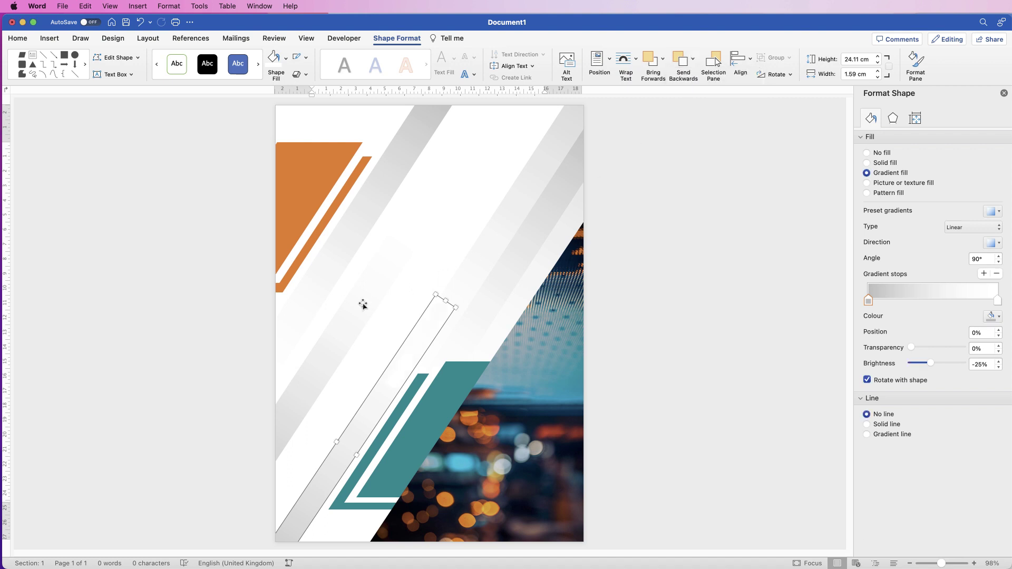
click(362, 301)
click(694, 61)
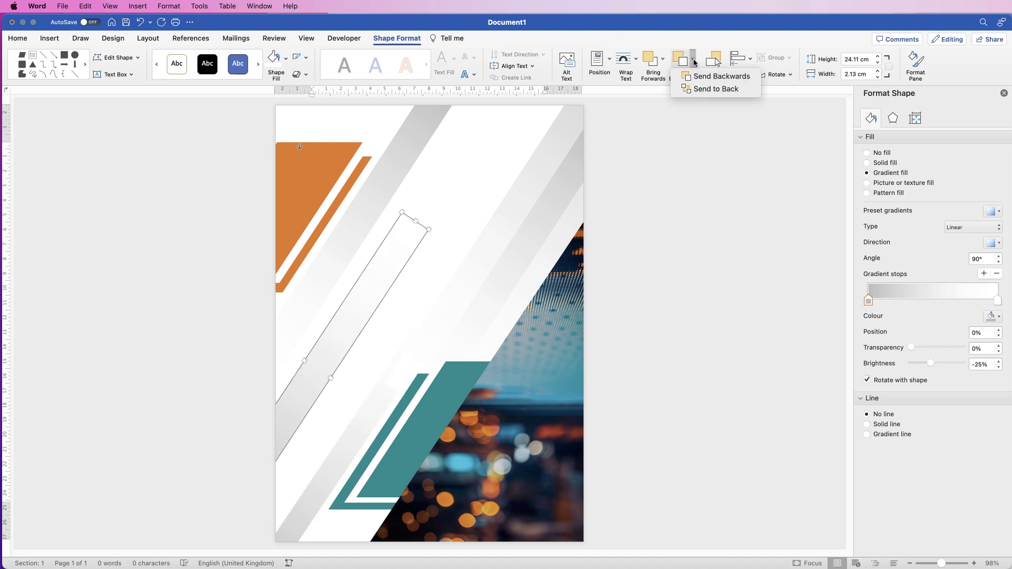
click(699, 90)
click(678, 232)
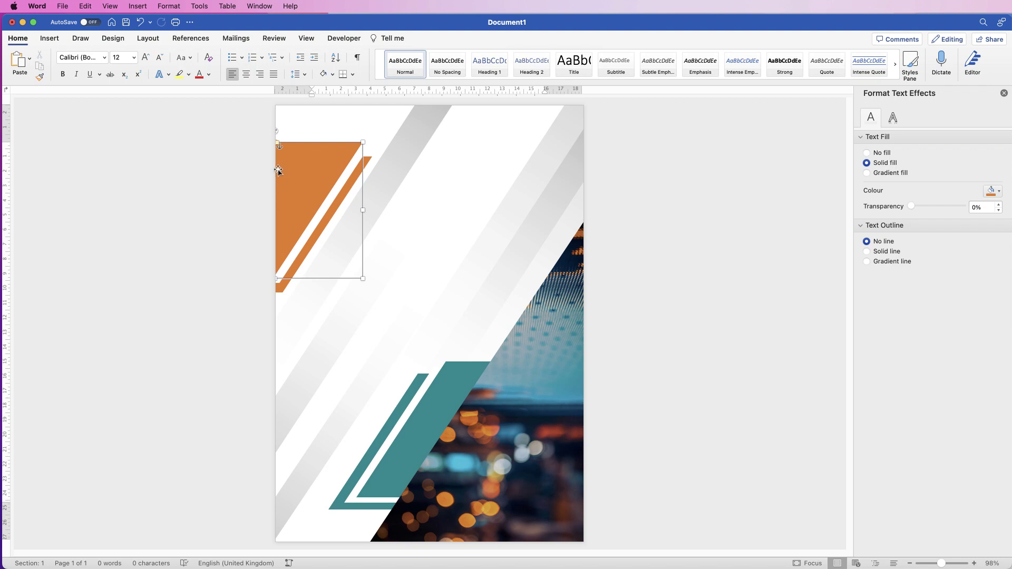
Step: Nudge the stacked parallelograms at the page's upper-left edge slightly leftward, moving the thin orange stripe closer to the large orange shape
click(278, 170)
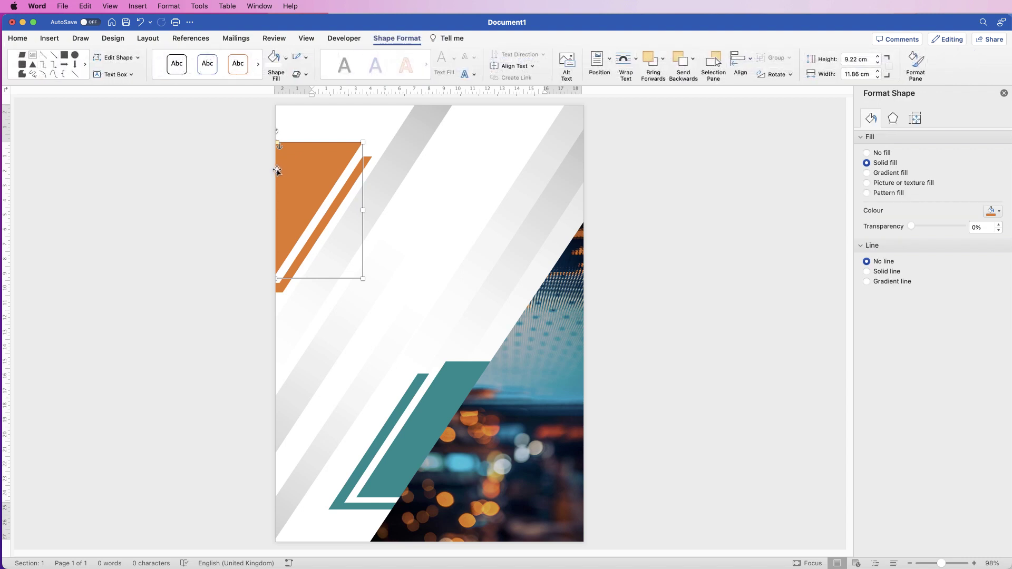
click(332, 201)
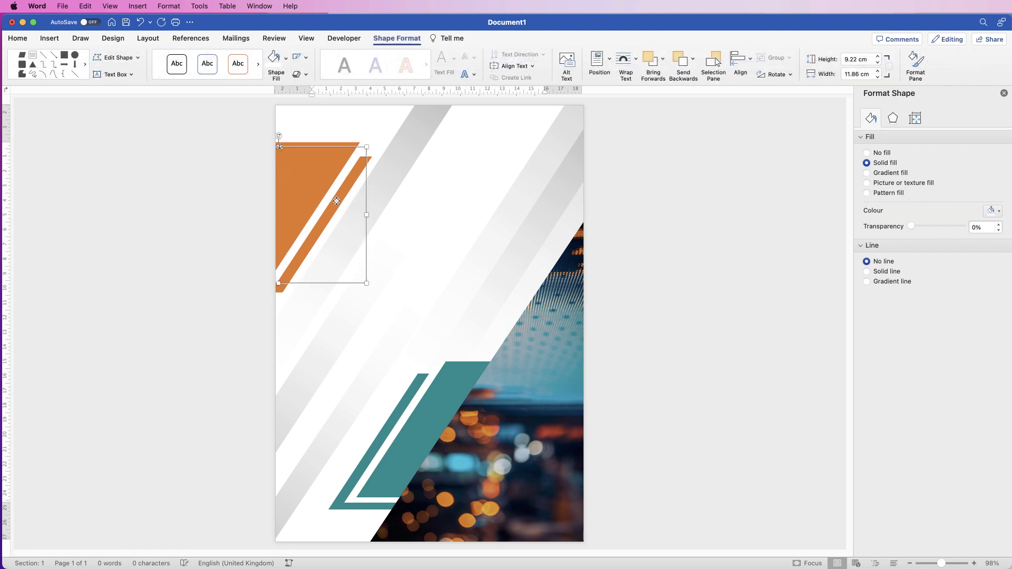
click(337, 201)
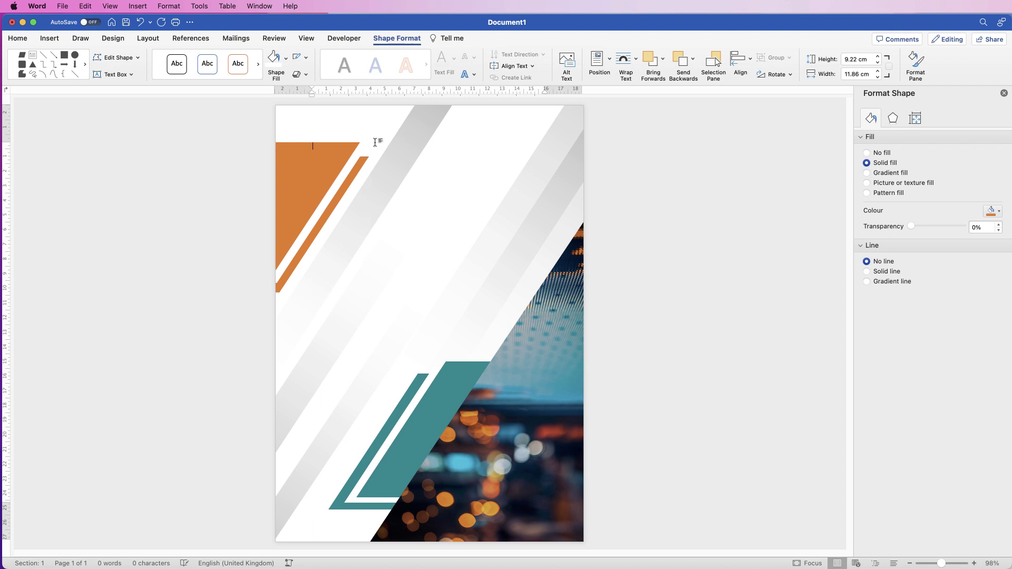
Step: Draw a text box about 12.27 cm wide and 3.81 cm high beside the orange shape and enter 2052
click(49, 39)
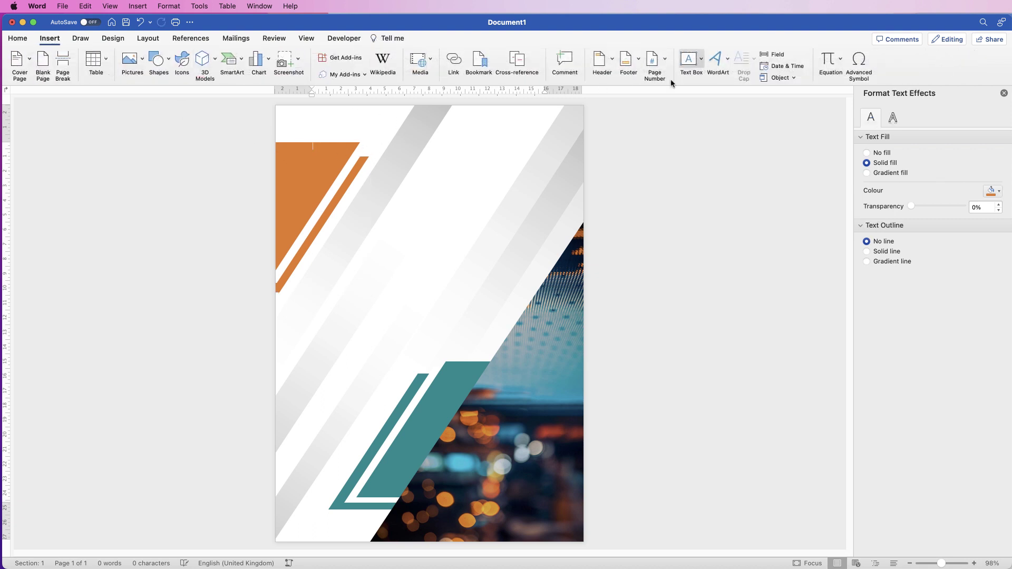
click(702, 61)
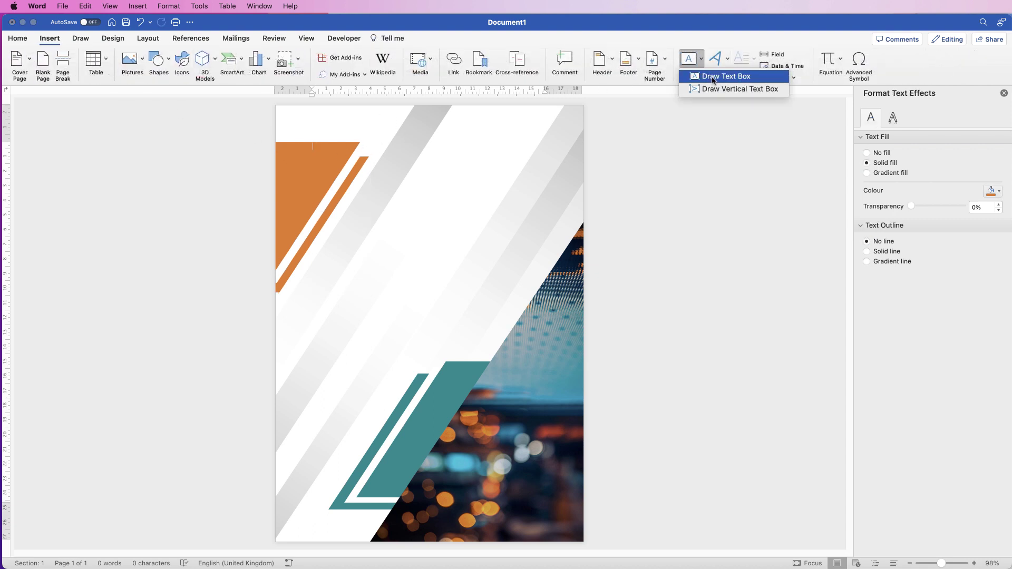
click(714, 77)
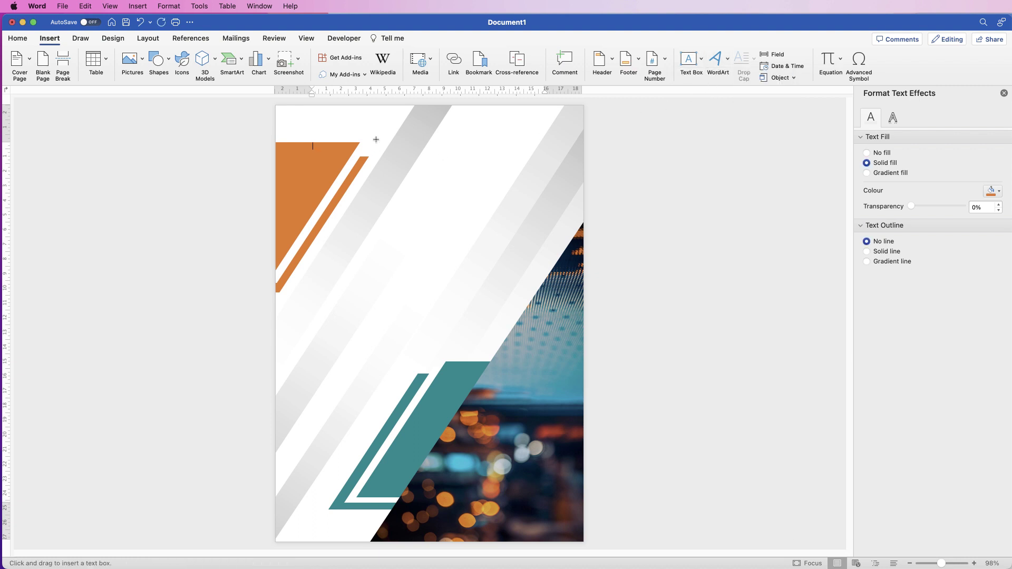
drag(375, 141, 555, 196)
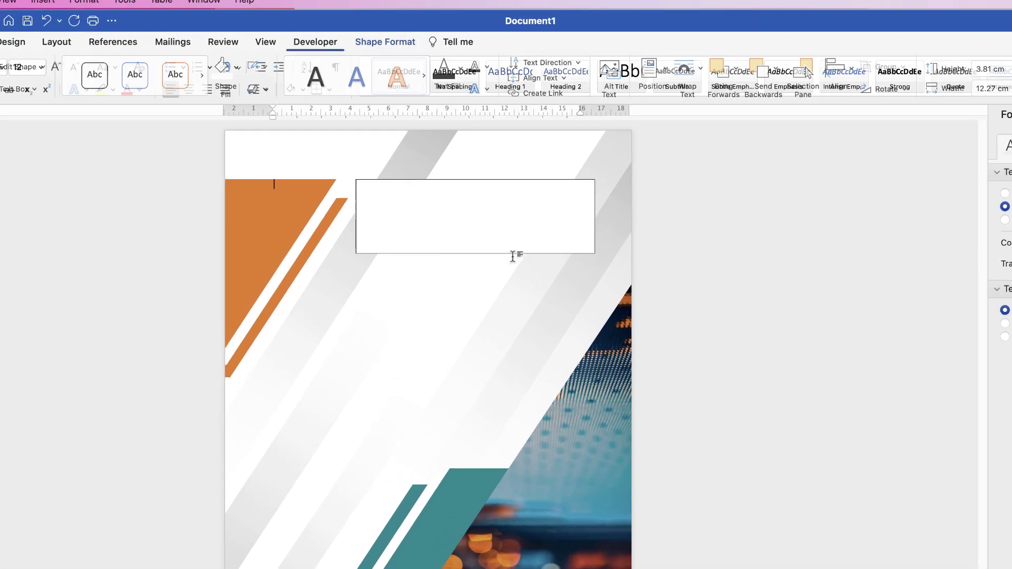
click(493, 208)
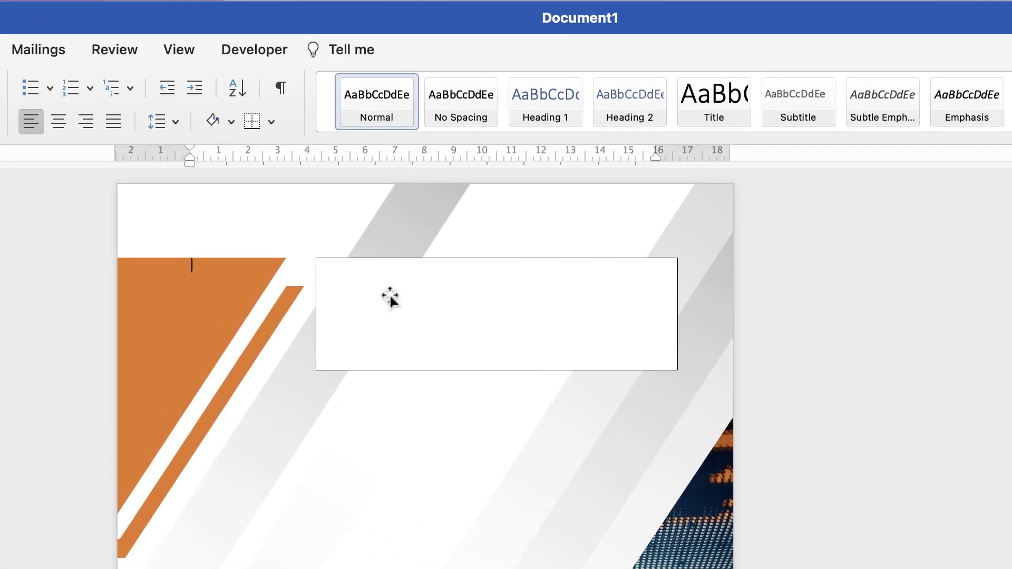
click(448, 305)
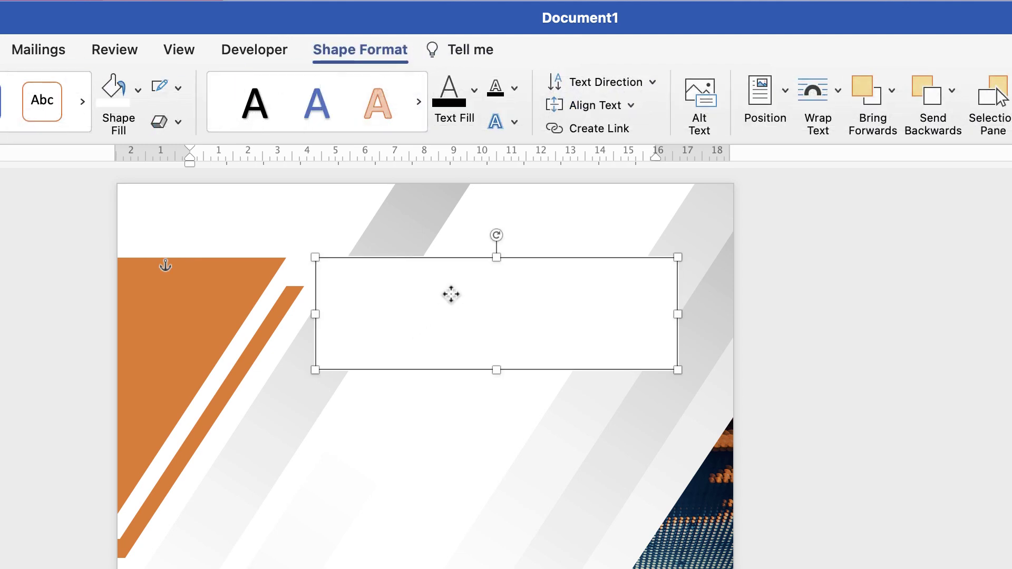
click(452, 295)
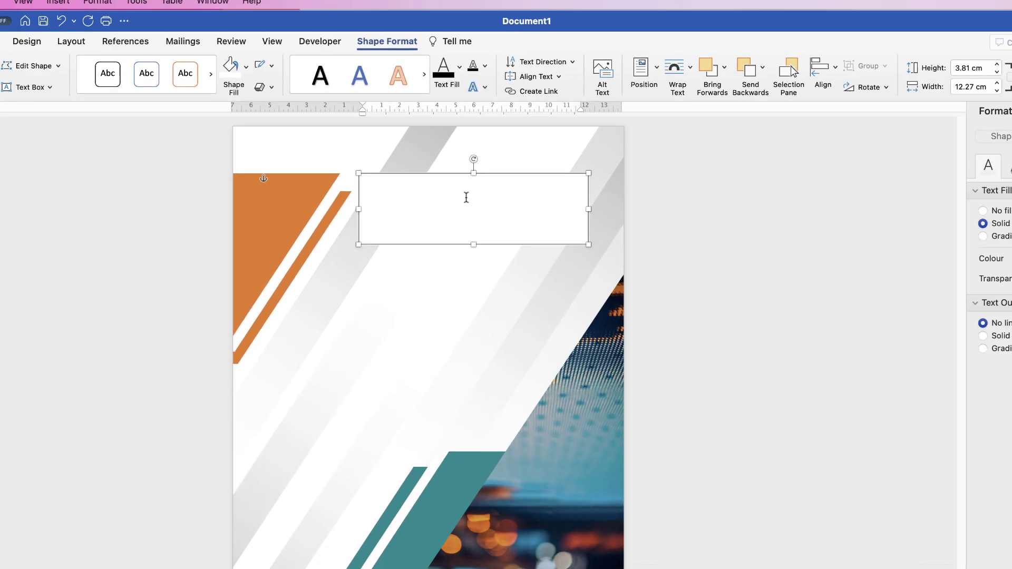
text(2052)
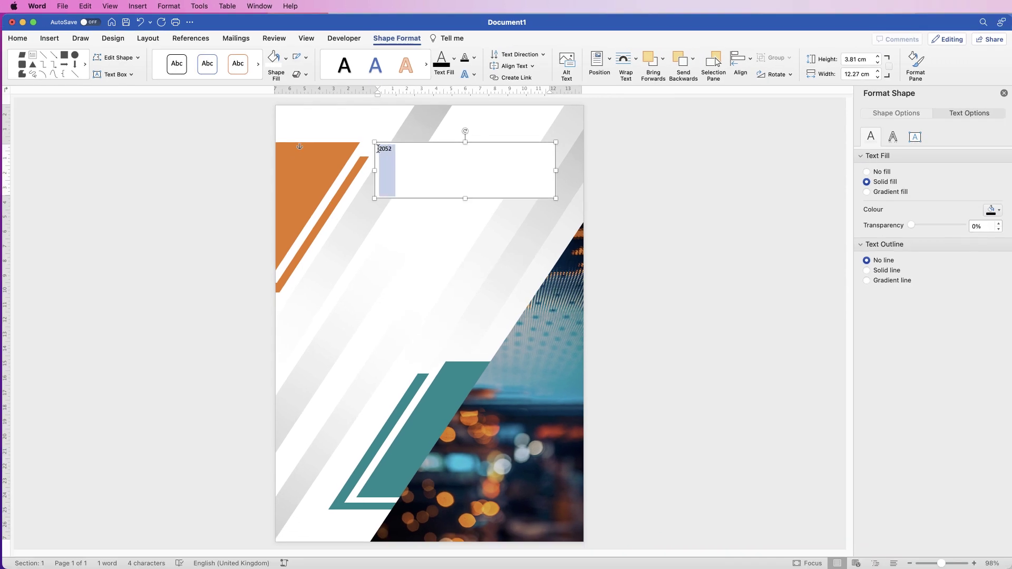
Step: Format the 2052 text as bold Helvetica at 72 pt in the recently used orange
click(15, 42)
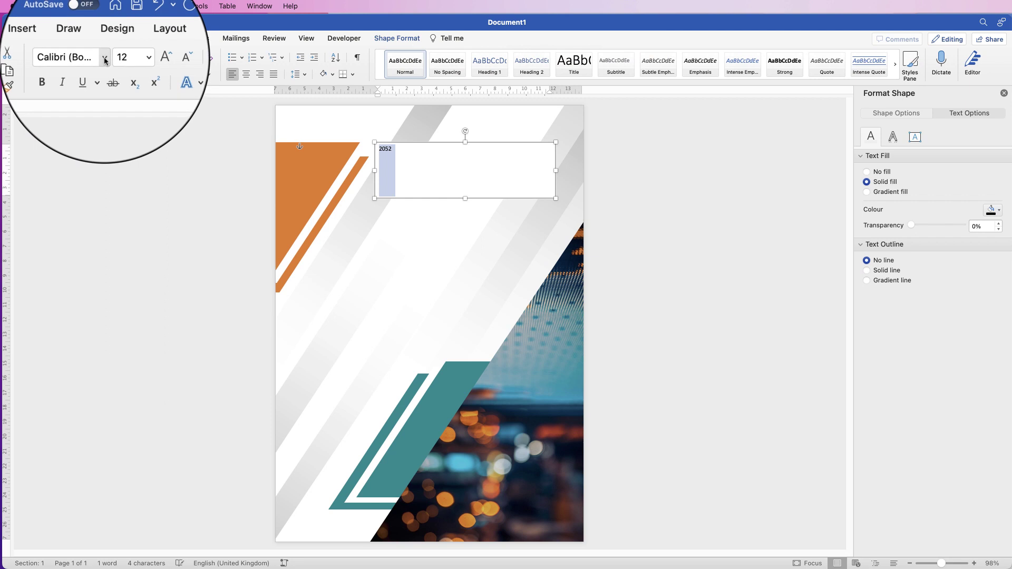
click(105, 60)
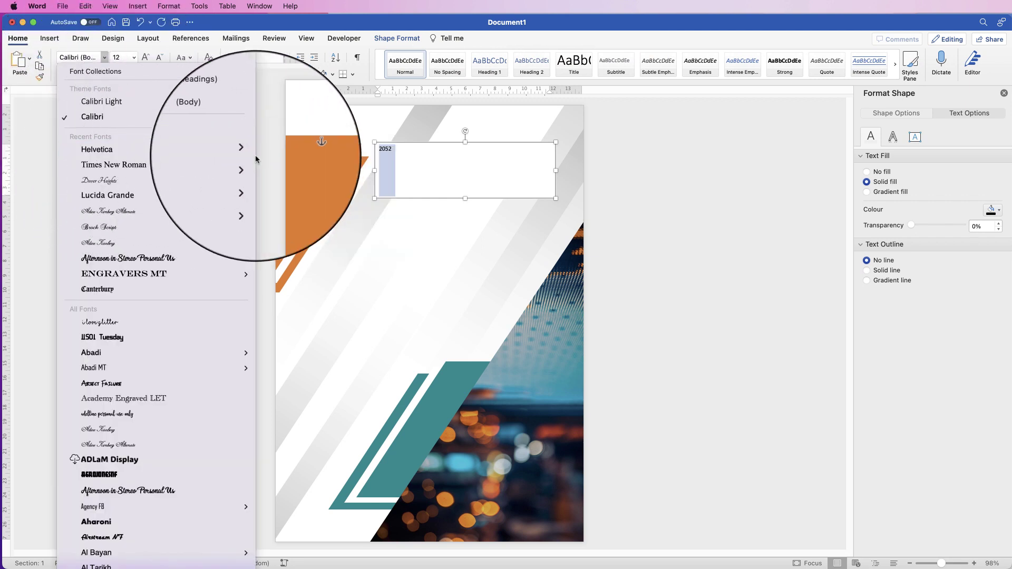
click(271, 172)
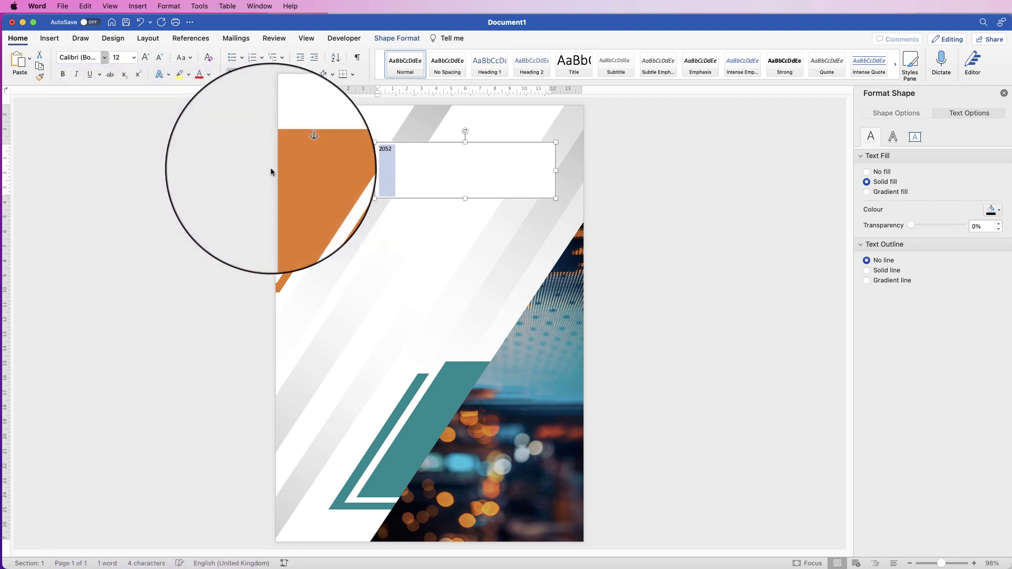
click(63, 77)
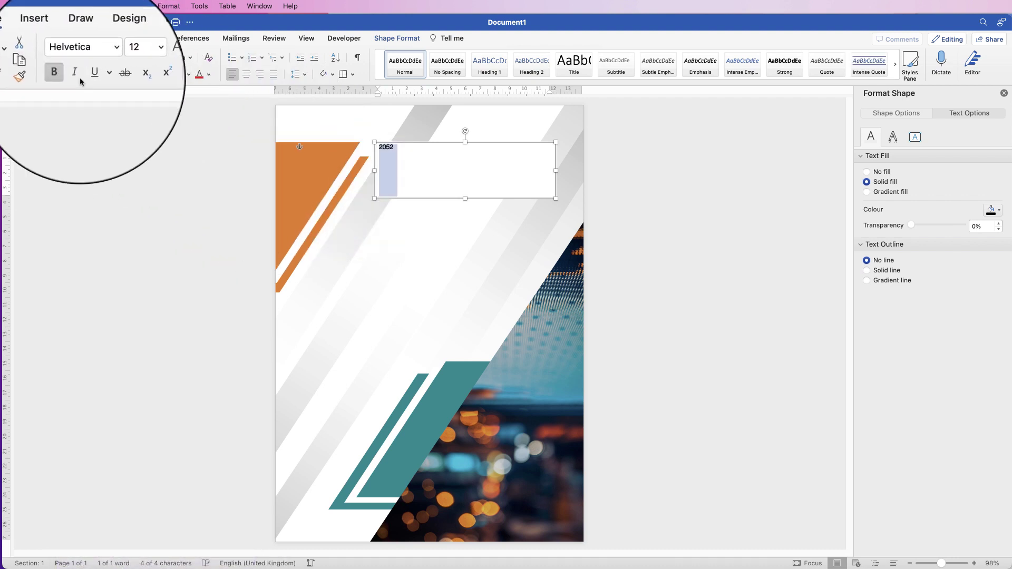
click(209, 75)
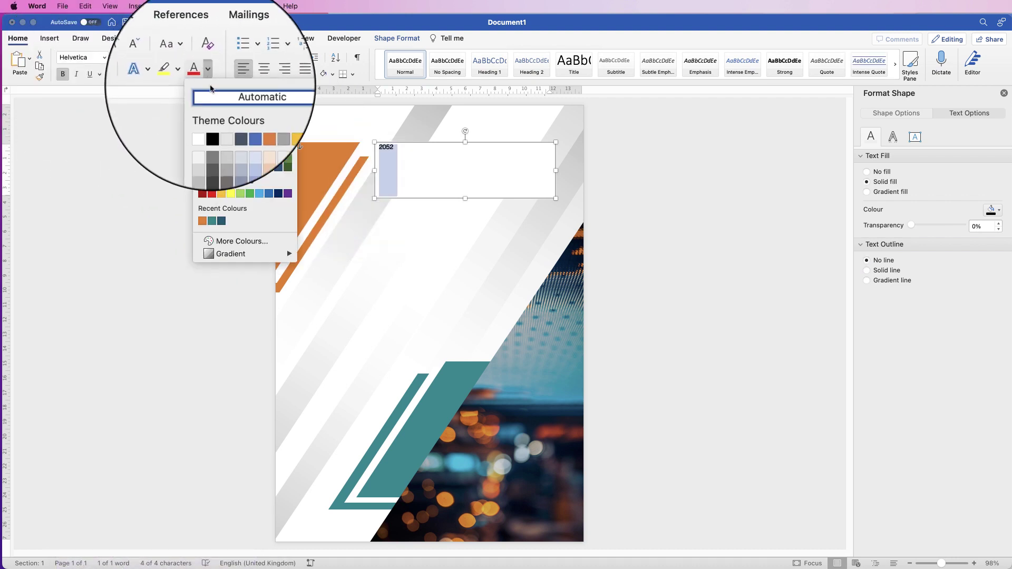
click(203, 222)
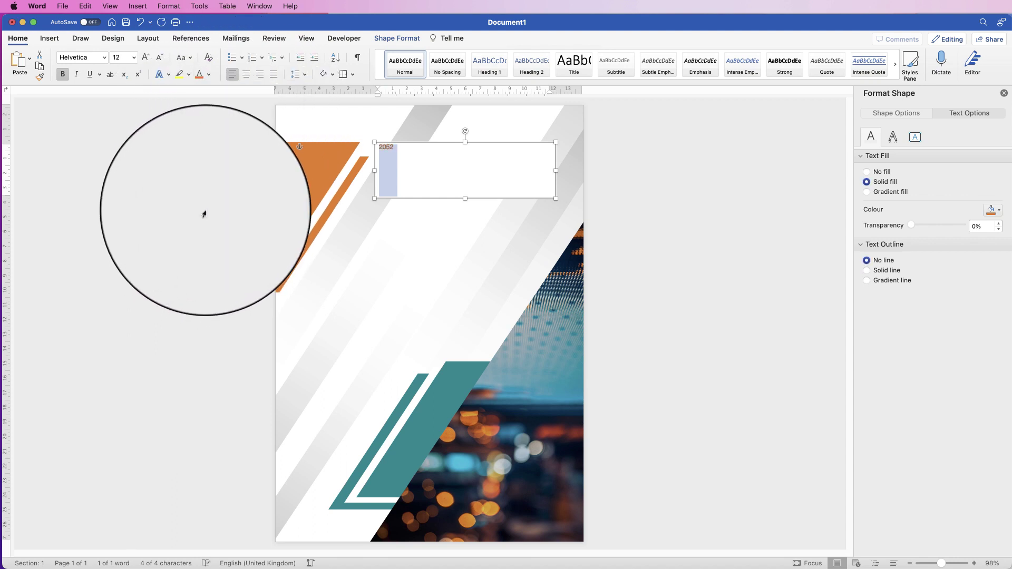
click(120, 59)
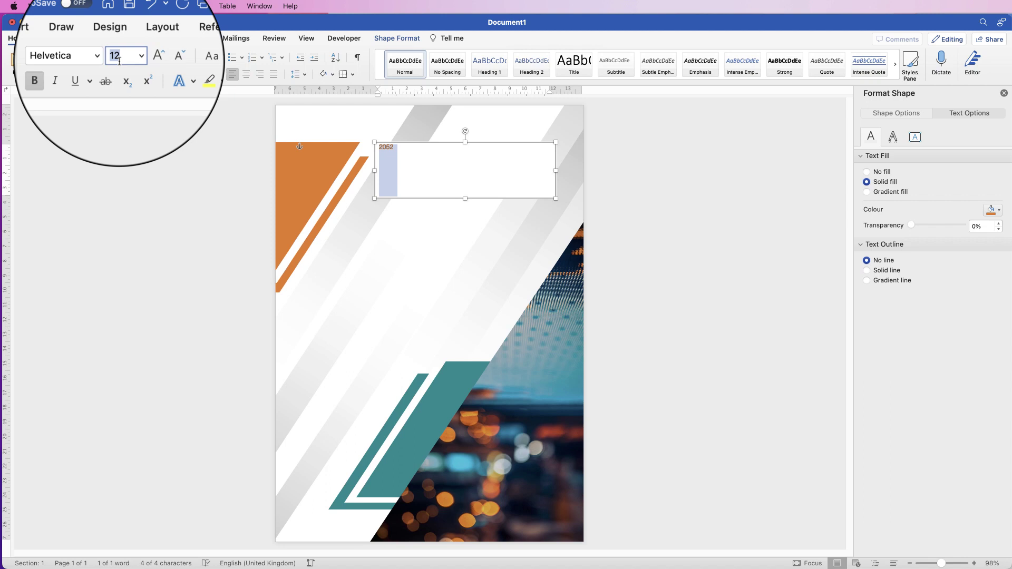
text(72)
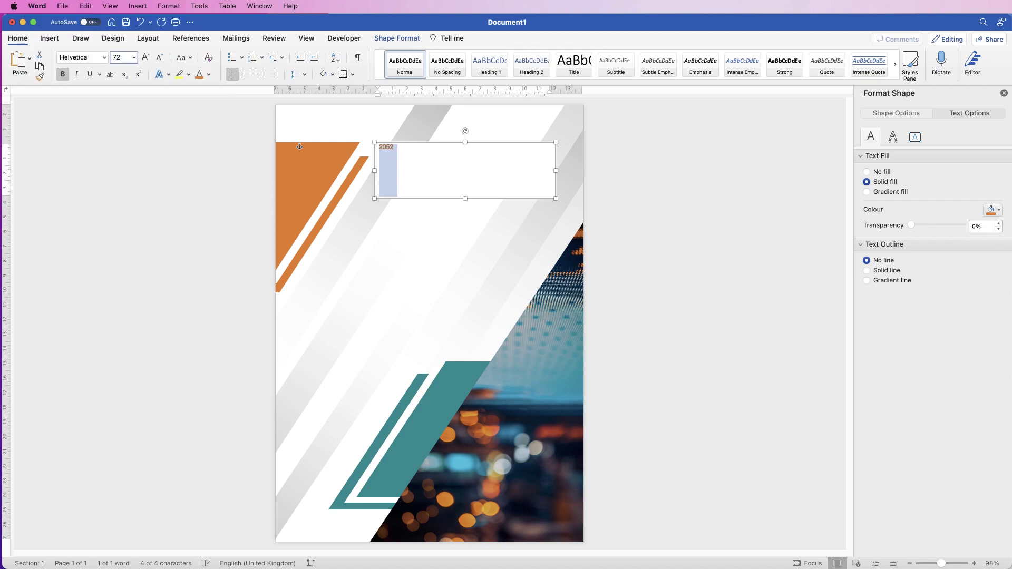
key(Return)
Step: Remove the outline and fill from the 2052 text box
click(410, 39)
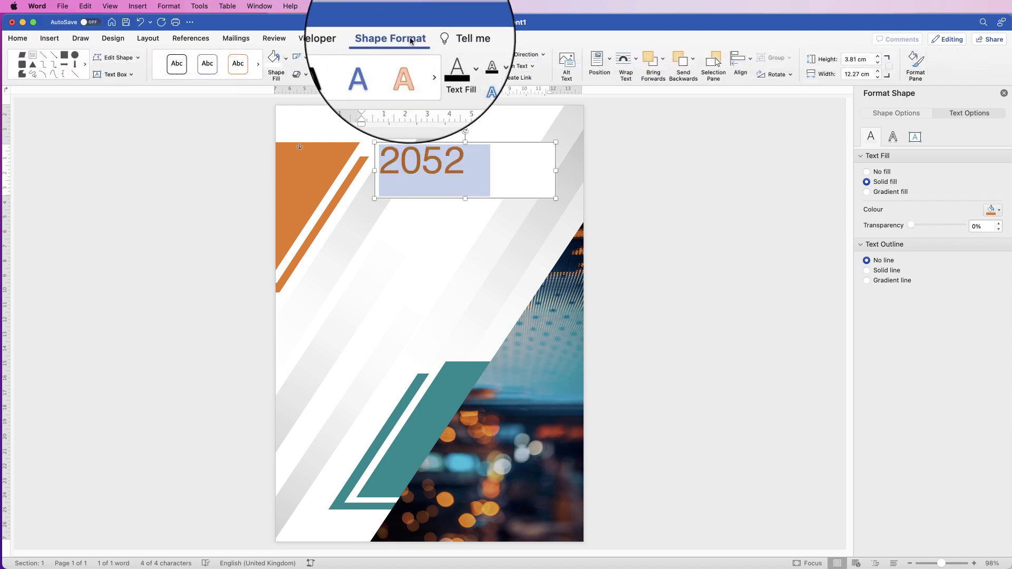
click(305, 58)
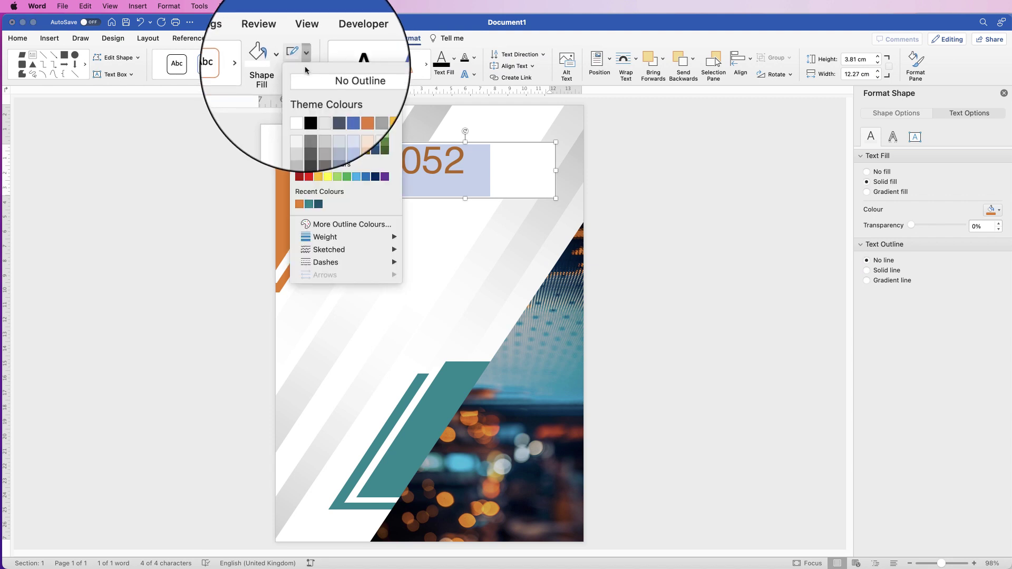
click(284, 60)
click(285, 60)
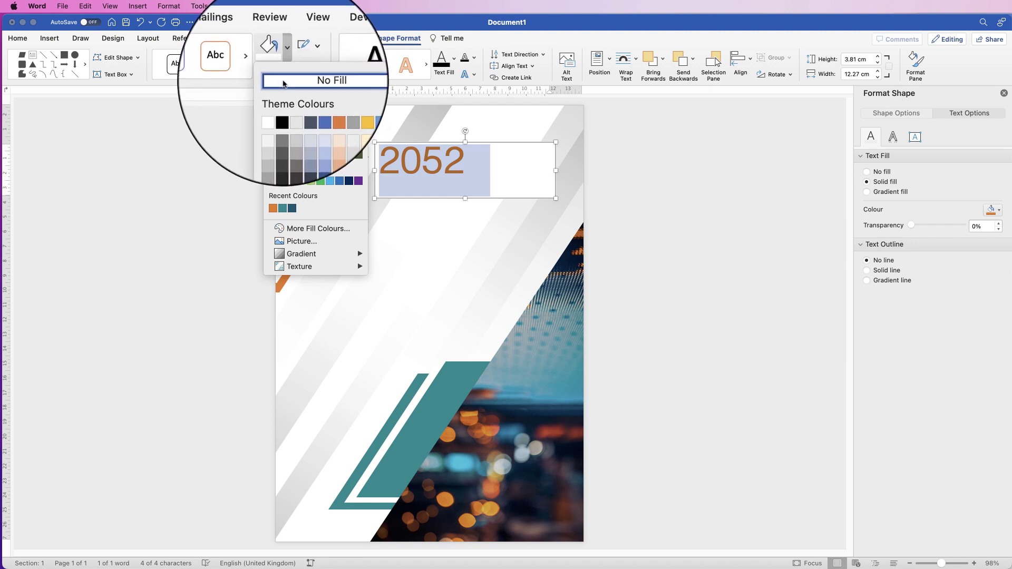
click(283, 83)
Step: Shrink the 2052 text box to about 7.39 by 2.45 cm and move it down beside the orange stripe's lower end
drag(556, 171, 483, 173)
drag(413, 165, 360, 260)
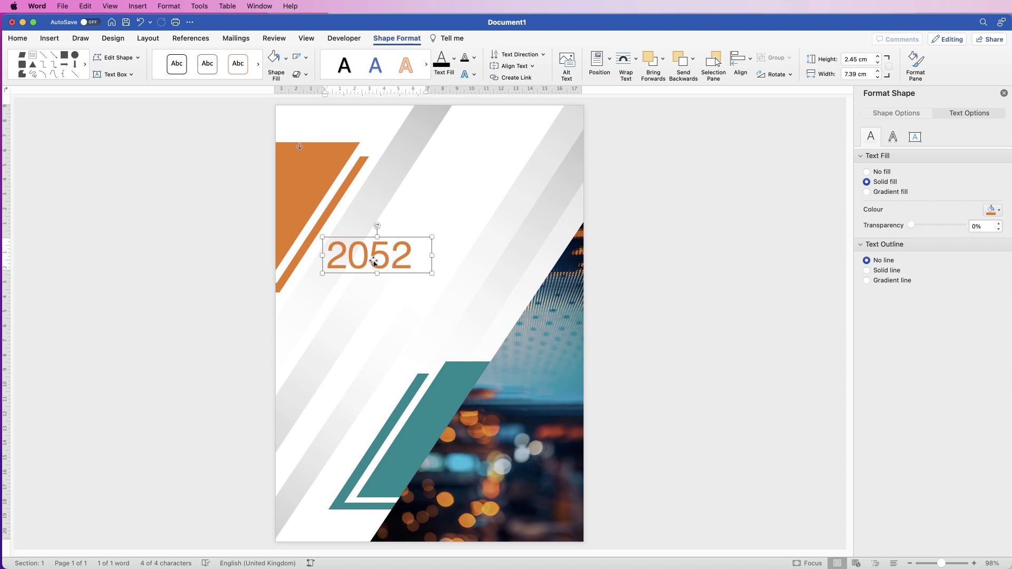
Step: Duplicate the 2052 text box directly below, enlarging the copy to about 12.04 by 3.01 cm and replacing its text with CORPORATE
alt+drag(374, 258, 375, 295)
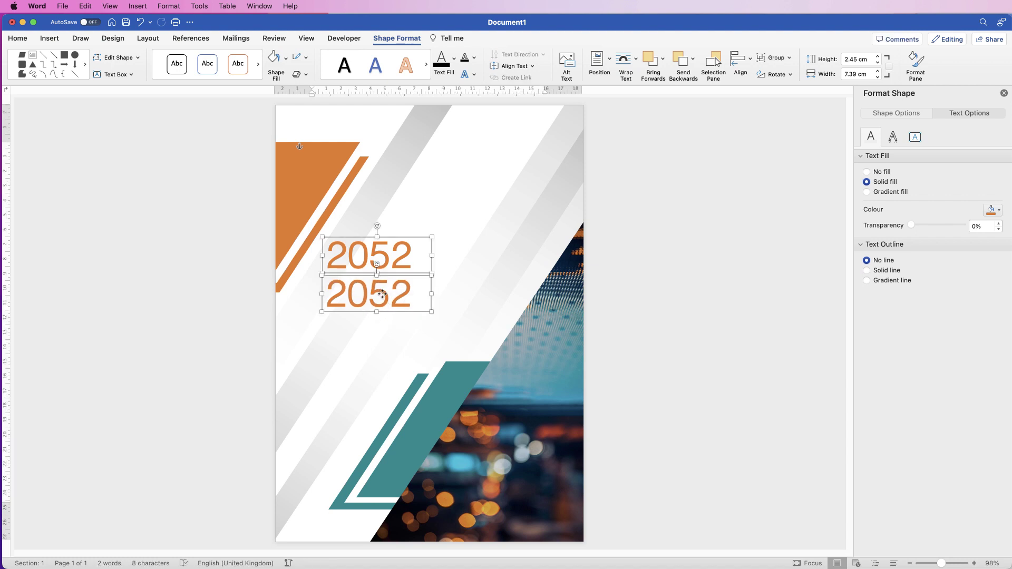
click(383, 293)
drag(432, 312, 359, 295)
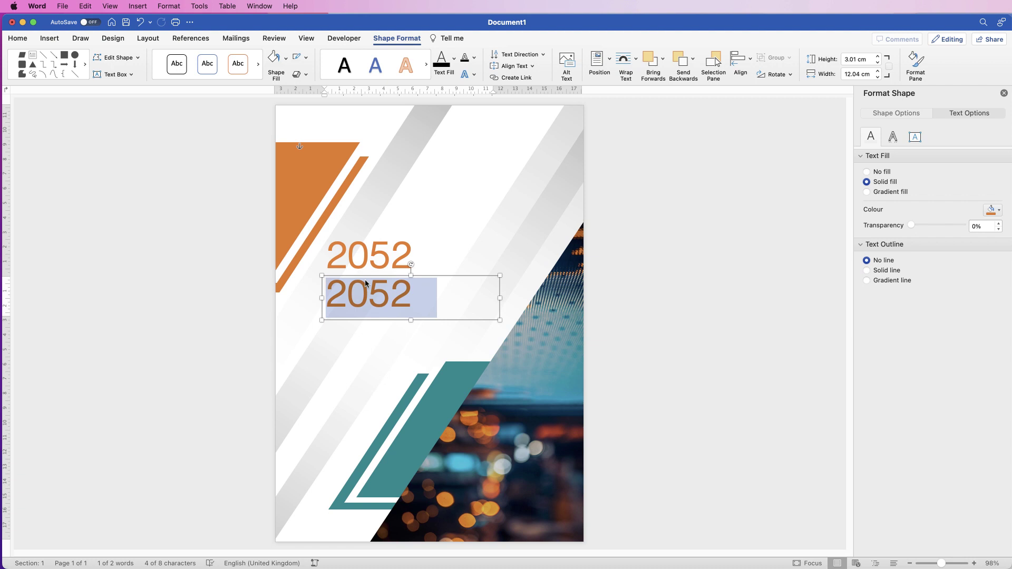
text(CORPOR)
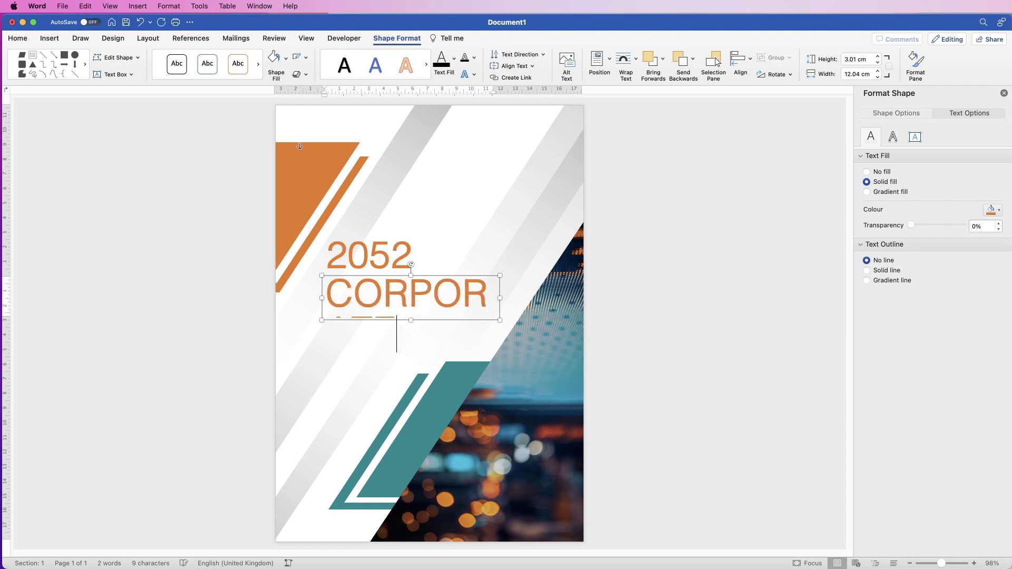
mouse_move(403, 318)
mouse_down()
mouse_move(393, 317)
mouse_move(413, 315)
mouse_up()
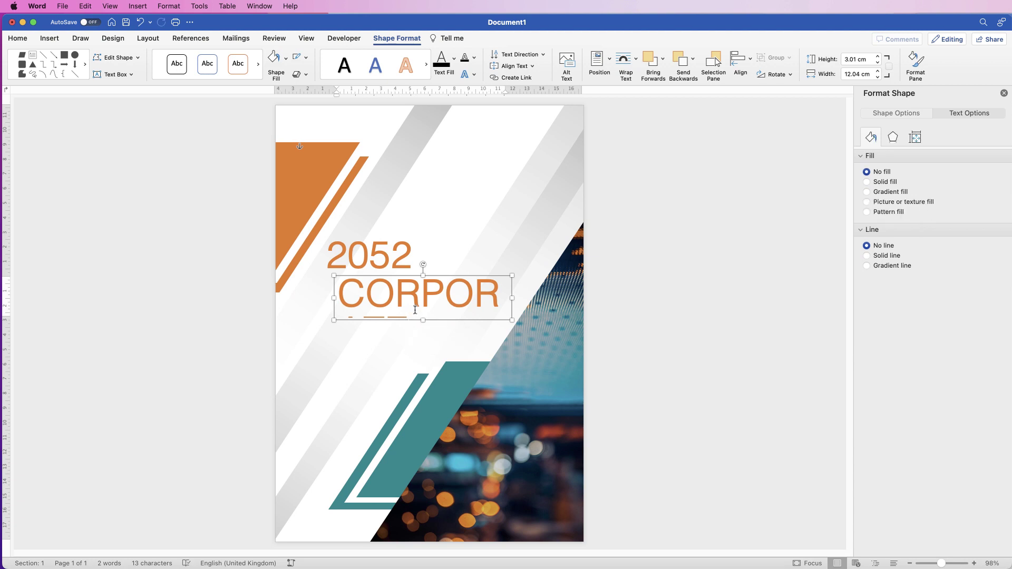
Step: Change the CORPORATE text to bold Helvetica at 60 pt
triple_click(416, 311)
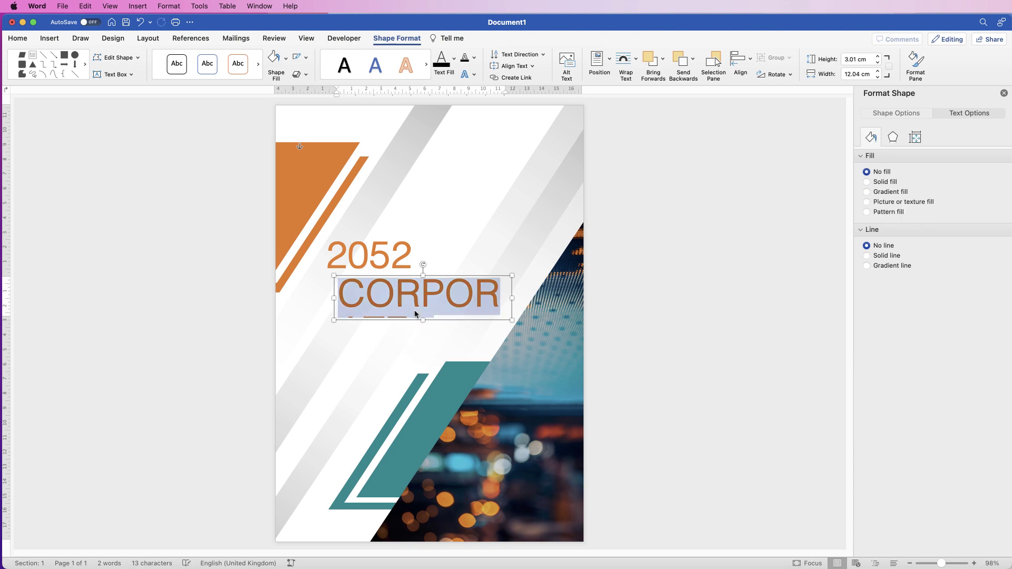
click(18, 39)
click(64, 78)
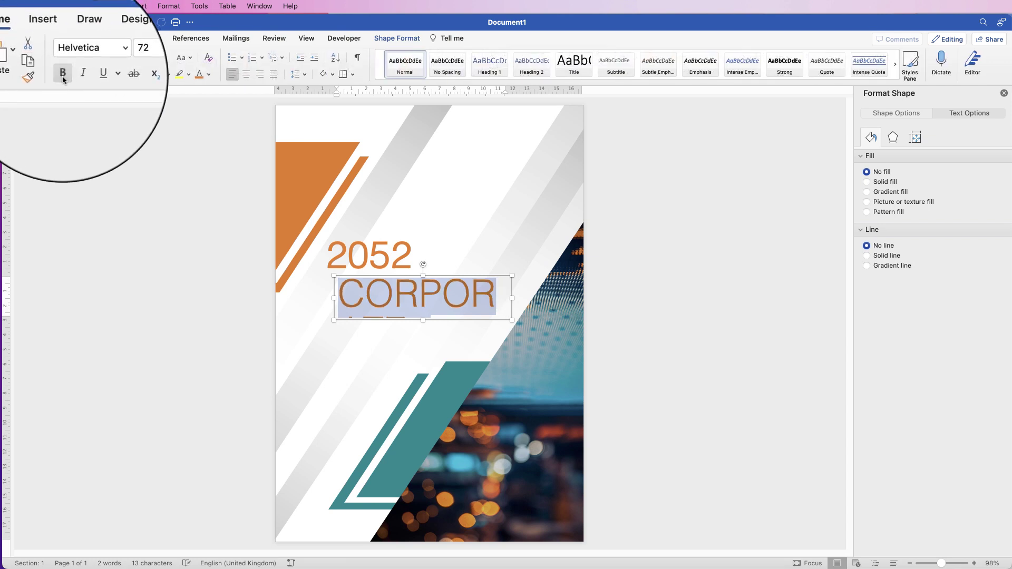
click(104, 57)
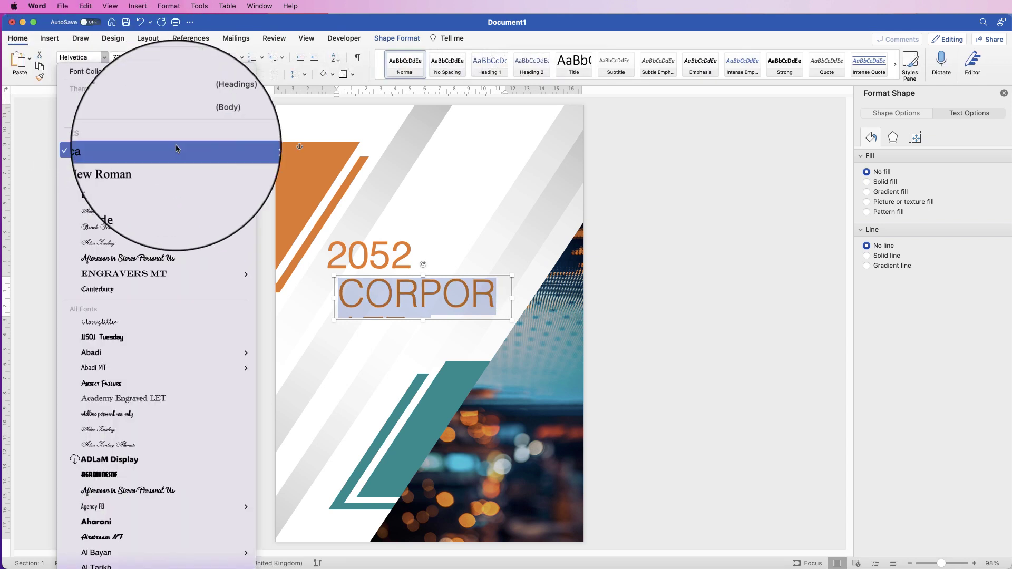
mouse_move(176, 149)
click(264, 148)
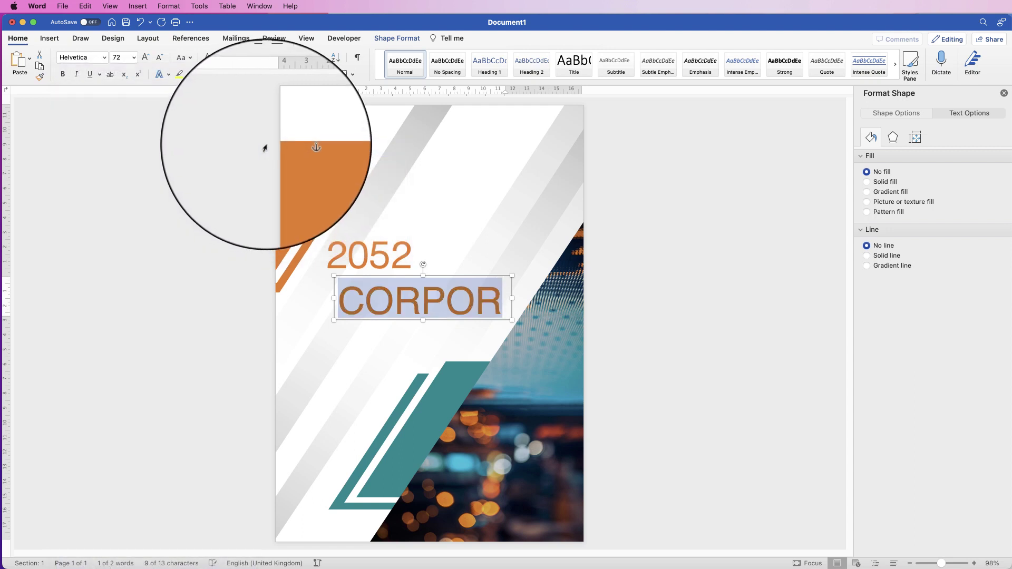
click(62, 74)
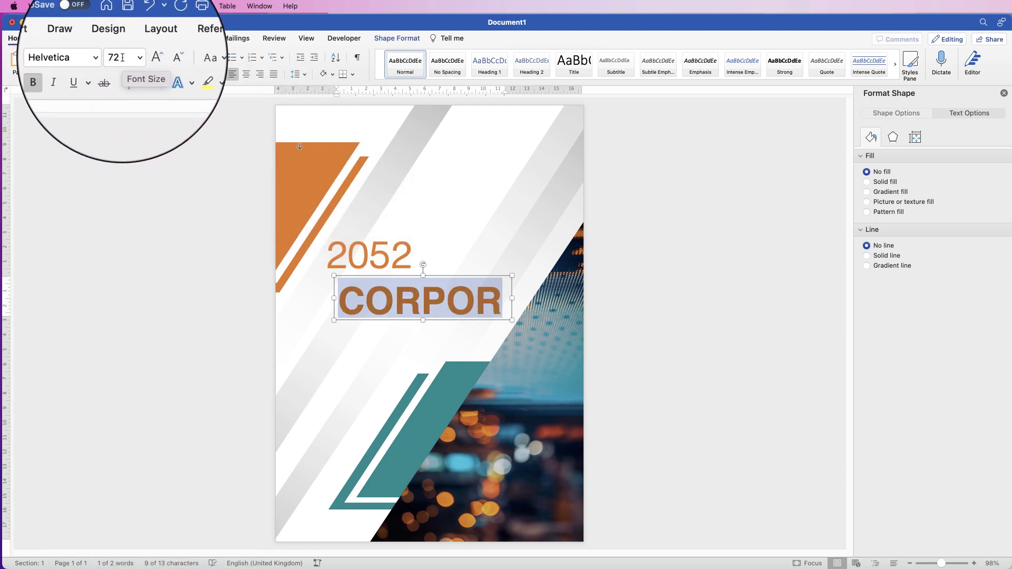
click(122, 58)
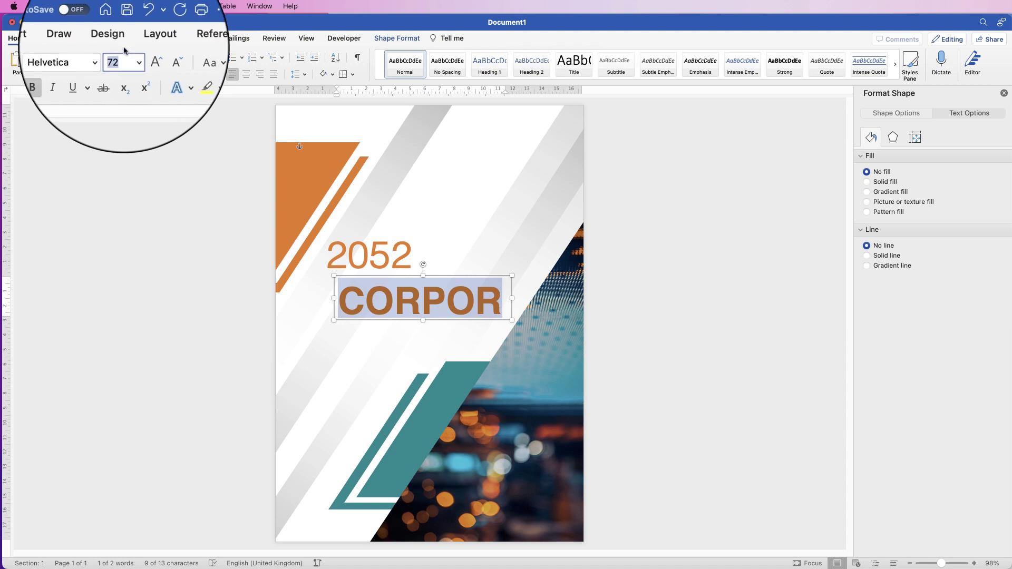
text(60)
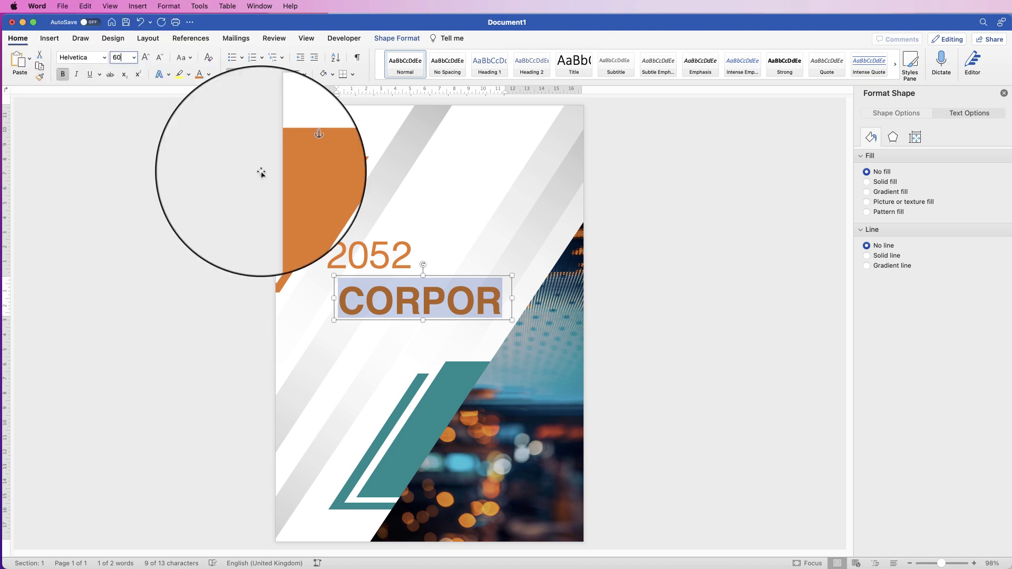
key(Return)
Step: Widen the CORPORATE text box to fit the word on one line and move it up close beneath 2052
drag(512, 298, 544, 298)
drag(438, 320, 422, 309)
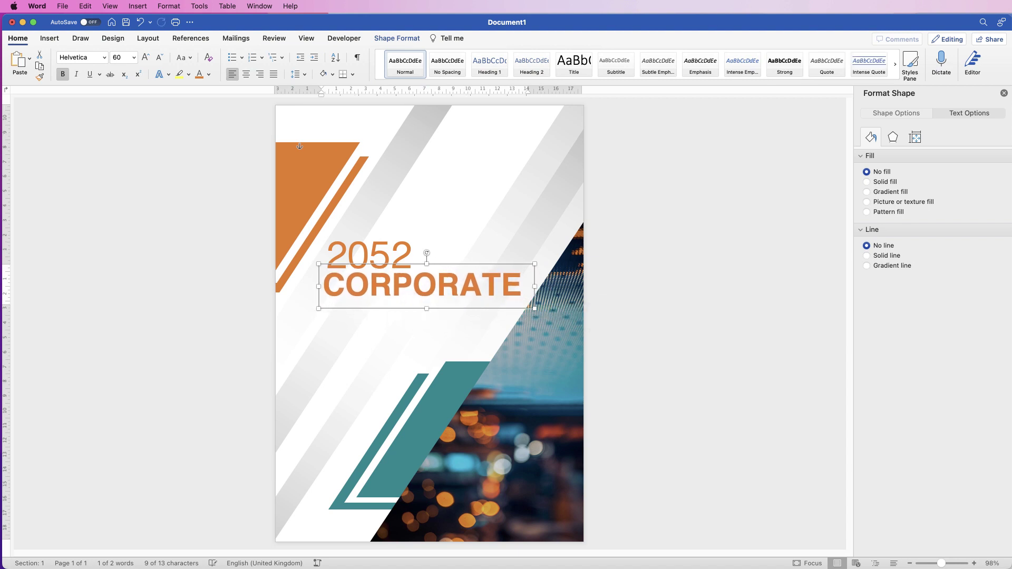
Step: Duplicate the 2052 text box directly below CORPORATE and replace the copy's text with DESIGN
click(369, 256)
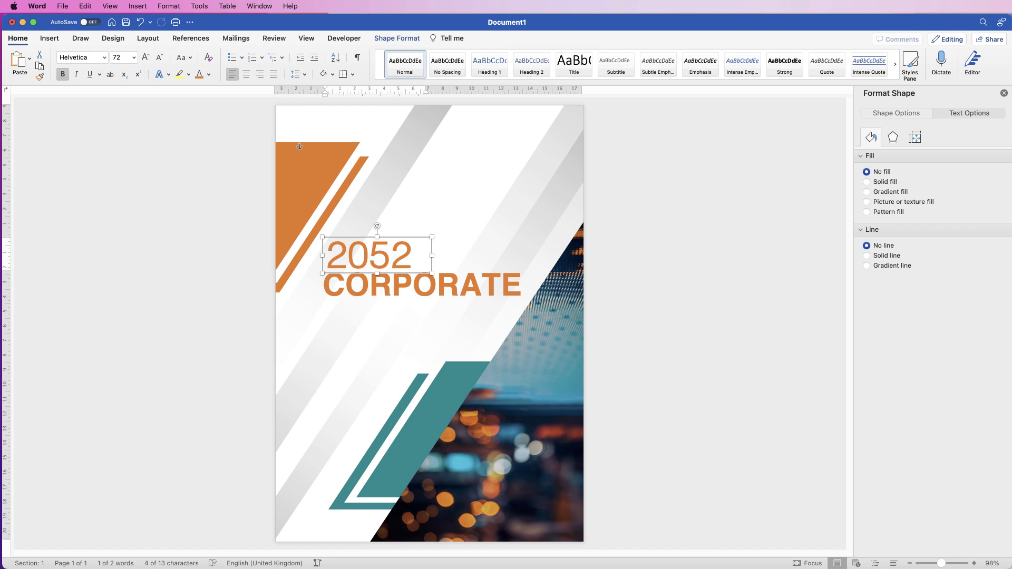
drag(377, 254, 376, 317)
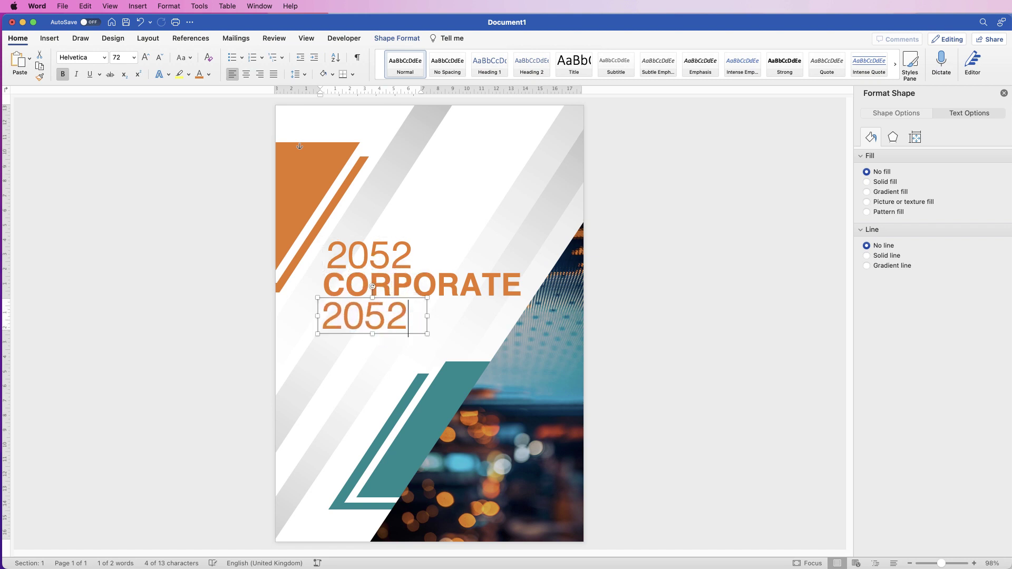
double_click(376, 317)
text(DESIGN)
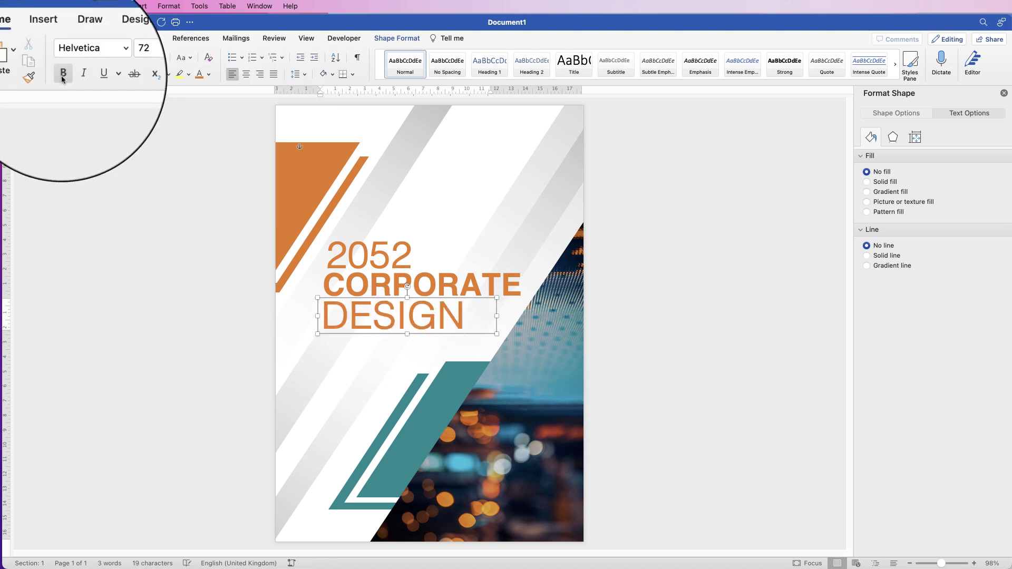
Step: Change the DESIGN text to a lighter Helvetica weight at 60 pt and fit its box to the word
drag(463, 316, 323, 316)
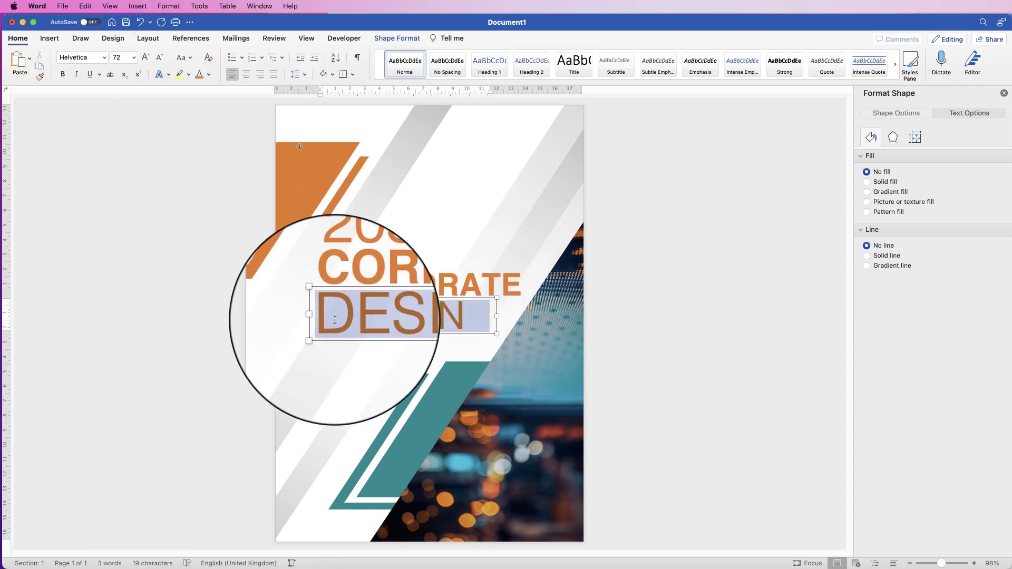
click(135, 59)
click(134, 59)
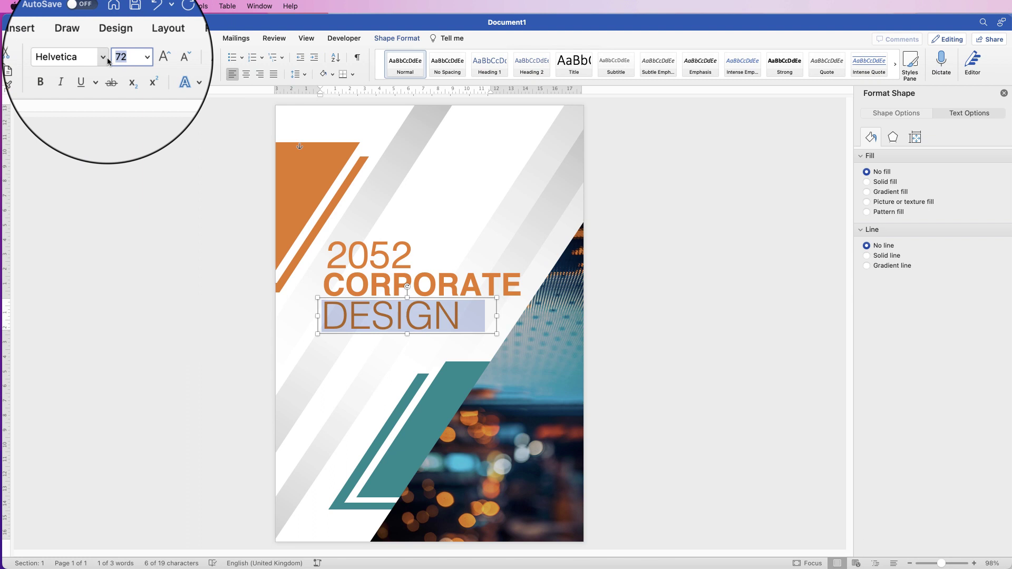
text(60)
key(Return)
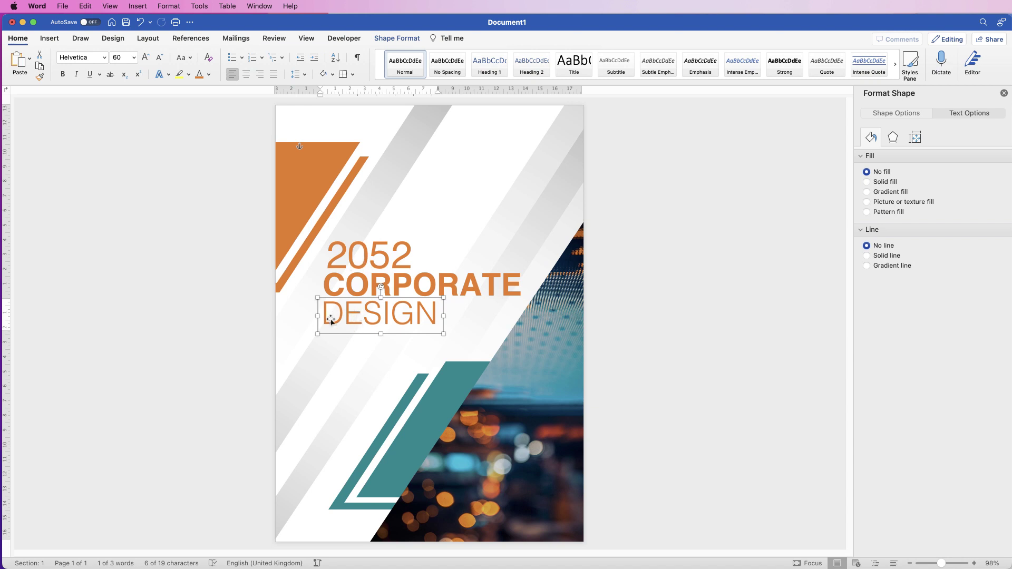
Step: Distribute the 2052, CORPORATE and DESIGN text boxes vertically and align them to the left
shift+click(351, 286)
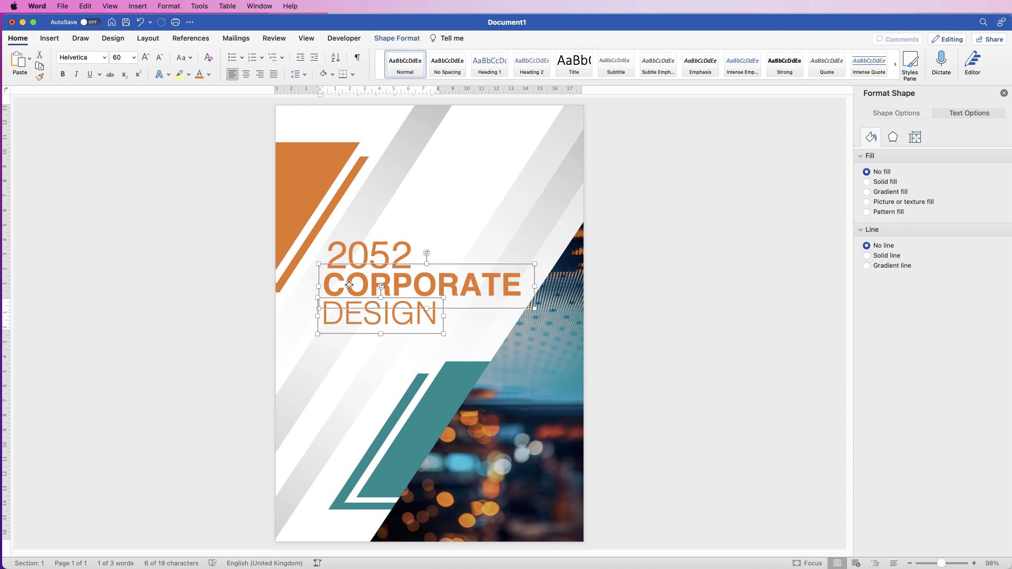
shift+click(345, 256)
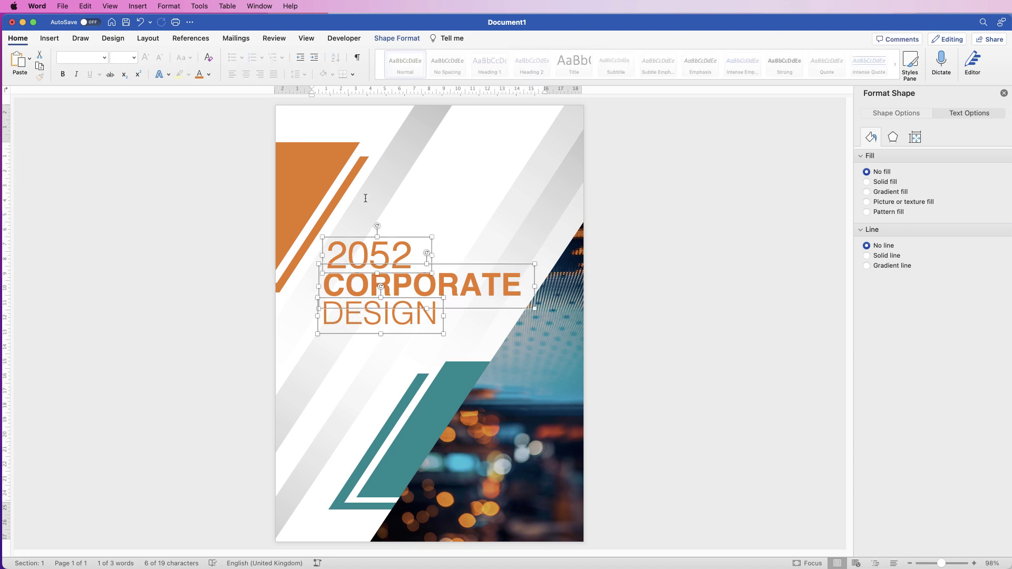
click(397, 38)
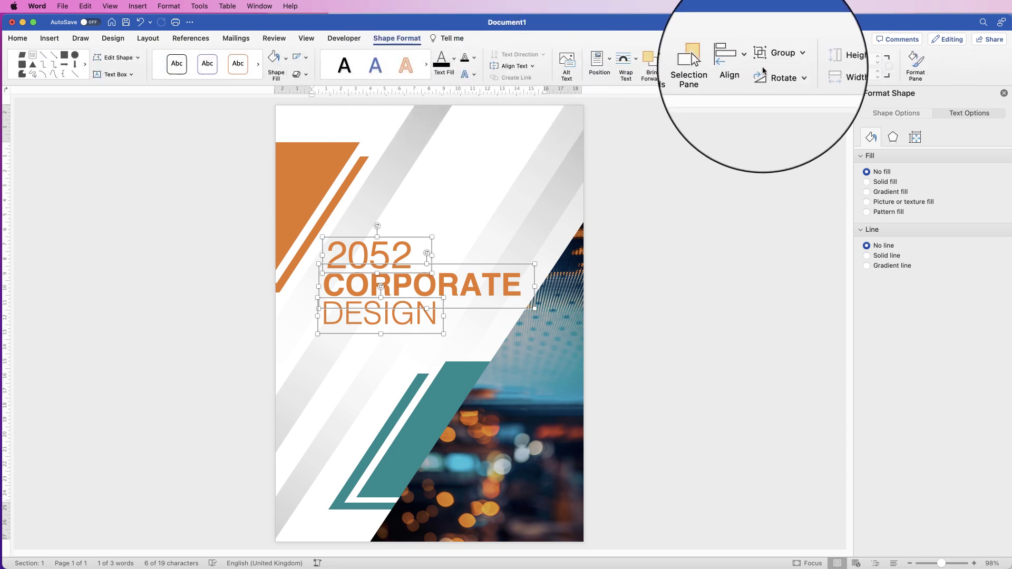
click(751, 63)
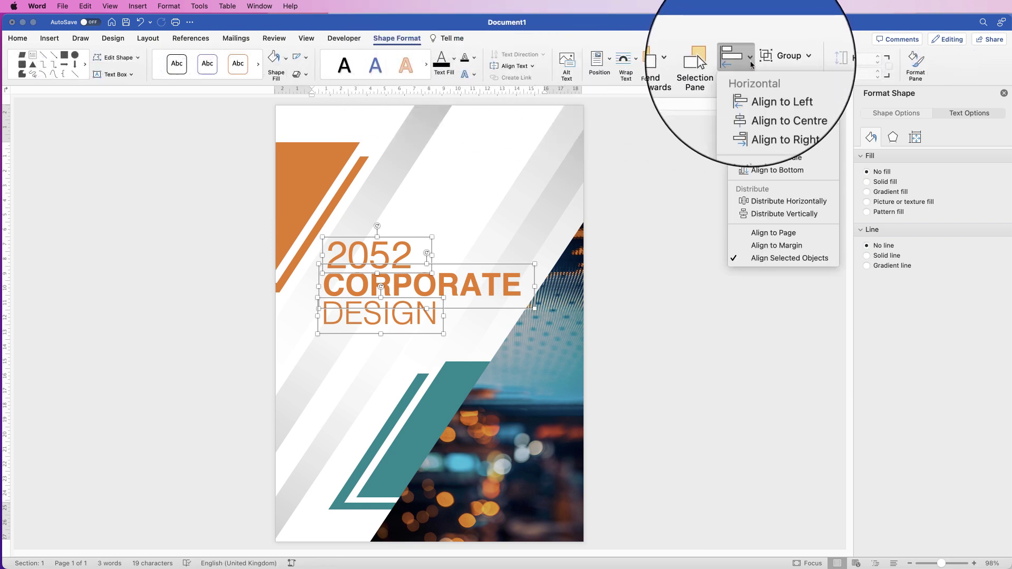
click(755, 216)
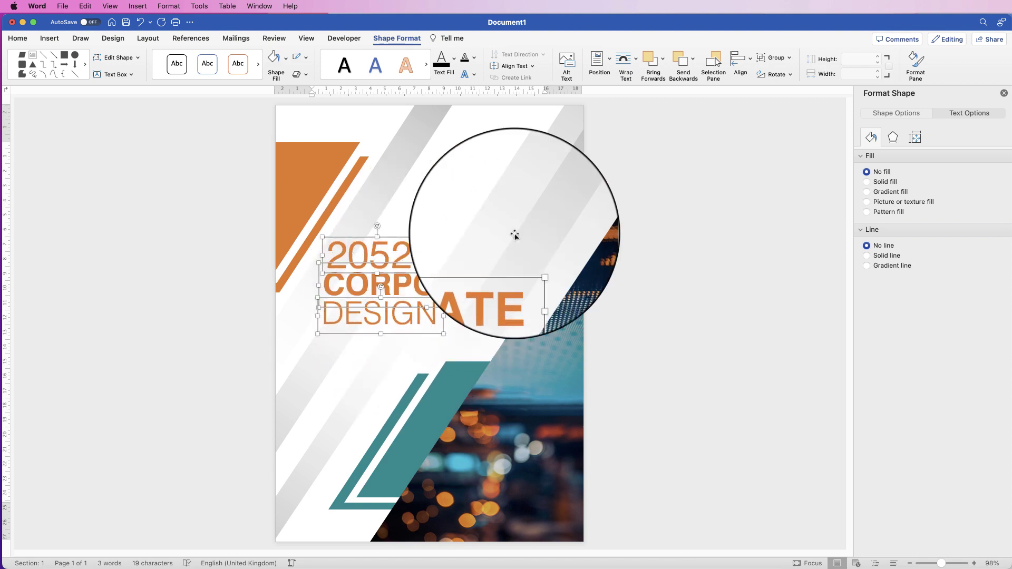
click(740, 62)
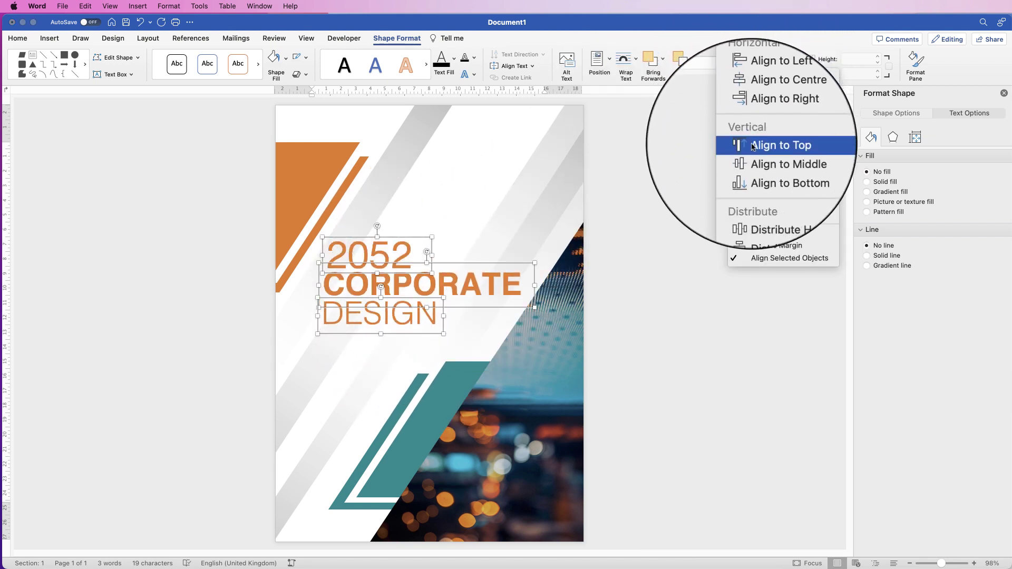
click(754, 93)
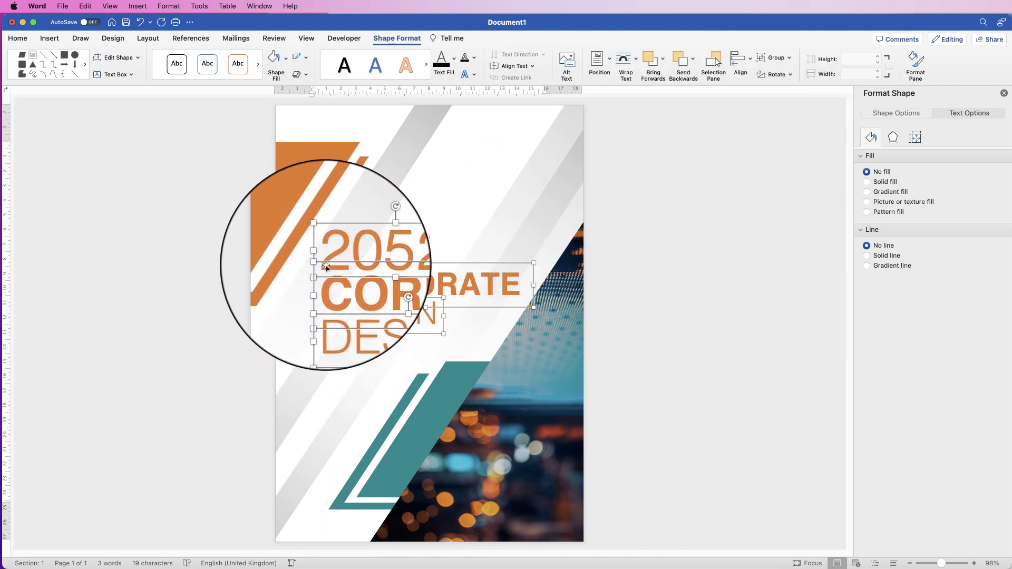
Step: Shift the three title text boxes slightly up and to the right as a temporary group
click(789, 58)
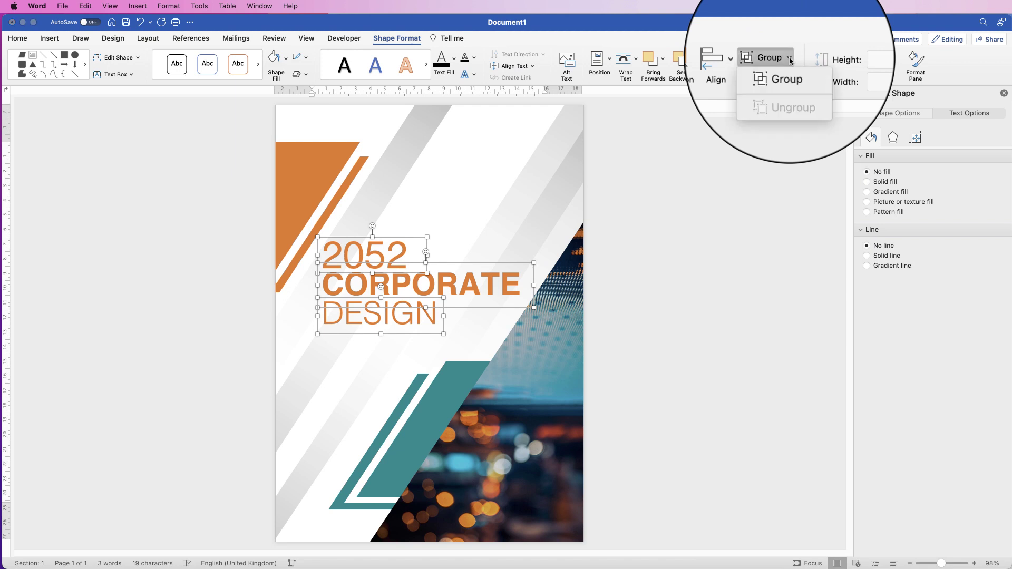
click(780, 79)
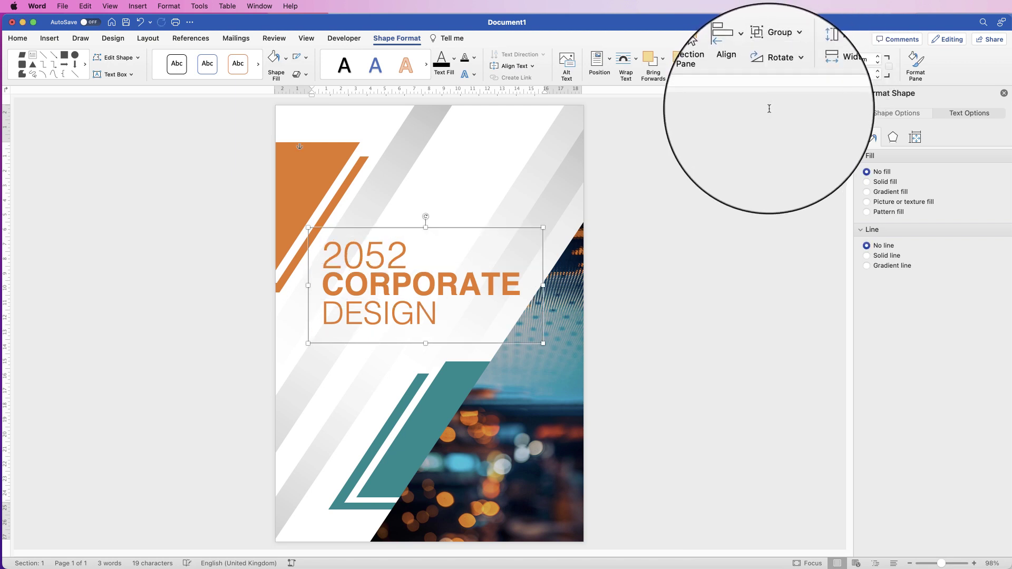
mouse_move(362, 289)
mouse_down()
mouse_move(362, 300)
mouse_move(412, 279)
mouse_move(362, 301)
mouse_move(378, 298)
mouse_move(364, 282)
mouse_up()
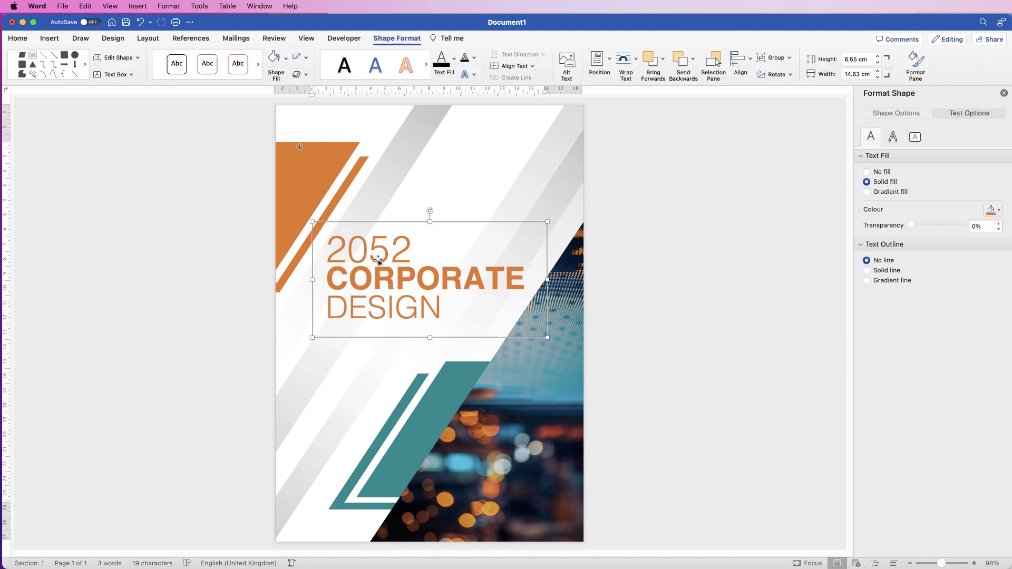
click(787, 59)
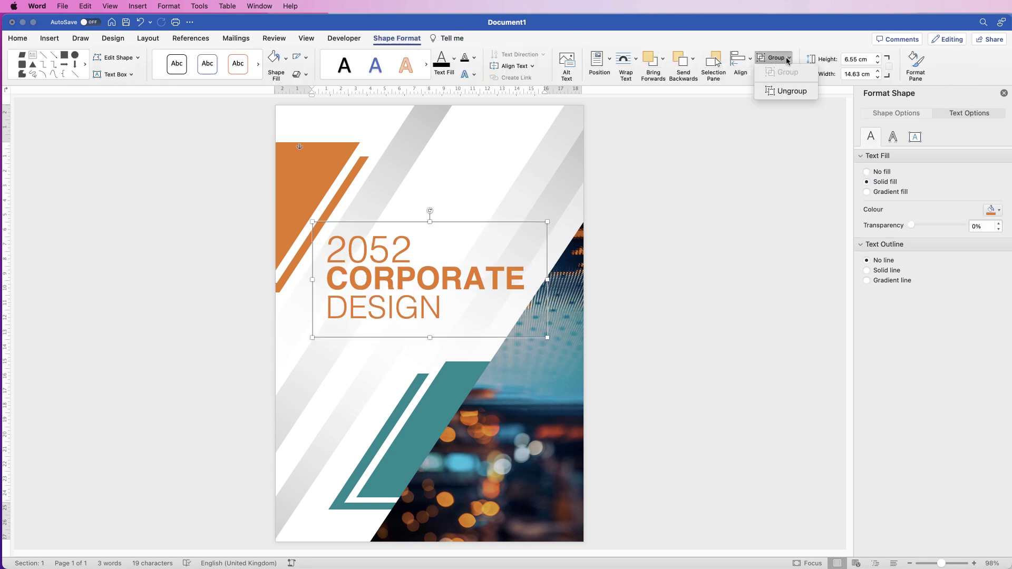
click(785, 91)
Step: Duplicate the 2052 text box into the page's upper-right corner and widen the copy to 11.49 cm
click(369, 252)
click(469, 225)
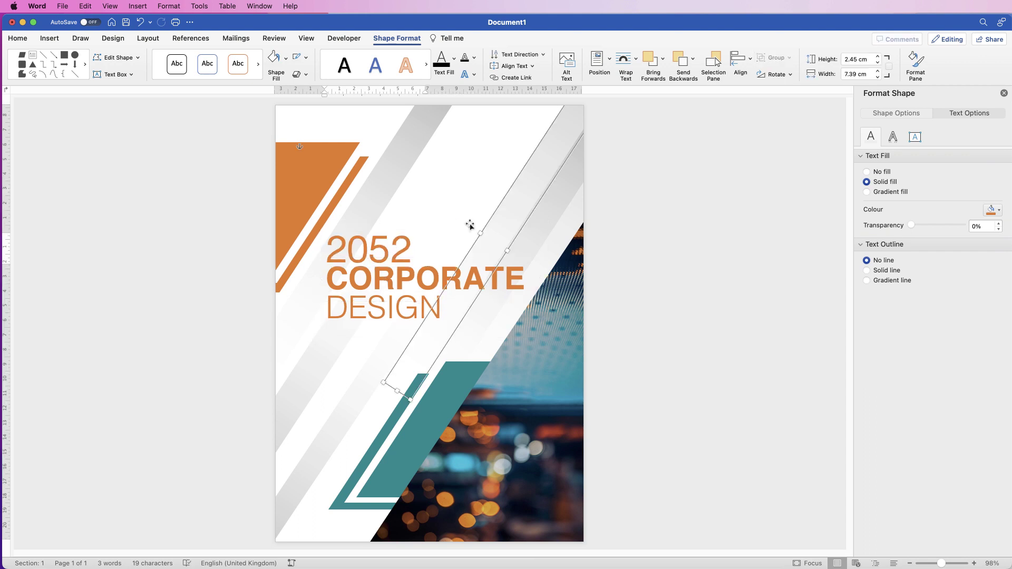
click(390, 254)
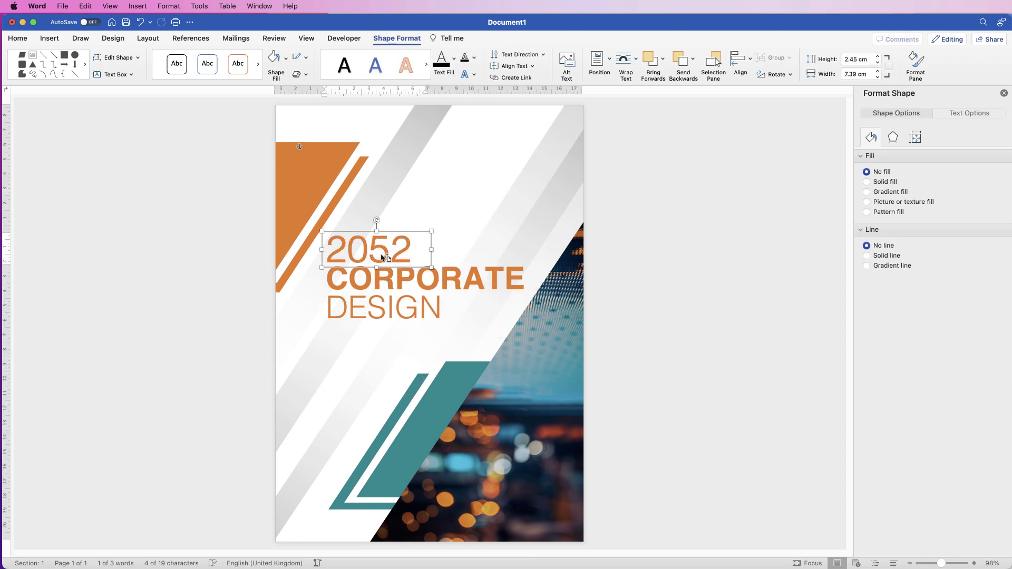
drag(383, 258, 527, 157)
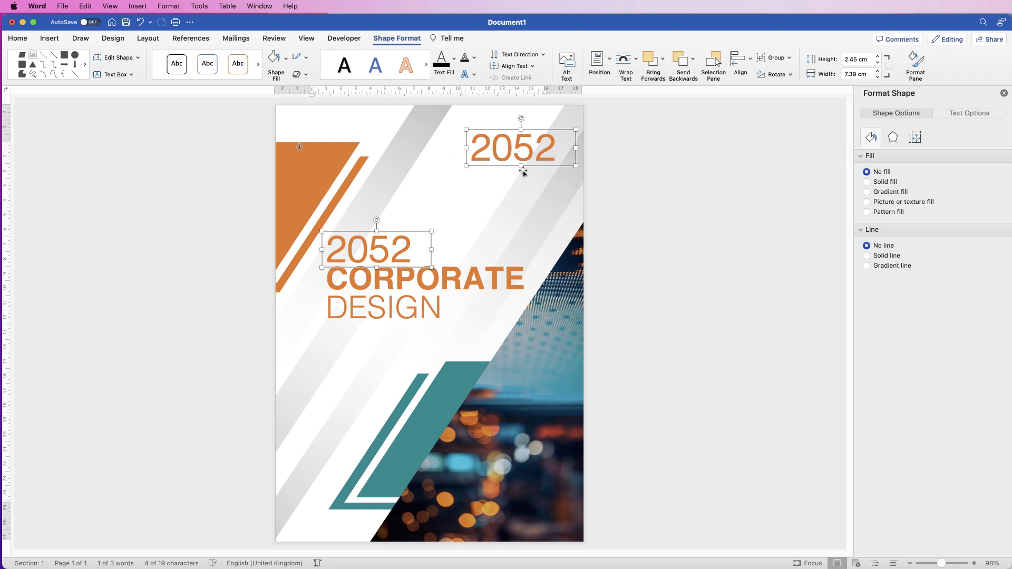
drag(466, 148, 406, 148)
Step: Replace the upper-right 2052 text with HEADLINE and BUSINESS NAME on two lines at 22 pt
click(496, 148)
double_click(478, 150)
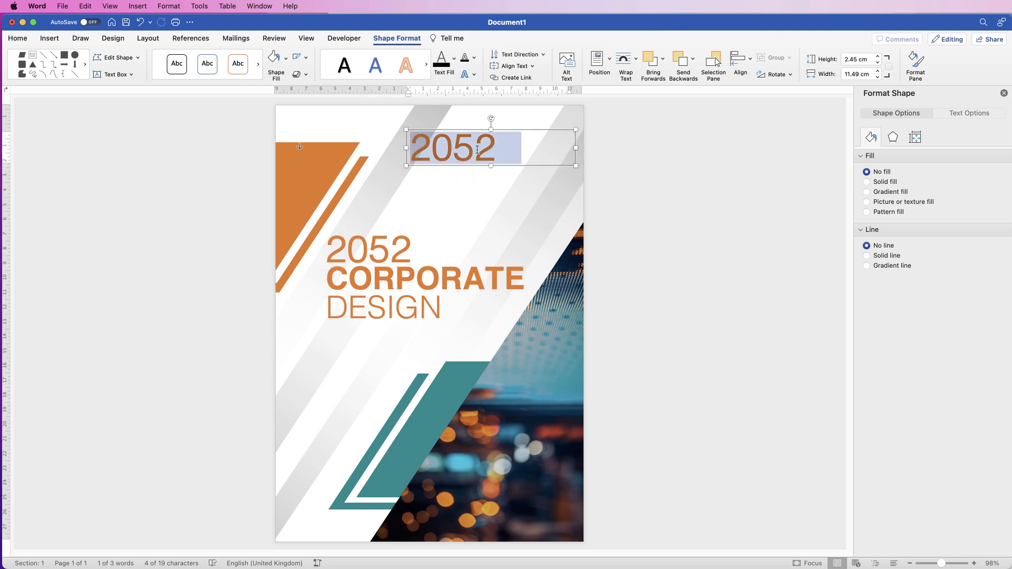
key(super+v)
key(super+a)
click(21, 39)
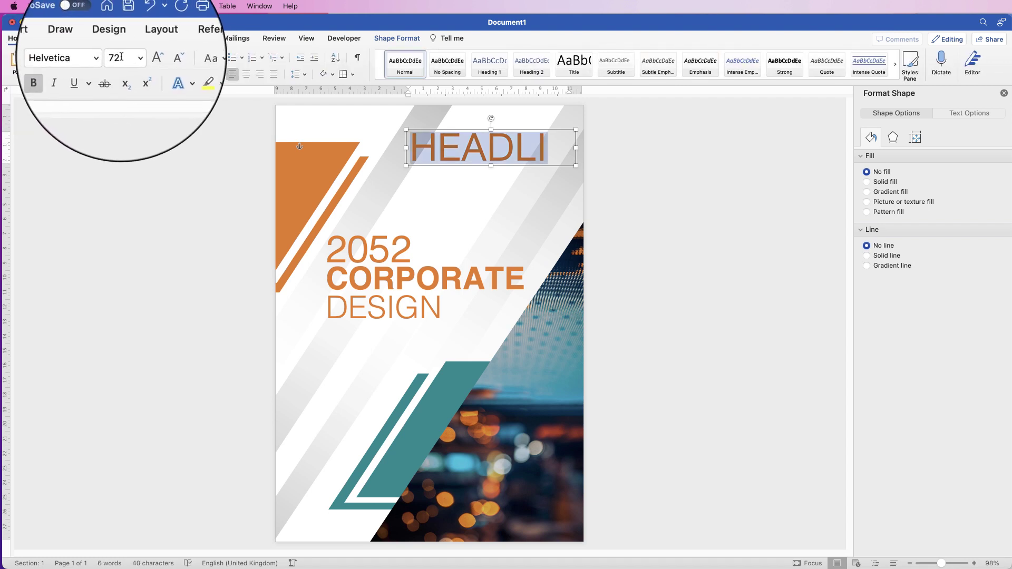
click(112, 58)
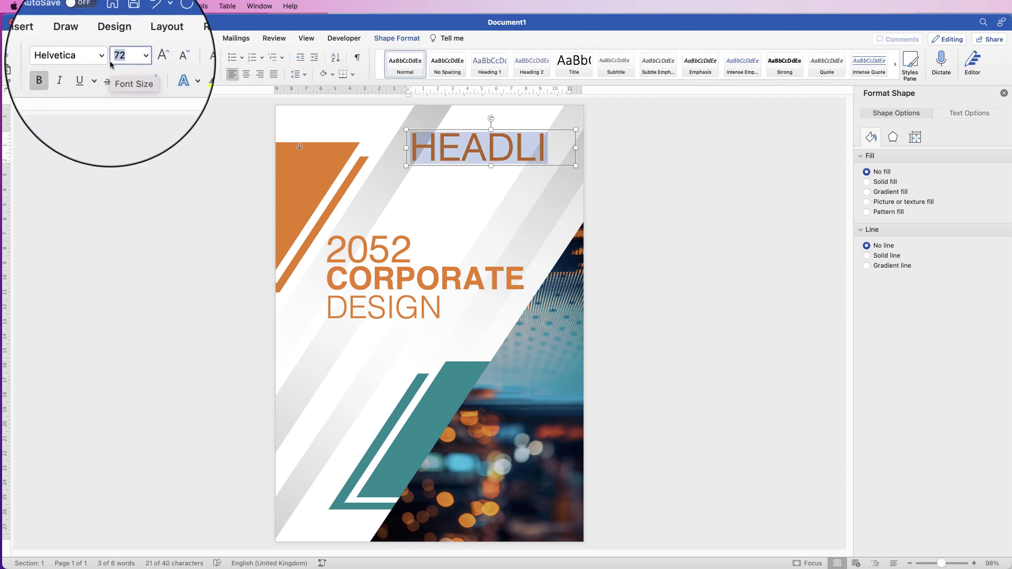
text(22)
key(Return)
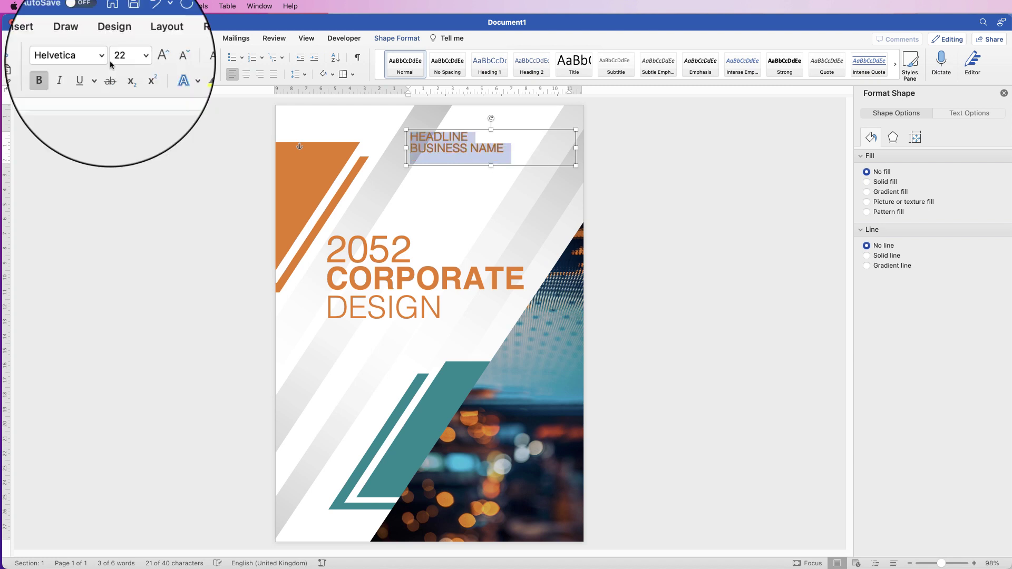
Step: Right-align the HEADLINE BUSINESS NAME text and make it bold Helvetica
click(260, 76)
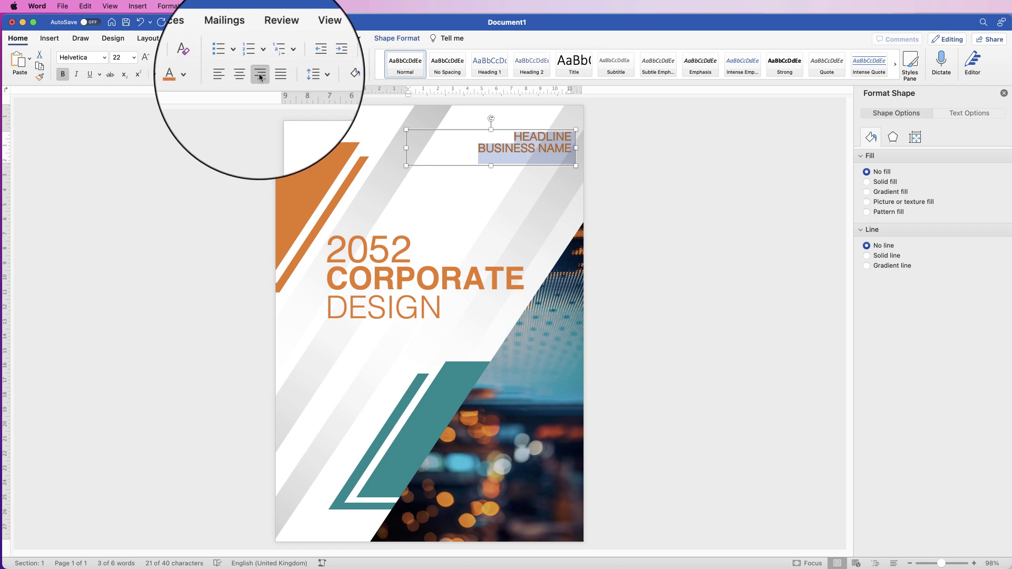
click(62, 78)
click(62, 78)
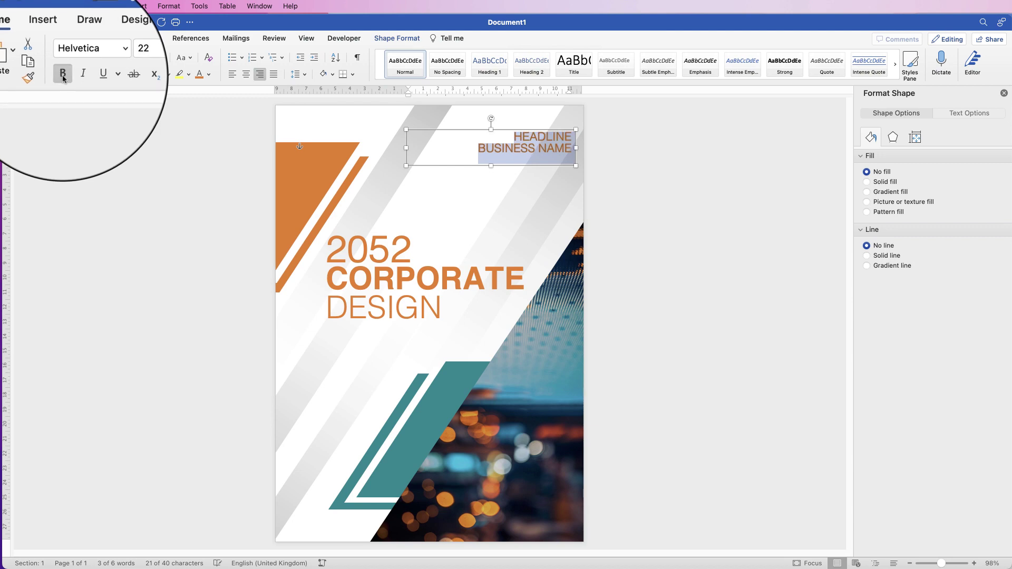
click(63, 79)
click(103, 57)
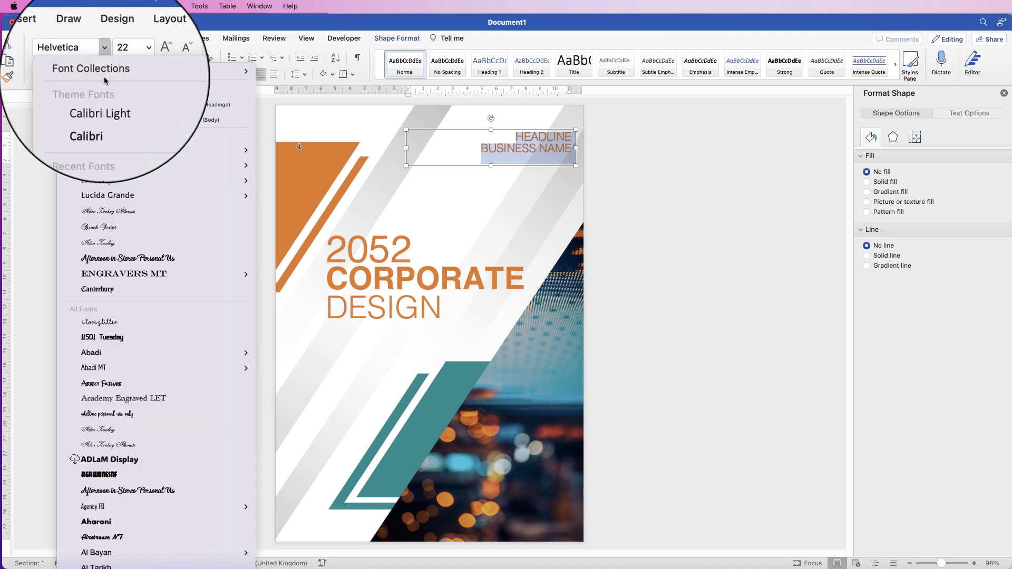
mouse_move(111, 153)
click(361, 150)
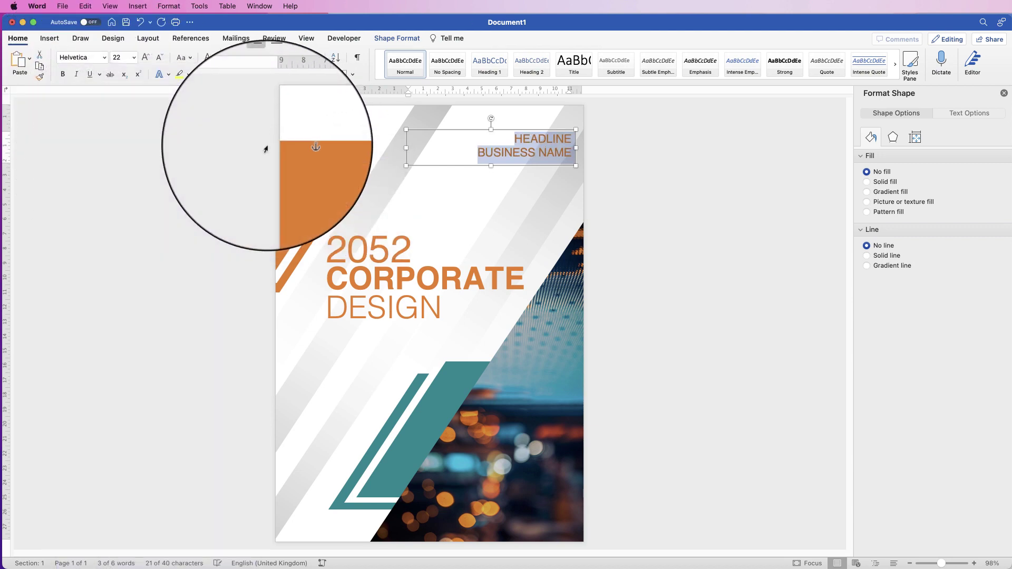
click(62, 78)
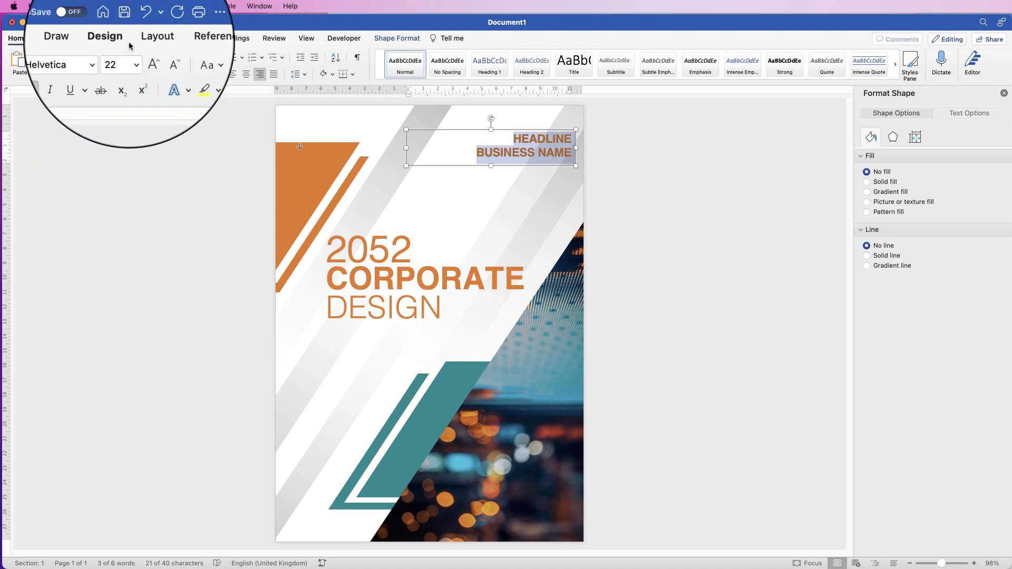
Step: Expand the character spacing of the HEADLINE BUSINESS NAME text by 5
right_click(516, 153)
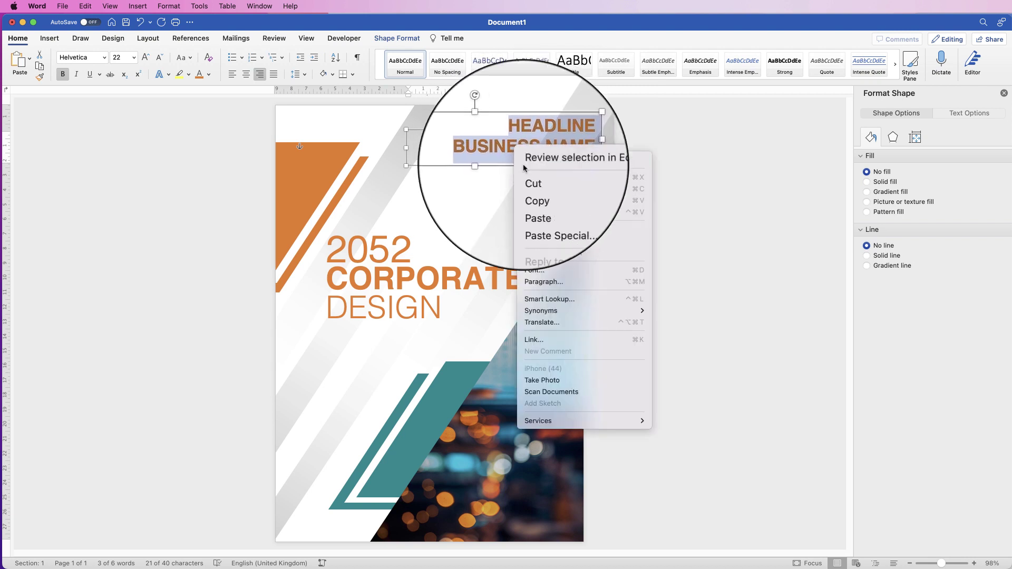
click(538, 271)
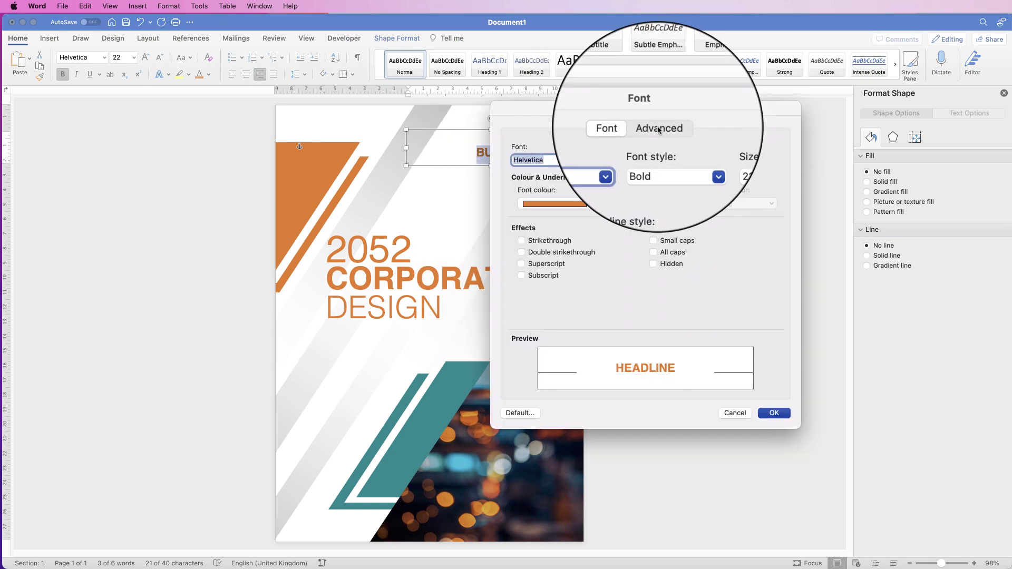
click(657, 129)
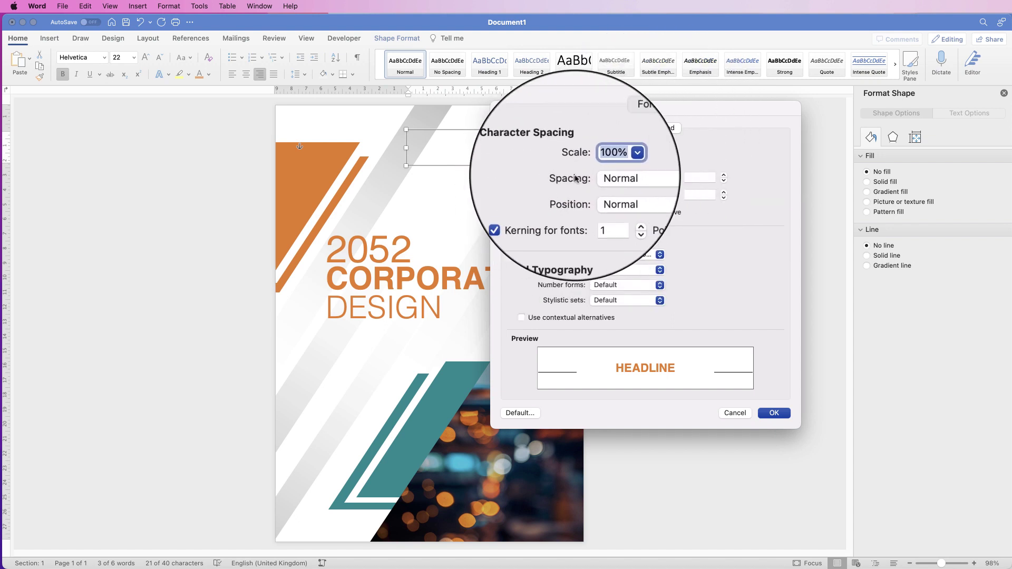
click(692, 178)
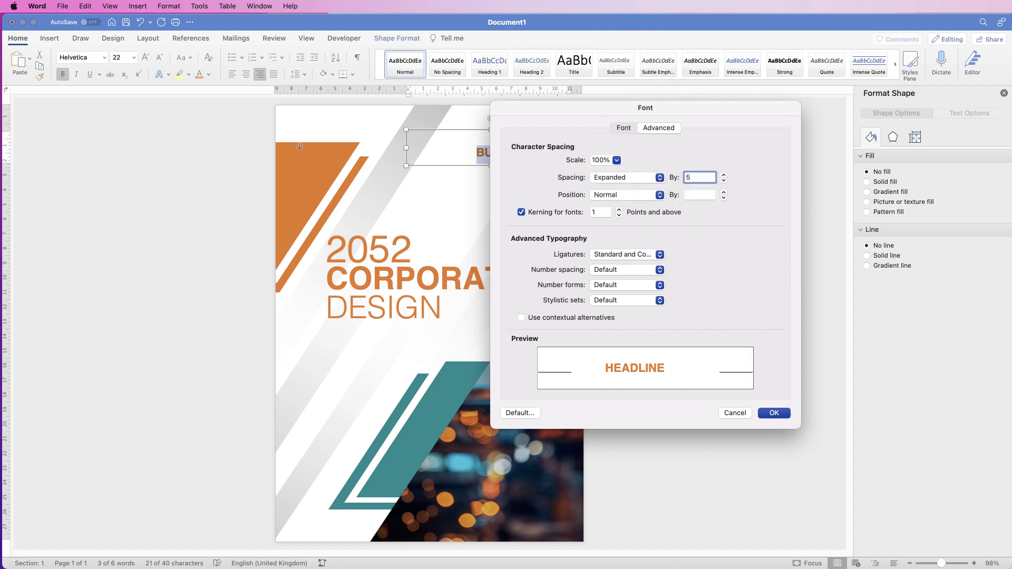
text(5)
key(Return)
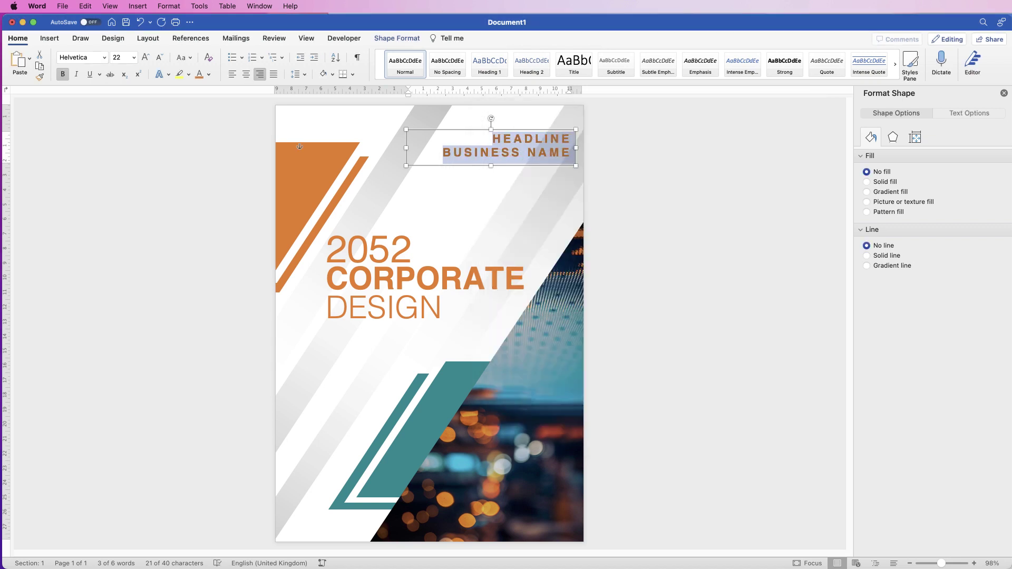
Step: Recolour the HEADLINE BUSINESS NAME text with the dark blue from the recent colours
key(Escape)
click(209, 74)
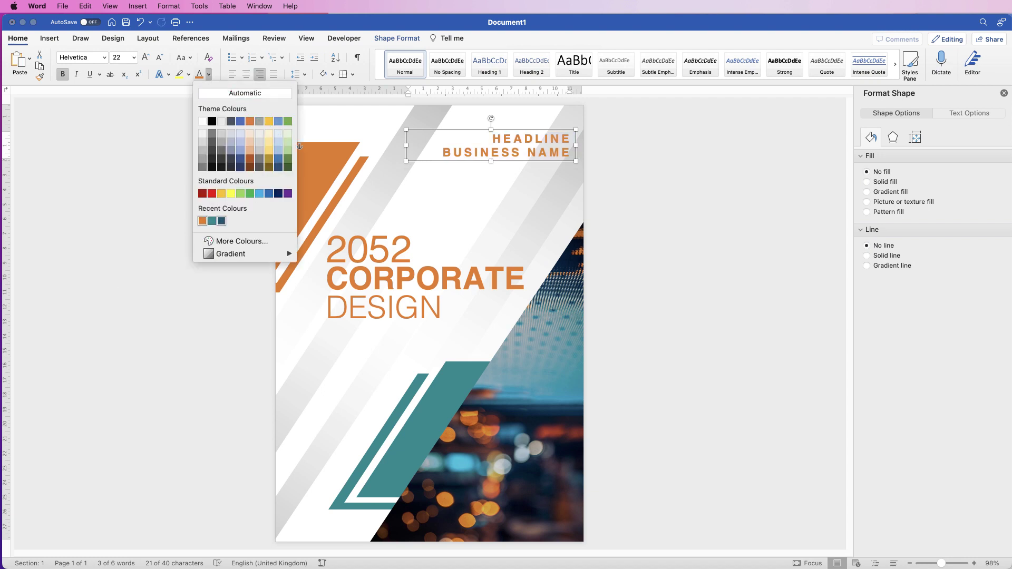
click(221, 221)
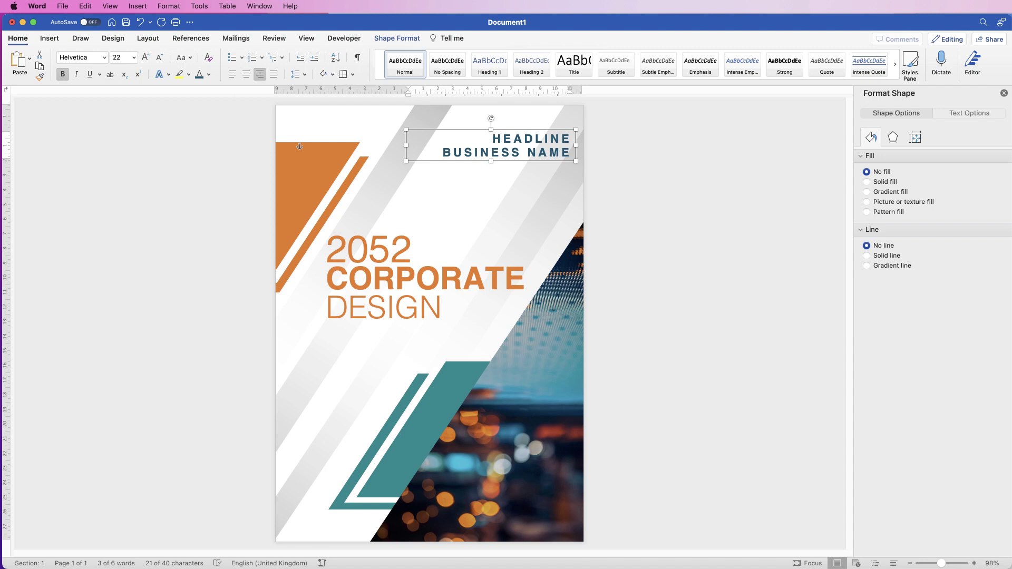
Step: Duplicate the HEADLINE BUSINESS NAME text box just below the original and replace the copy's text with Space Here
click(538, 153)
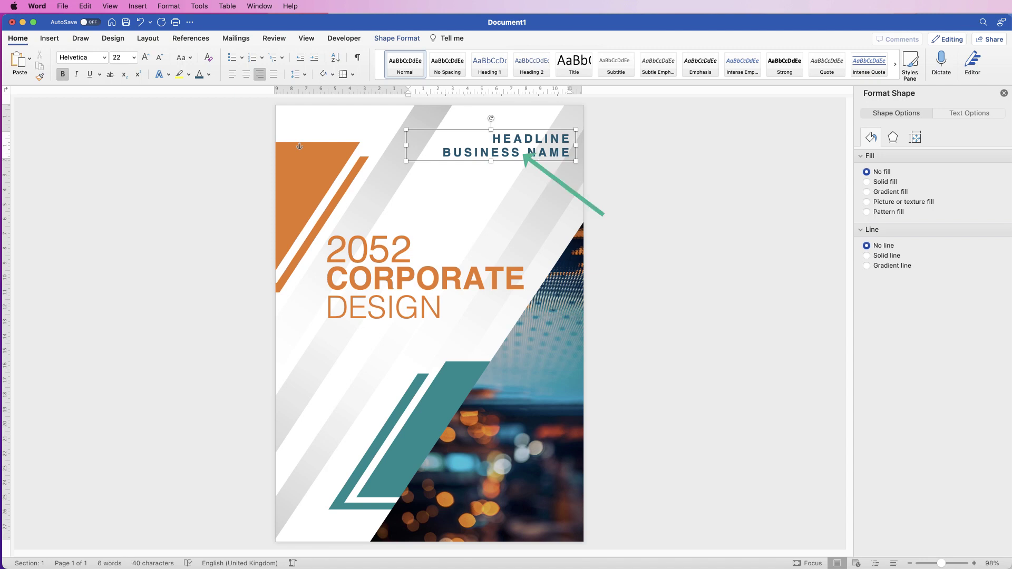
drag(524, 154, 488, 182)
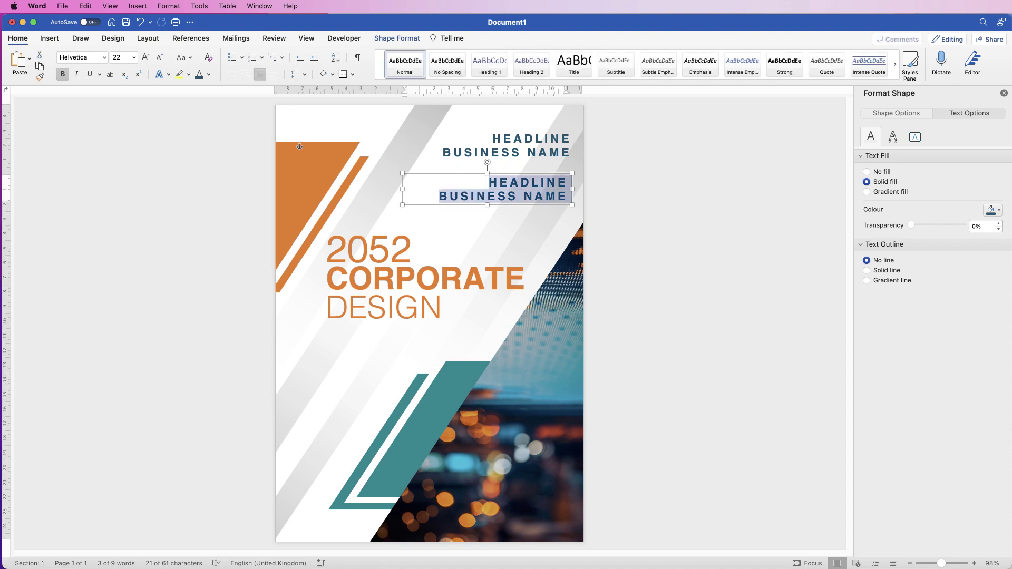
key(BackSpace)
text(Space H)
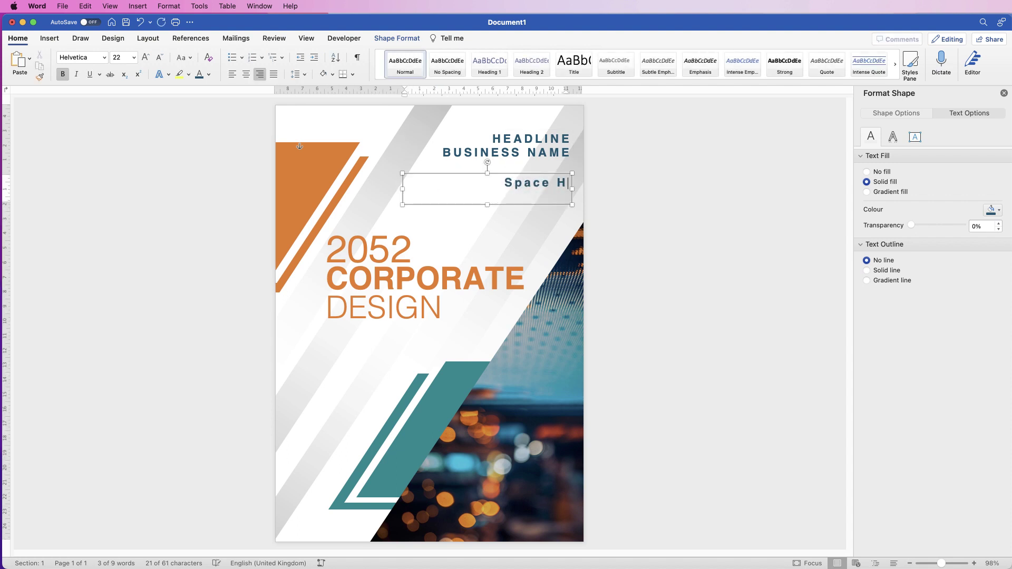
text(ere)
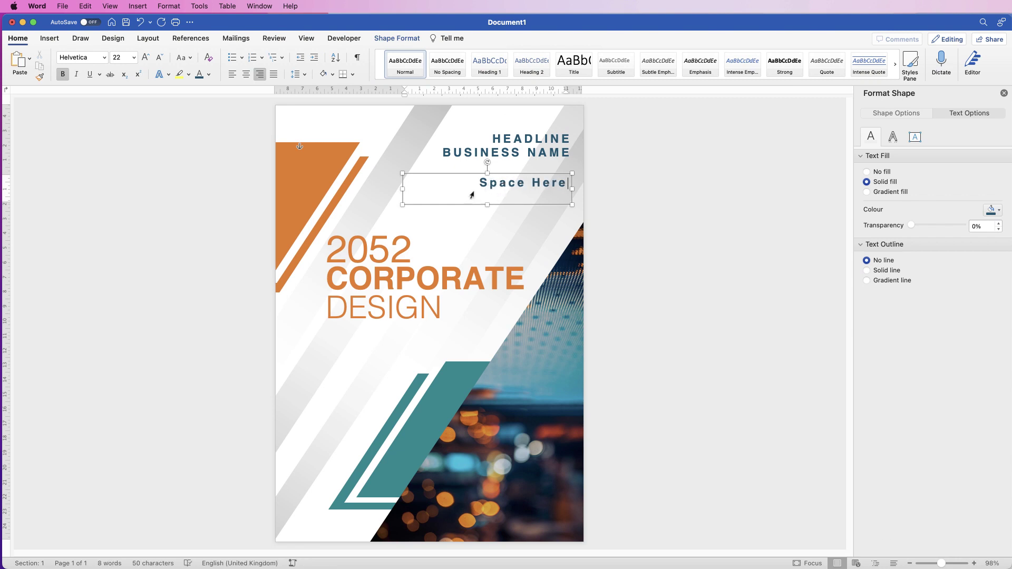
Step: Set the Space Here text to 14 pt and colour it with the recently used teal
drag(499, 184, 546, 186)
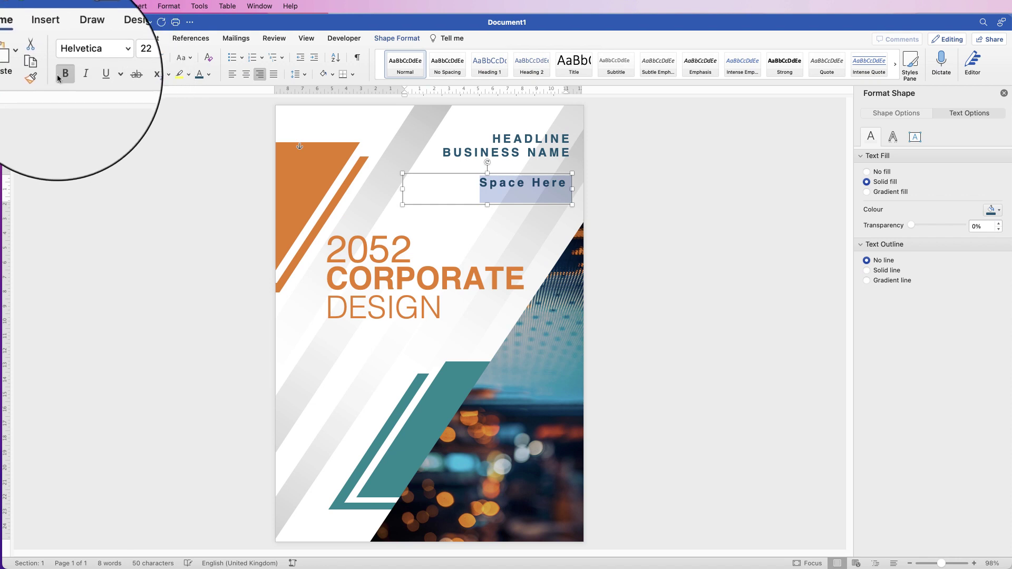
click(122, 56)
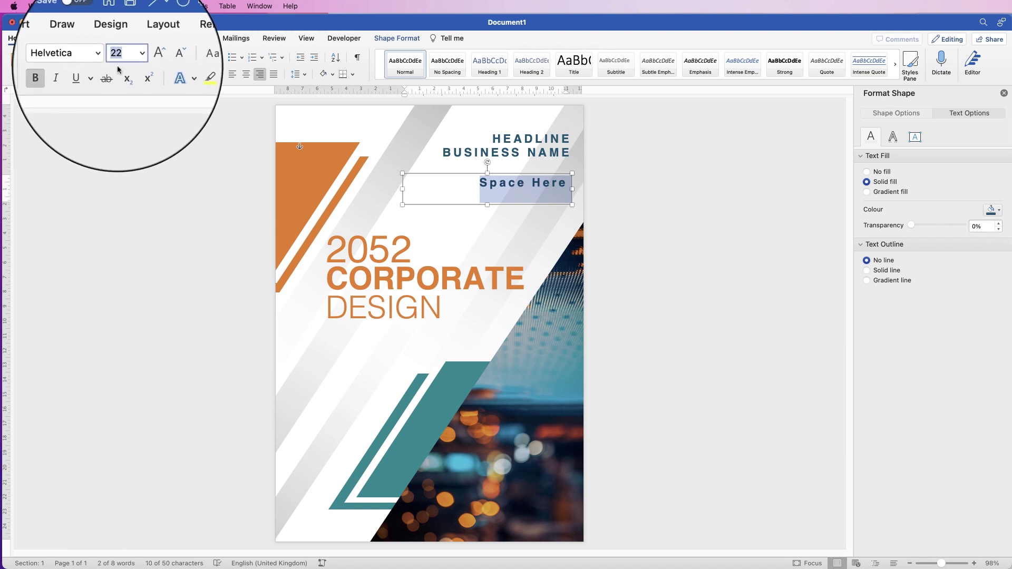
text(14)
key(Return)
click(209, 74)
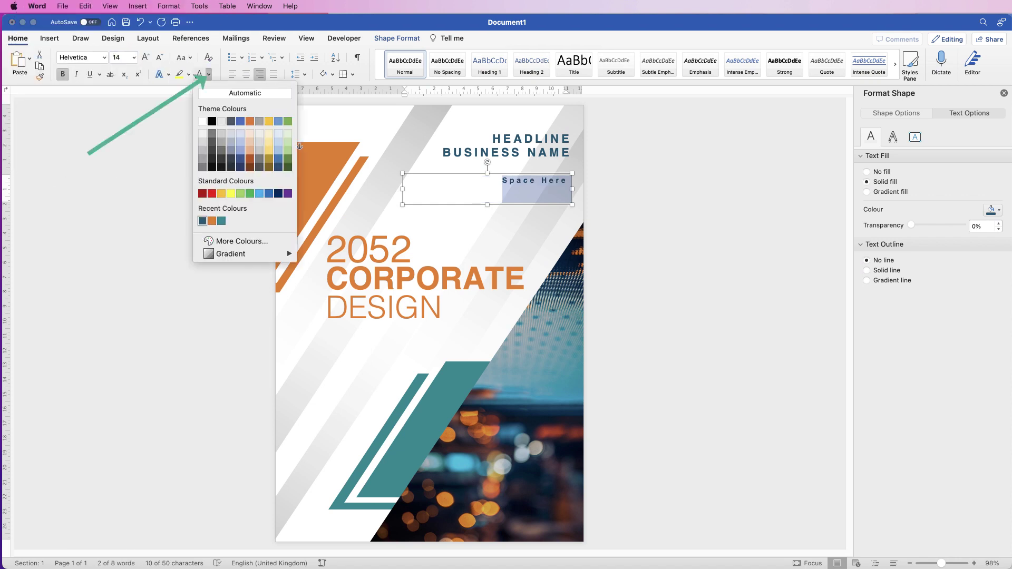
click(221, 220)
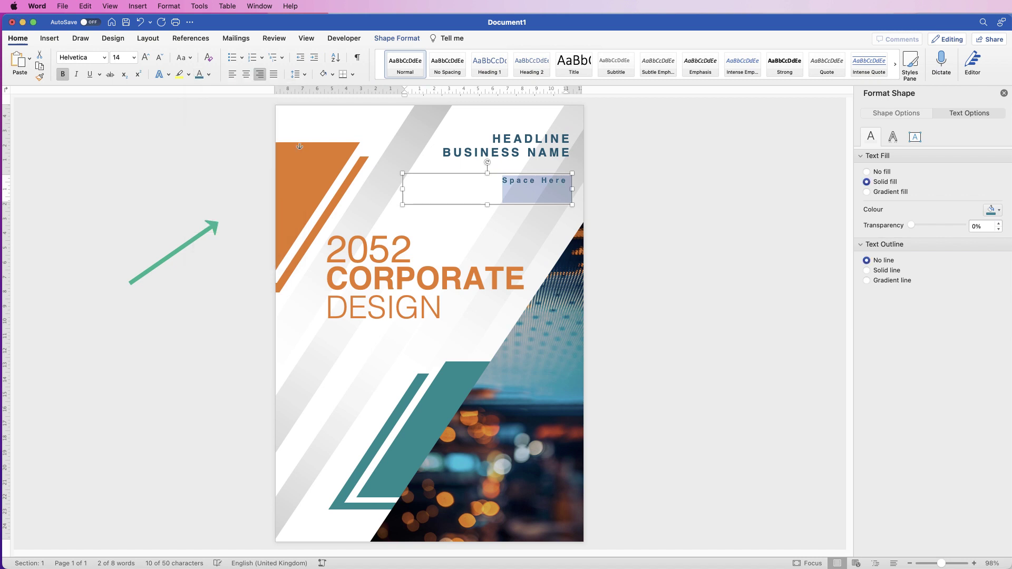
Step: Shrink the Space Here text box around its text and place it directly beneath BUSINESS NAME, aligned to its right edge
drag(403, 205, 493, 189)
drag(558, 187, 563, 174)
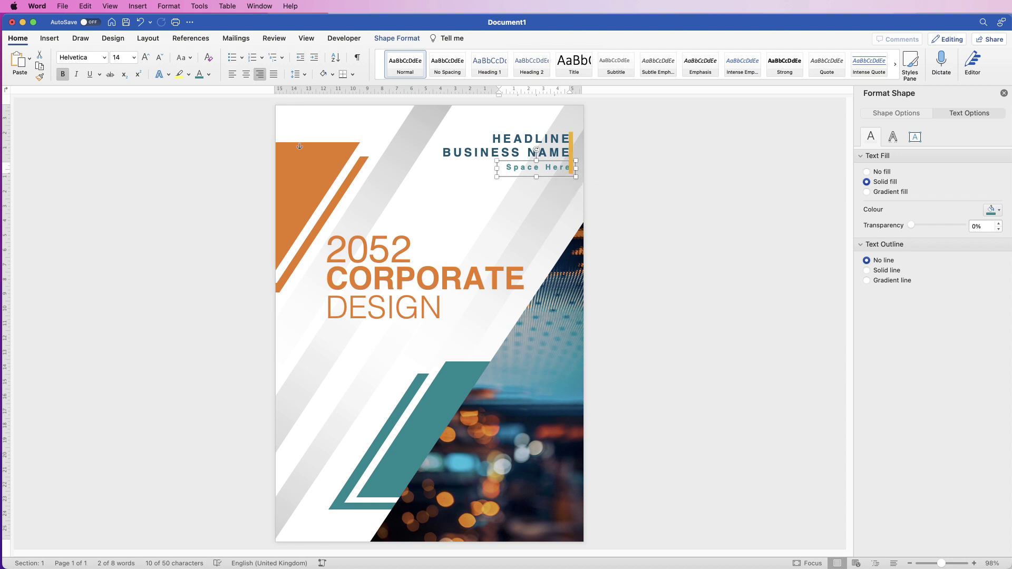
click(312, 146)
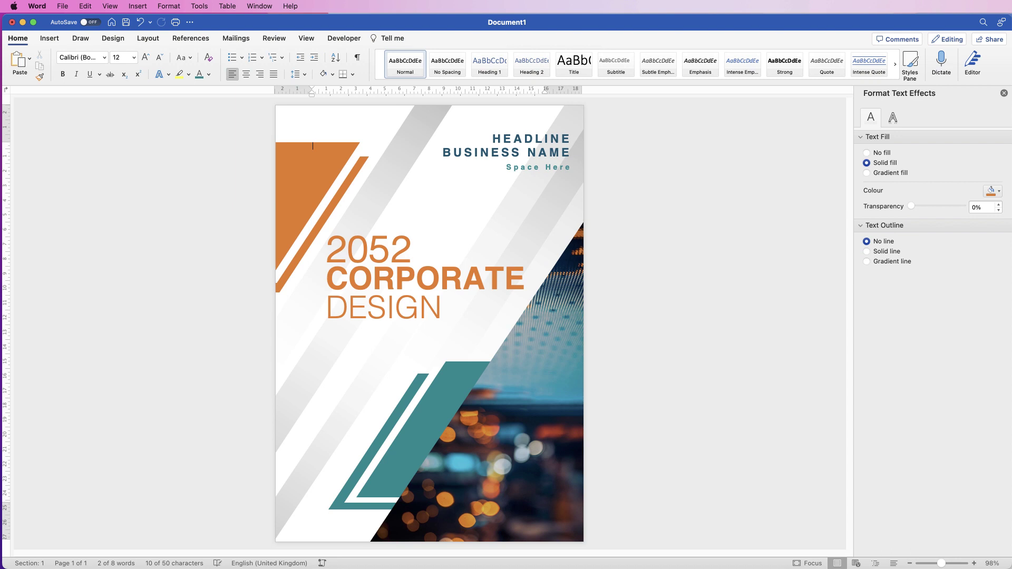
Step: Duplicate the DESIGN text box below, enlarge the copy and replace its text with the "Video provides a powerful way" paragraph at 11 pt in dark blue
click(385, 292)
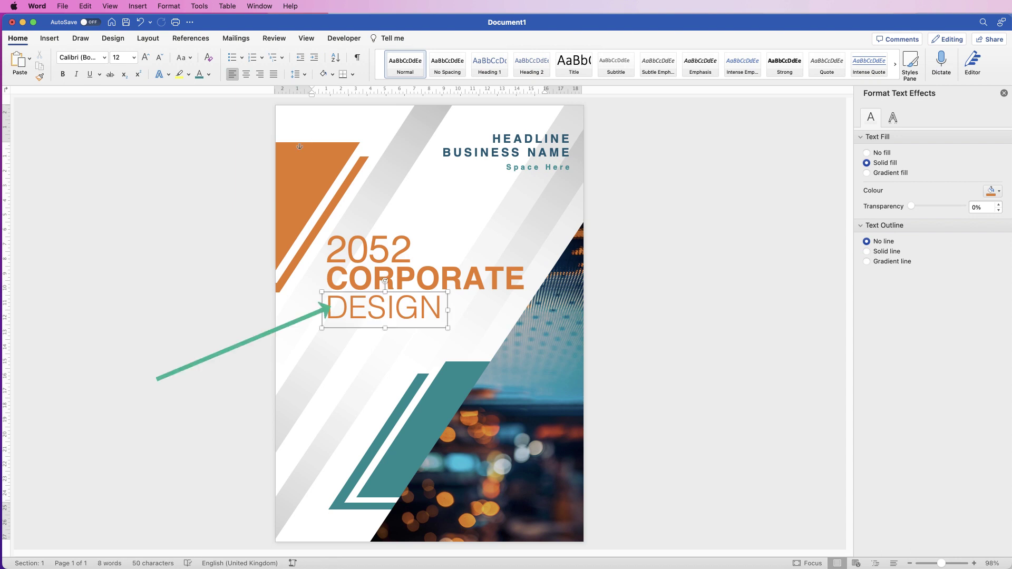
drag(382, 311, 379, 356)
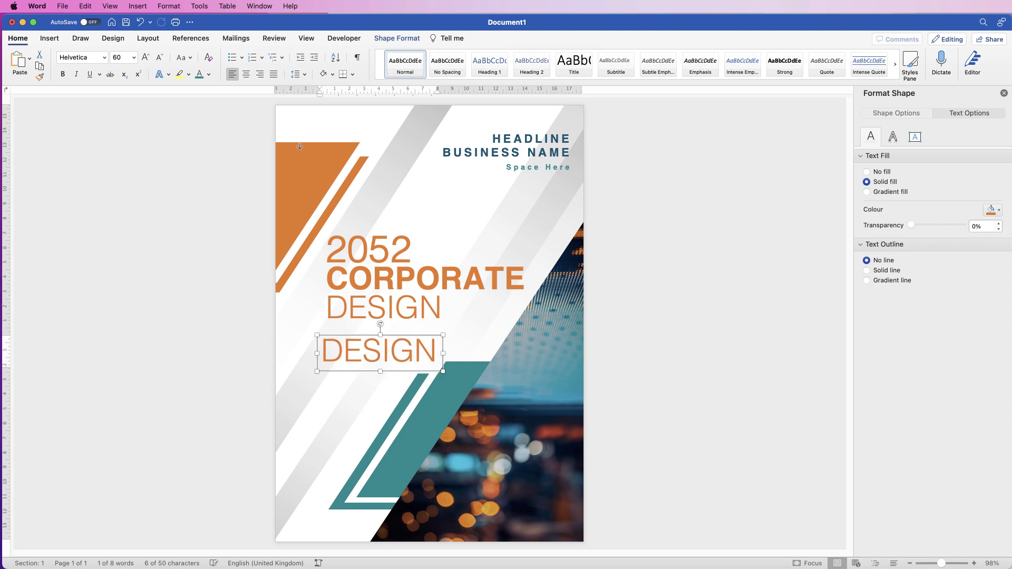
key(super+a)
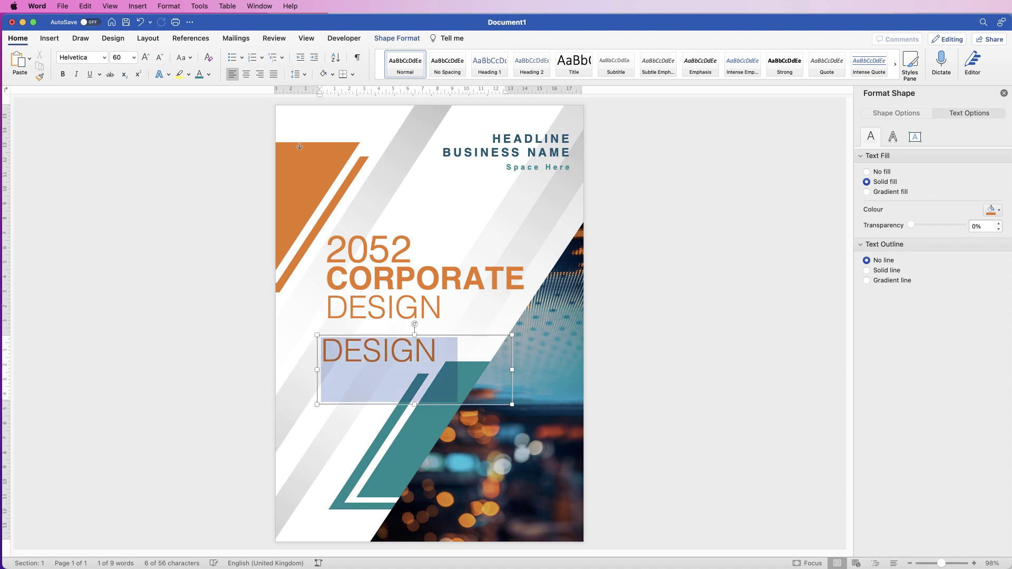
key(BackSpace)
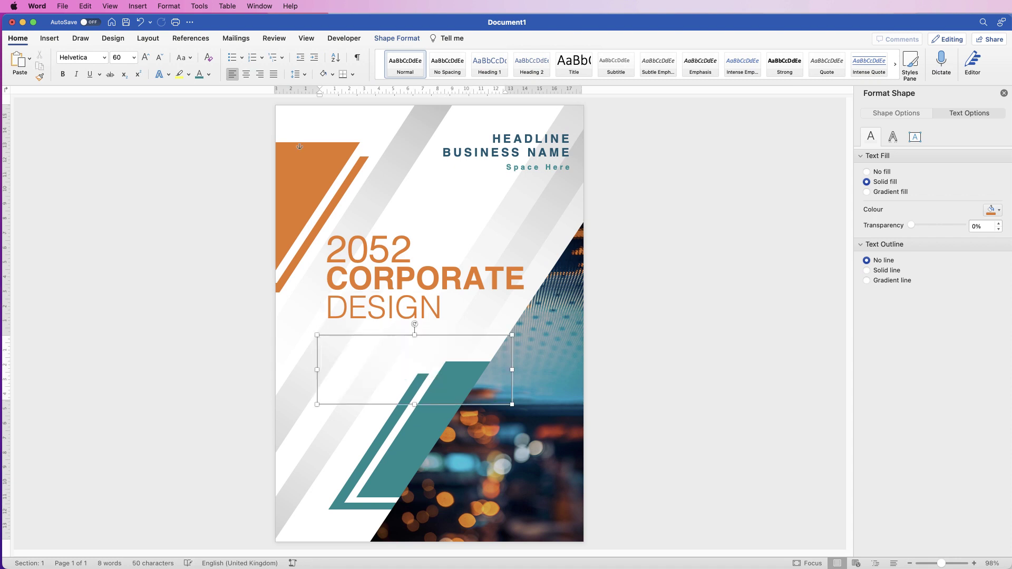
text(Video provides a powerful way to help you prove your point. When you click Online Video, you can paste in the embed code for the video you want to add.)
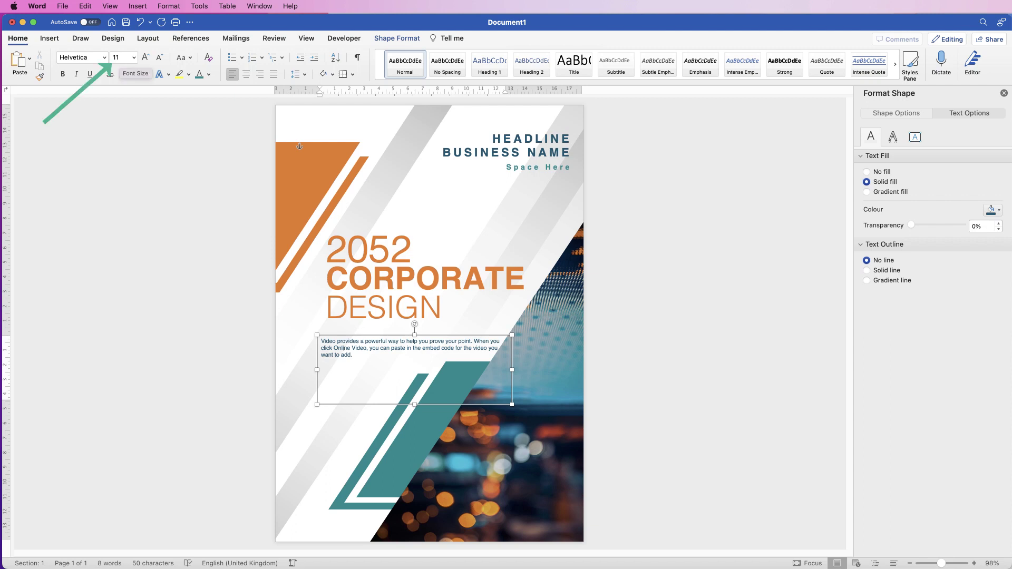
click(209, 75)
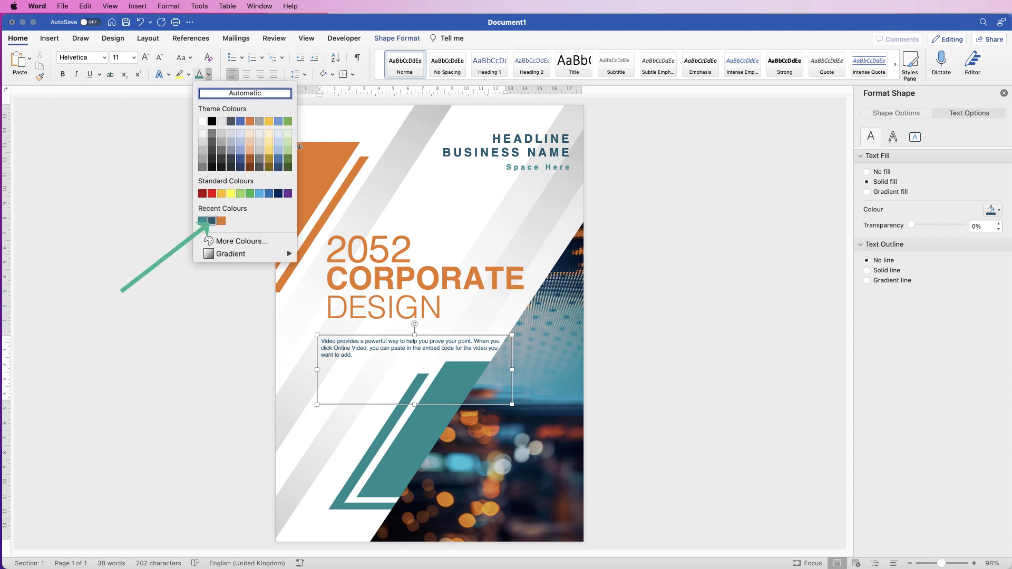
click(344, 348)
Step: Narrow the paragraph's text box to about the width of DESIGN and place it directly beneath that word, left edges aligned
drag(512, 405, 447, 373)
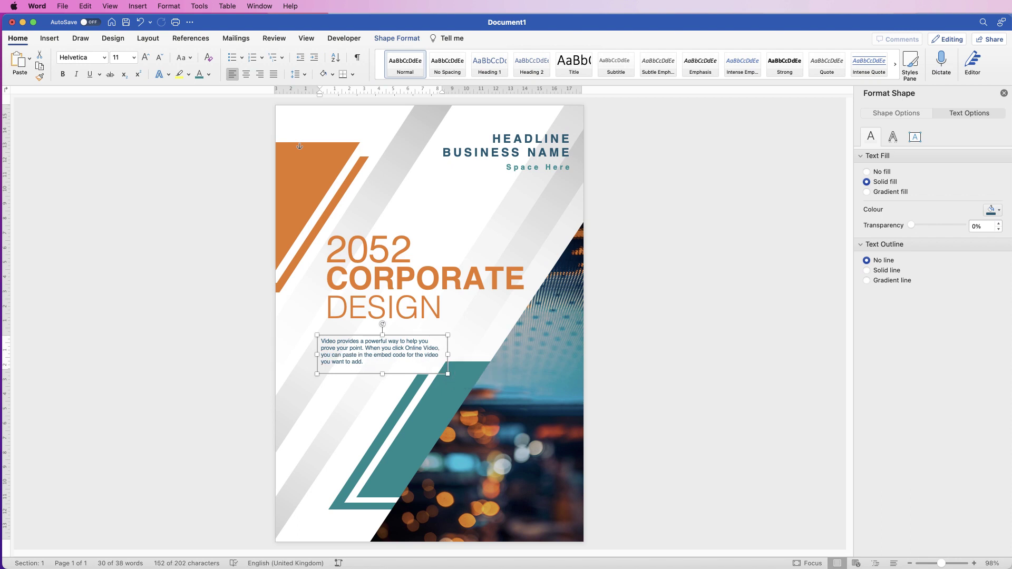
drag(383, 374, 389, 367)
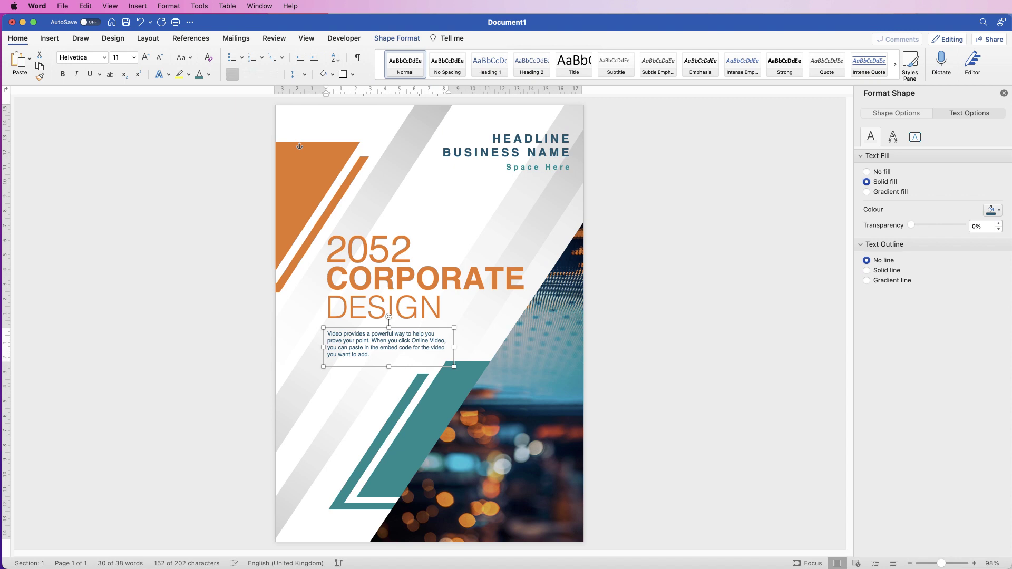
click(313, 146)
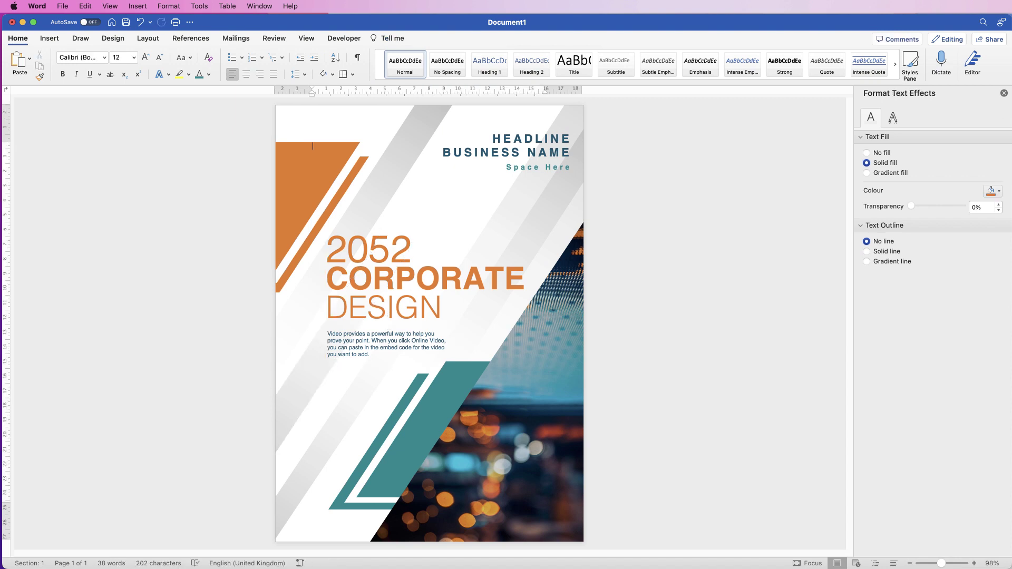
Step: Draw a horizontal line about 5.74 cm wide between BUSINESS NAME and Space Here, and format it dark blue, 3 pt thick
click(50, 38)
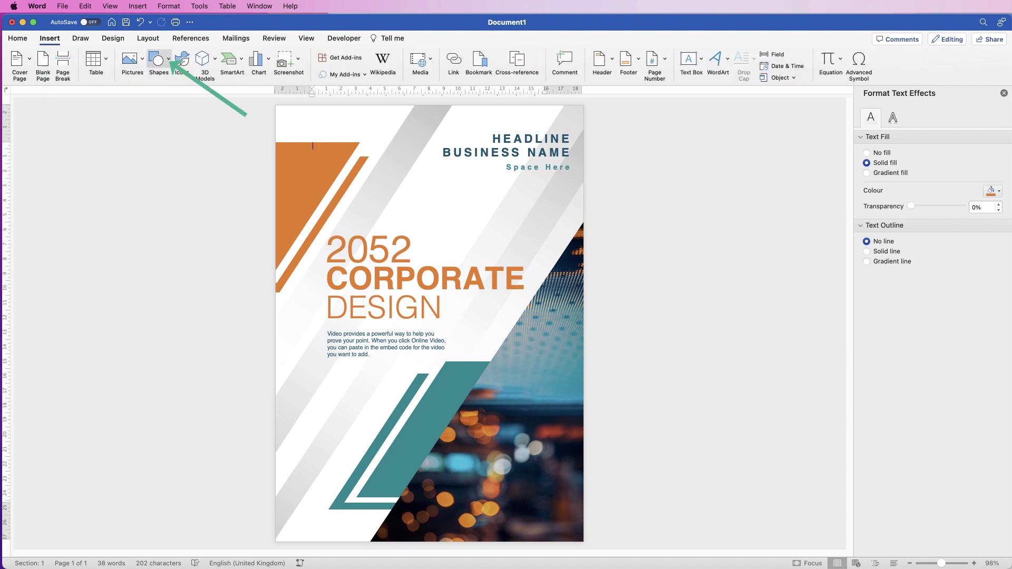
click(158, 61)
click(158, 152)
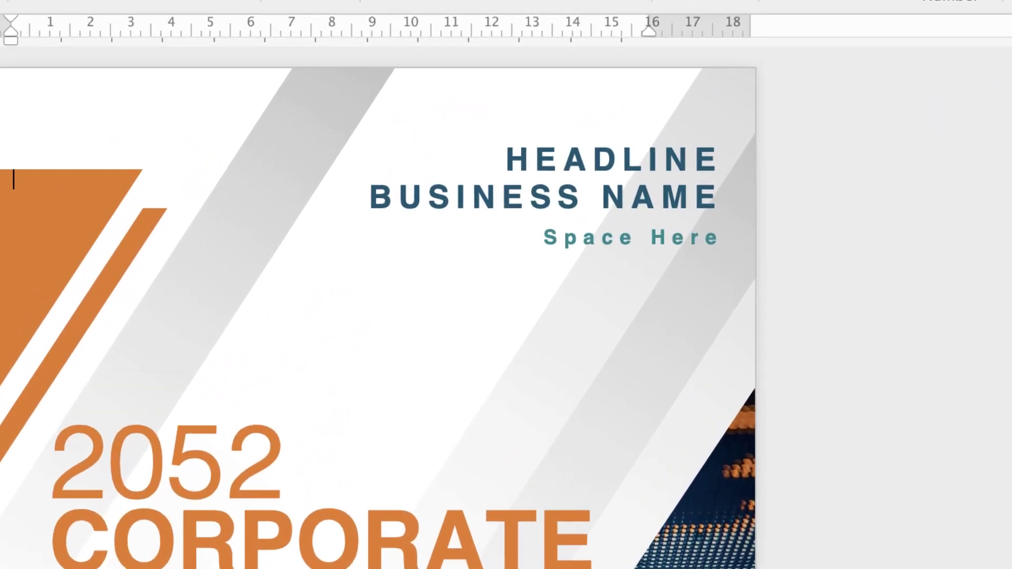
drag(483, 165, 514, 165)
drag(569, 233, 714, 233)
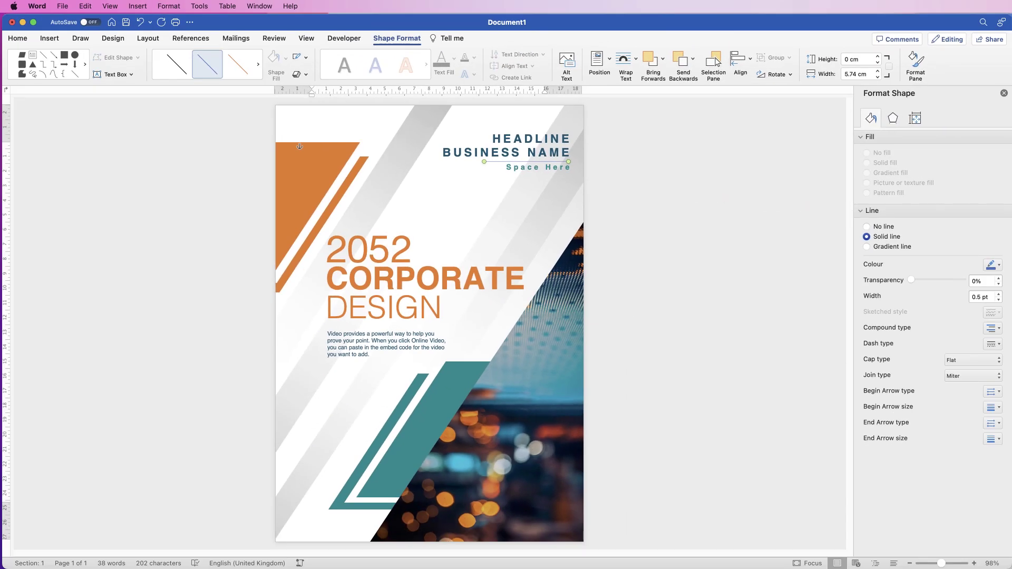
click(991, 265)
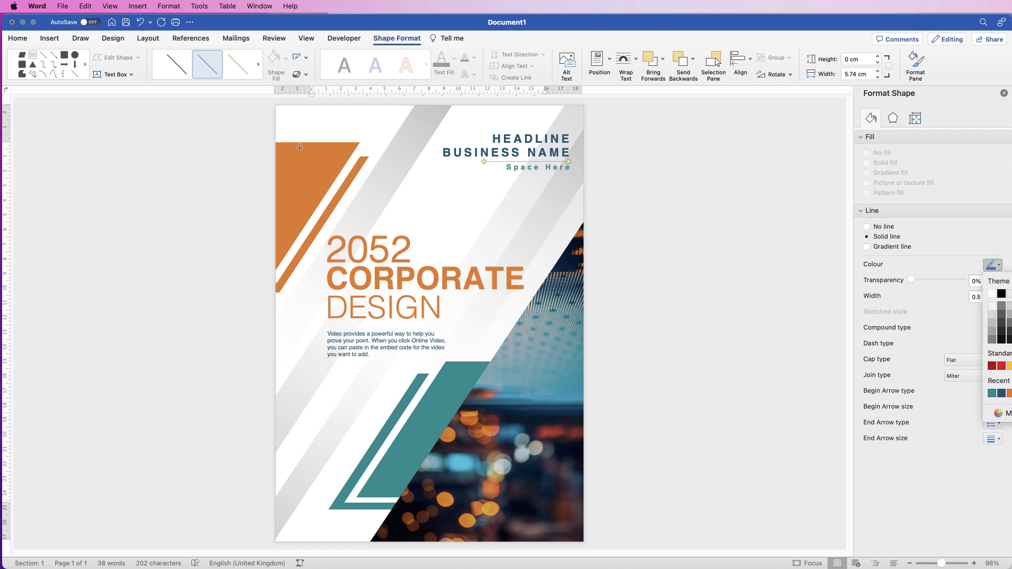
key(Escape)
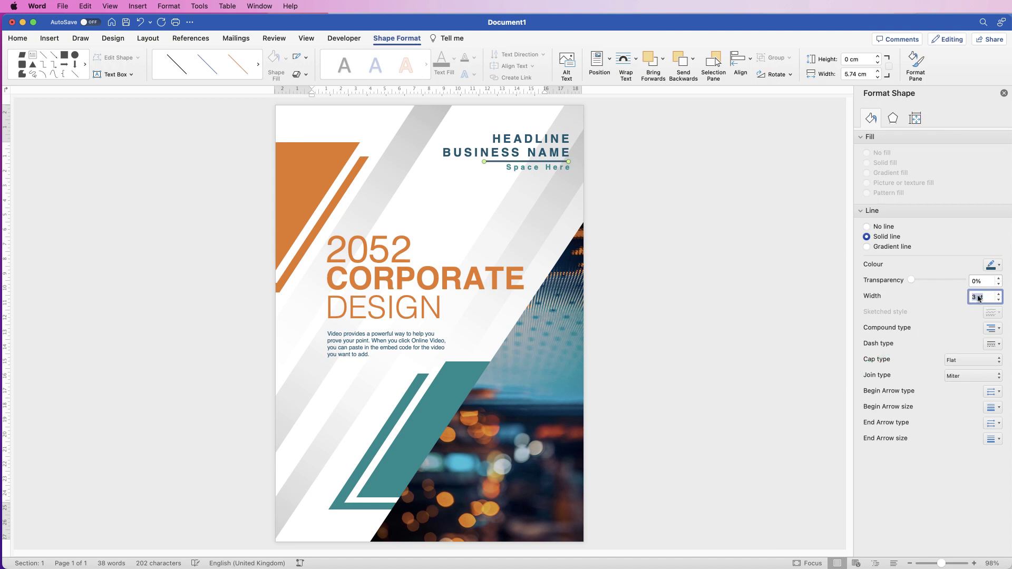
Step: Copy the dark blue line and place the copy between DESIGN and the paragraph
click(18, 39)
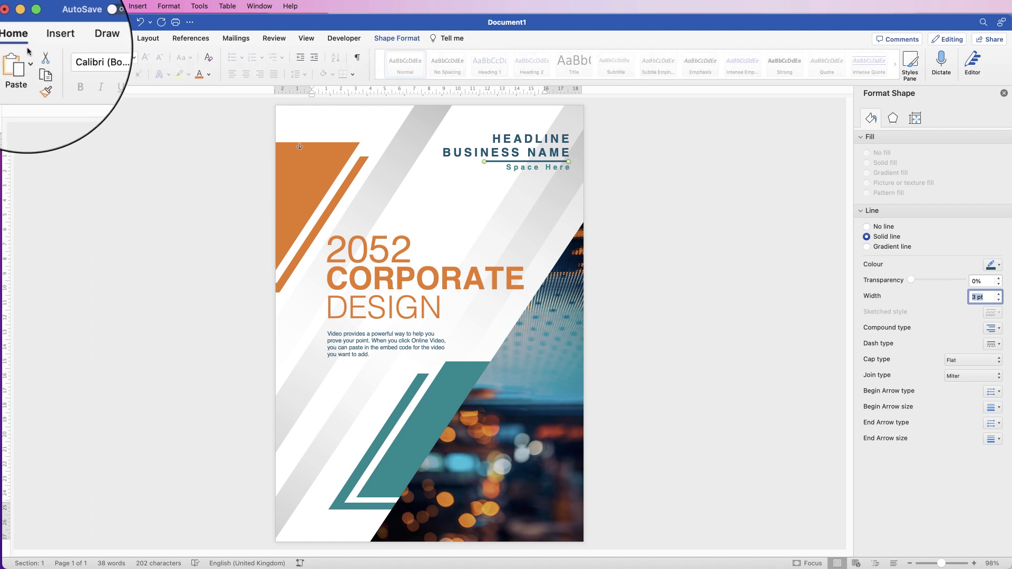
click(342, 374)
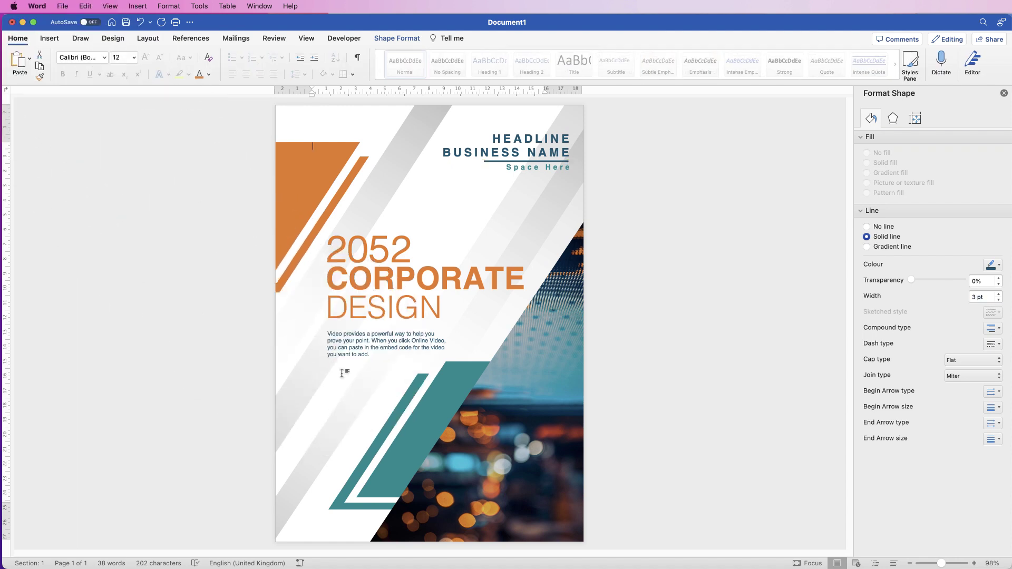
click(363, 143)
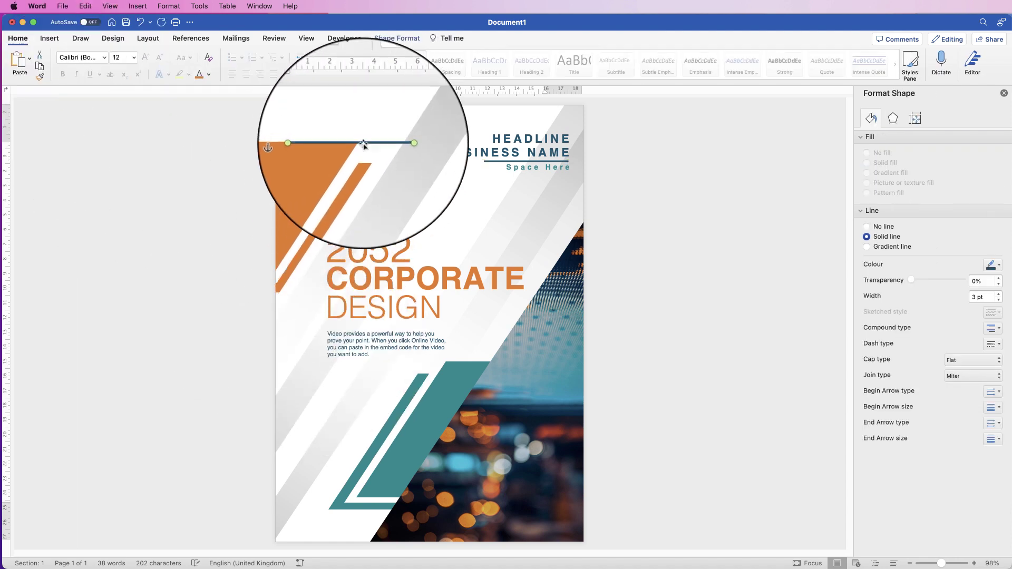
drag(363, 143, 382, 323)
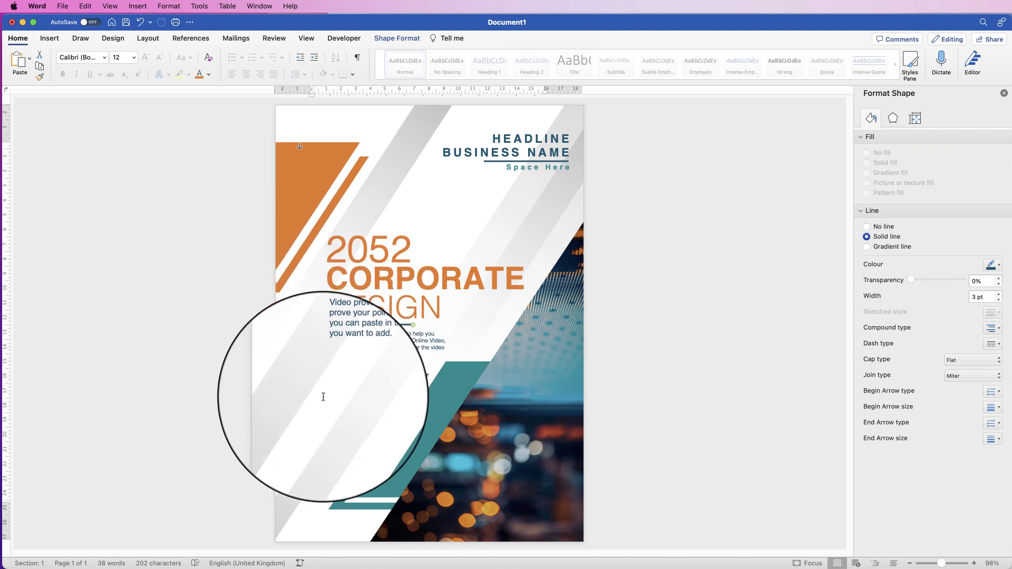
Step: Recolour the line beneath DESIGN orange and lengthen it to match the width of that word
click(993, 265)
click(987, 385)
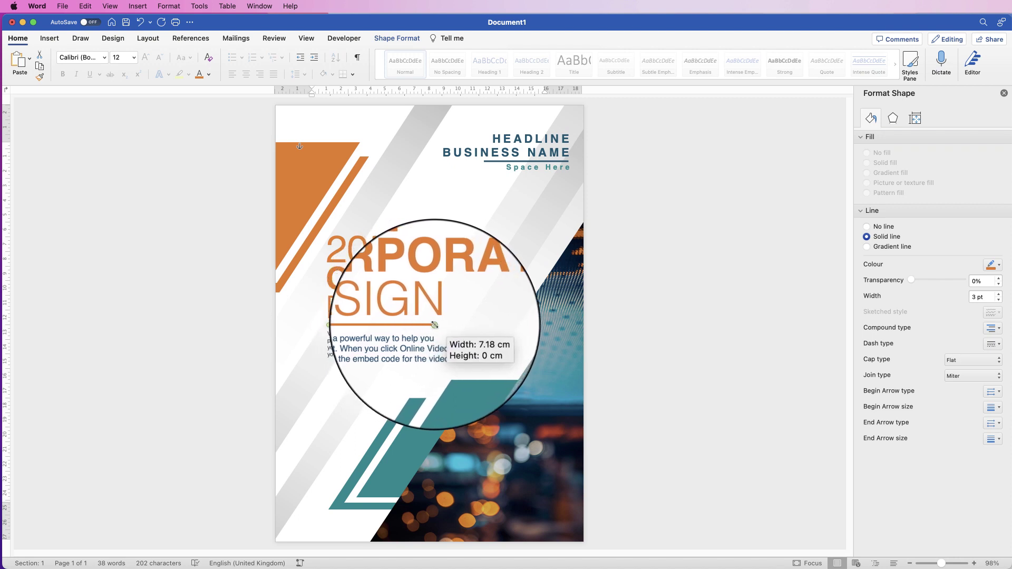
drag(434, 325, 439, 324)
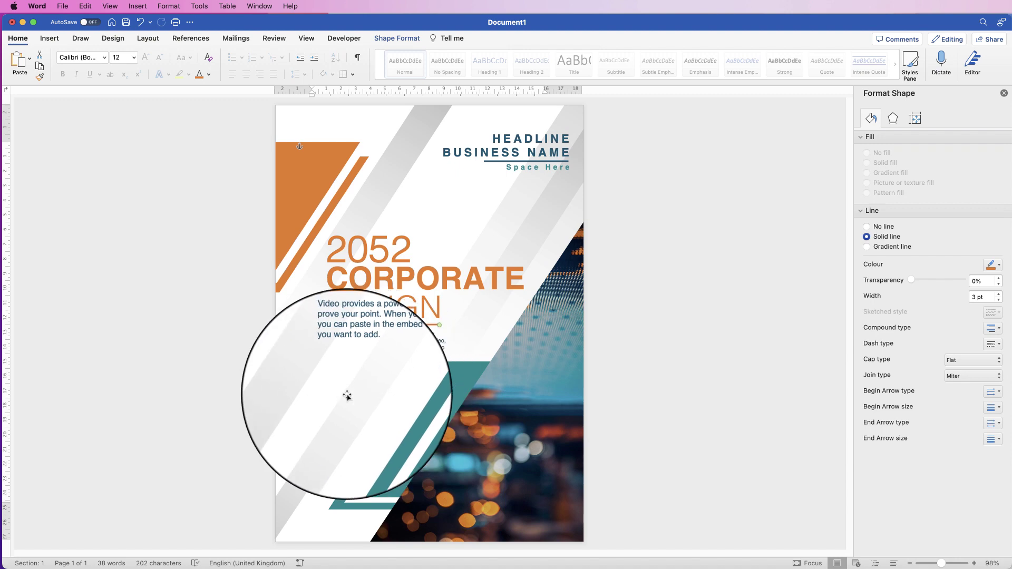
click(338, 385)
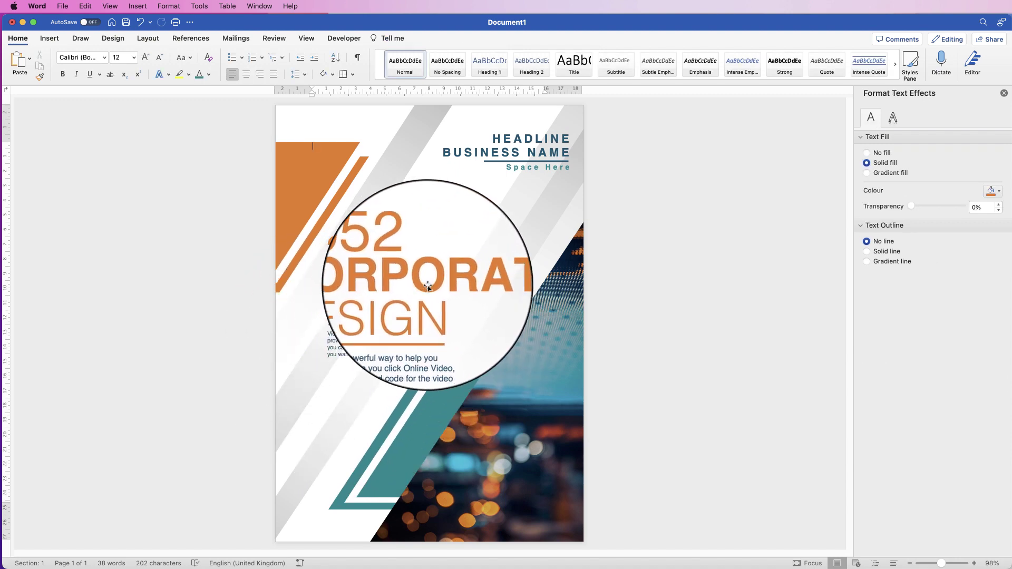
Step: Group 2052, CORPORATE, DESIGN, the orange line and the paragraph into one object, and nudge the group slightly into position
click(351, 349)
click(352, 349)
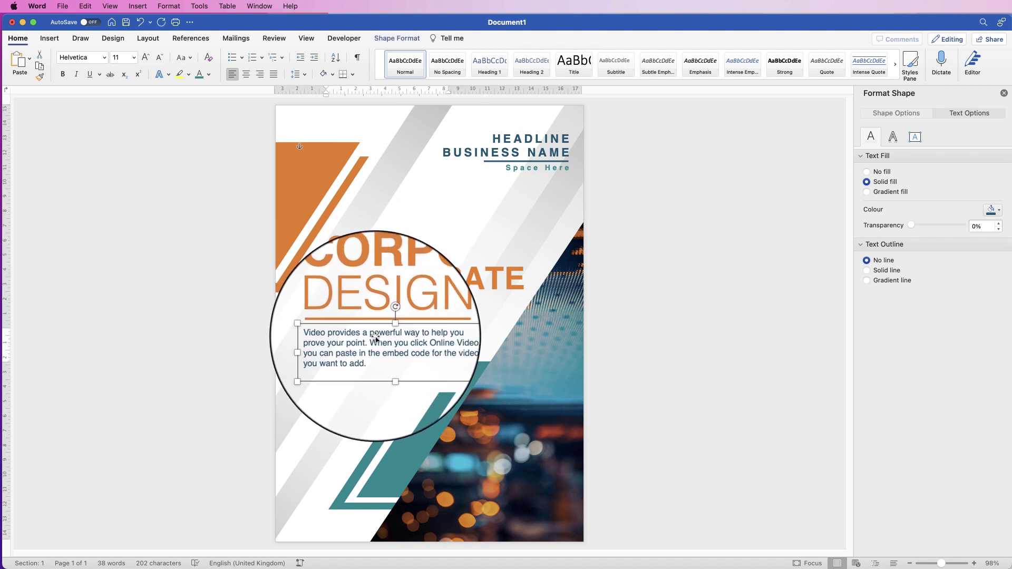
click(367, 325)
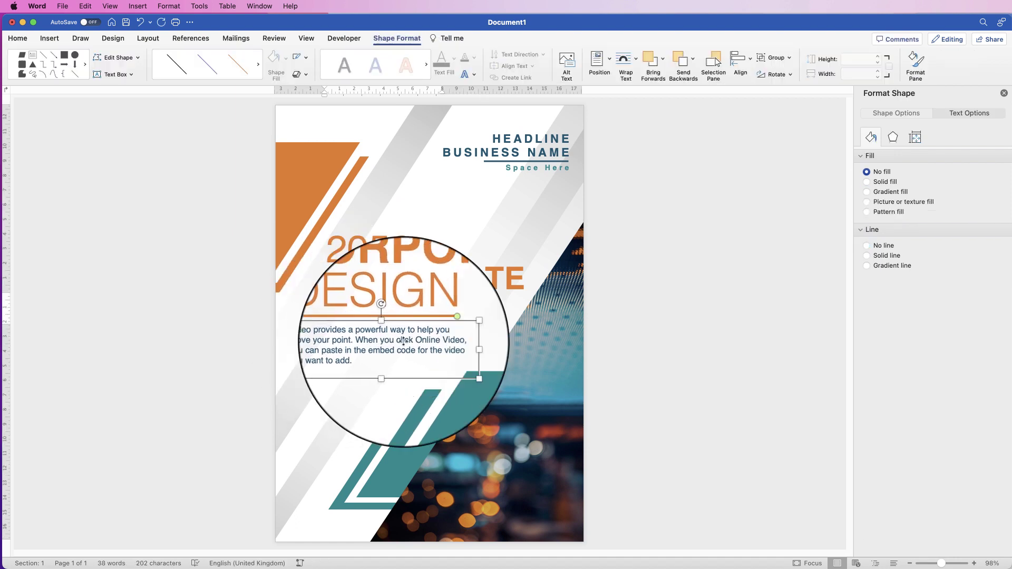
shift+click(412, 312)
shift+click(422, 278)
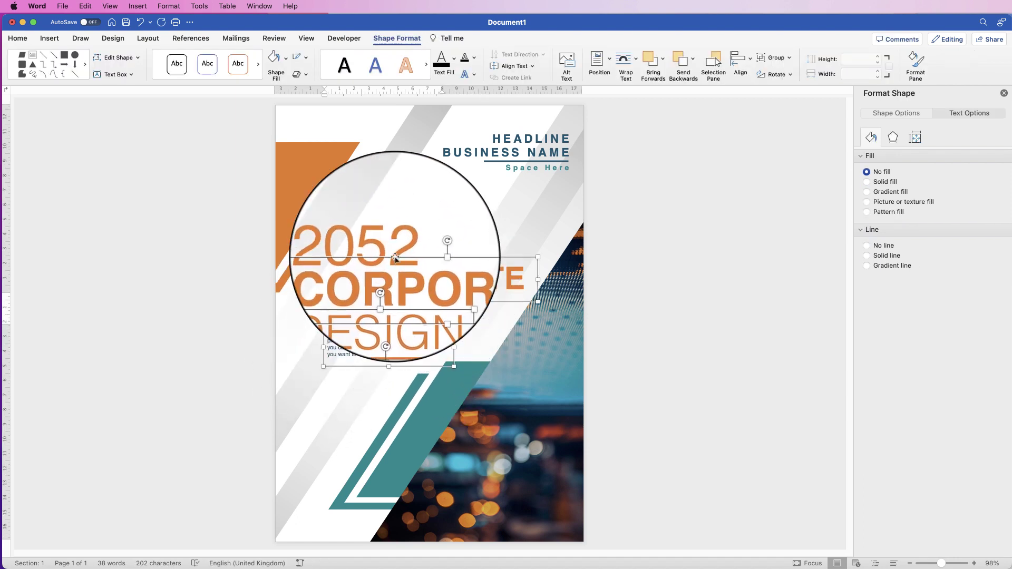
shift+click(372, 247)
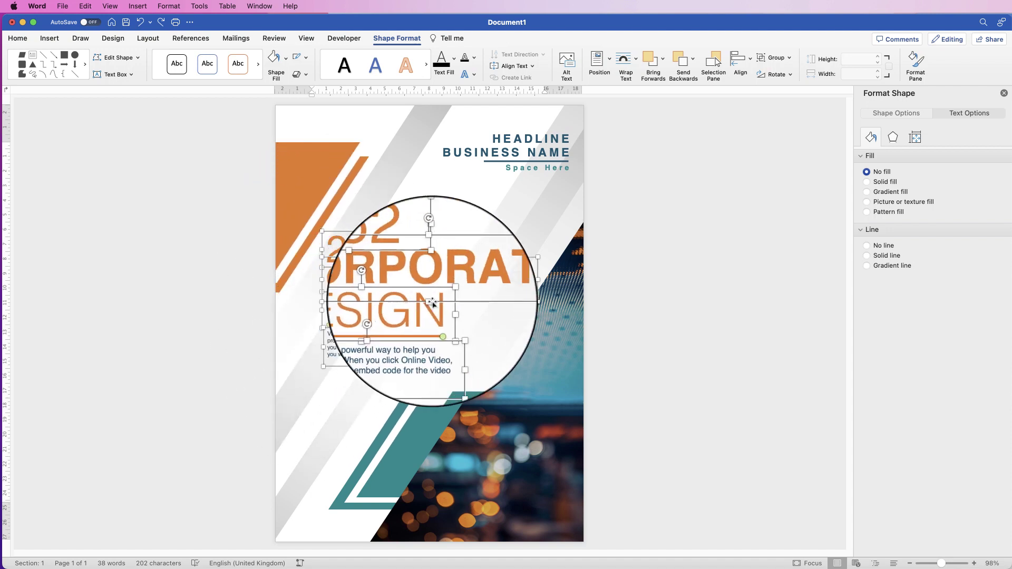
click(787, 59)
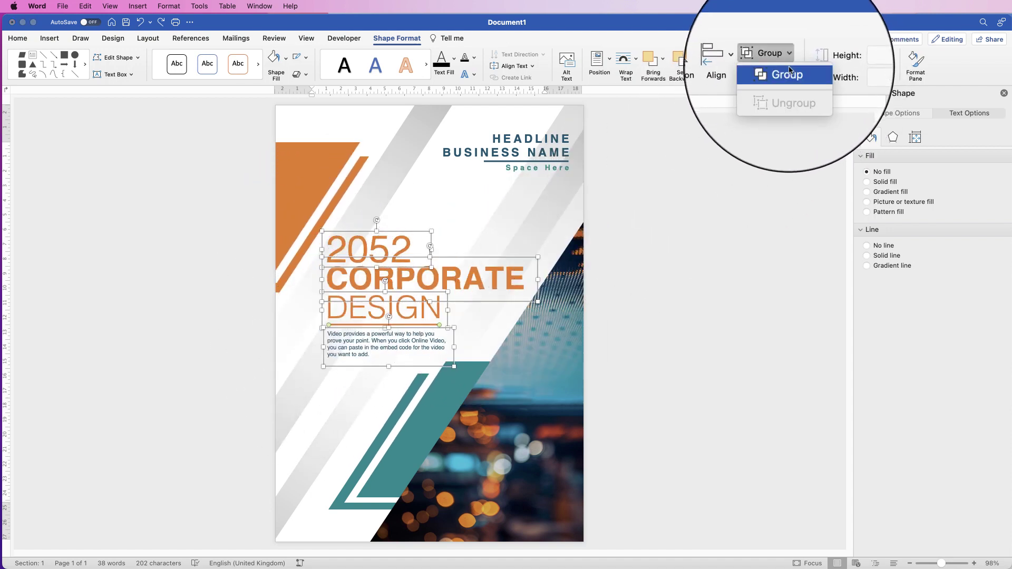
click(779, 69)
mouse_move(367, 281)
mouse_down()
mouse_move(398, 220)
mouse_move(417, 278)
mouse_move(369, 269)
mouse_move(381, 283)
mouse_up()
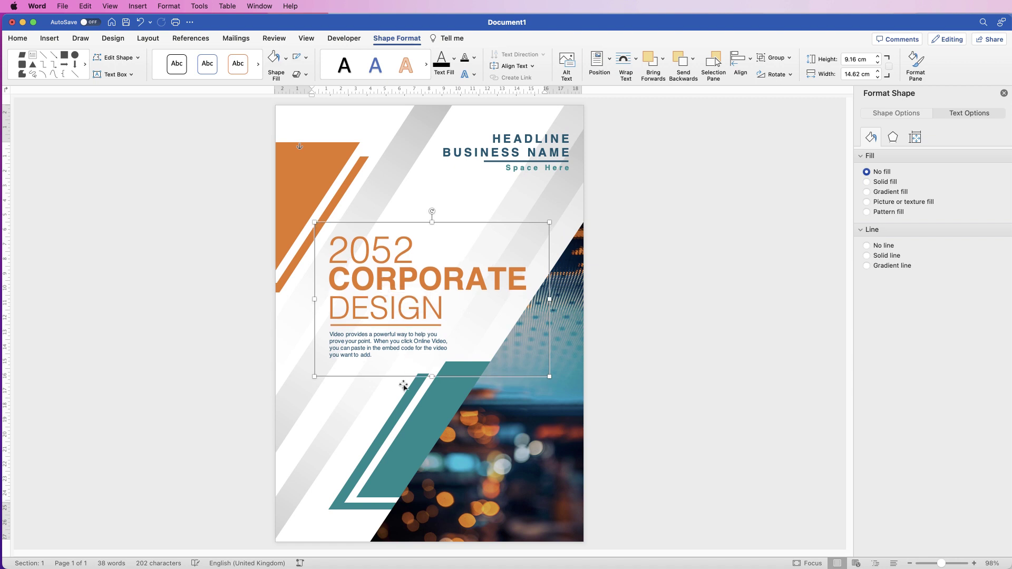
Step: Group the headline text, dark blue line and Space Here, and move the group down slightly to about 8.87 cm left, 2.22 cm top
click(561, 161)
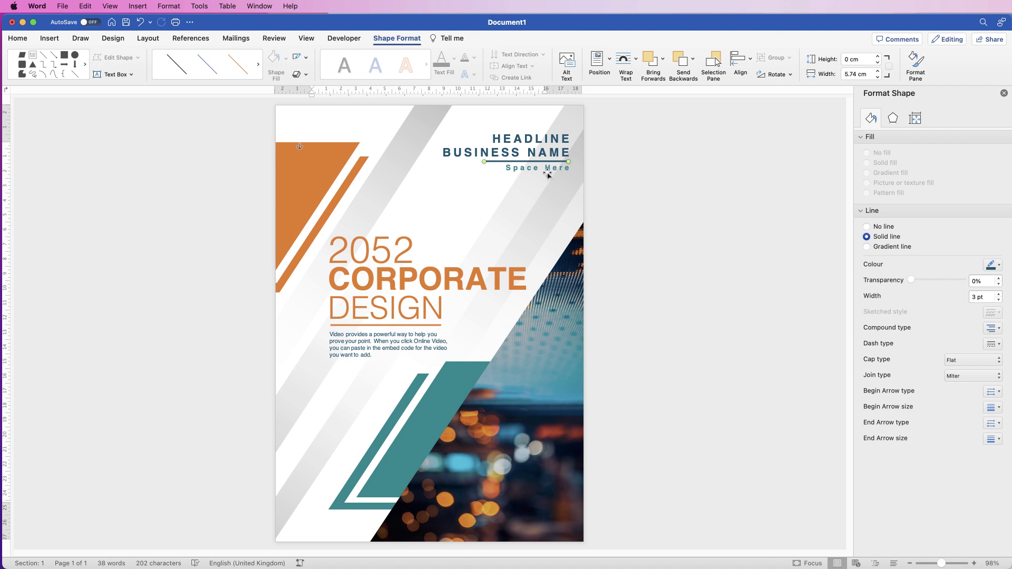
click(548, 168)
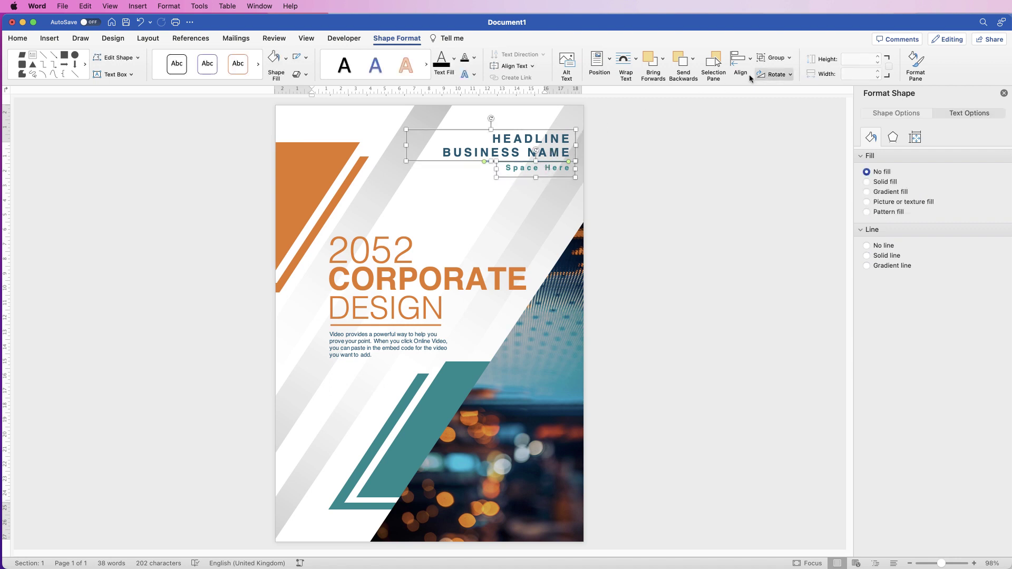
click(778, 58)
click(775, 69)
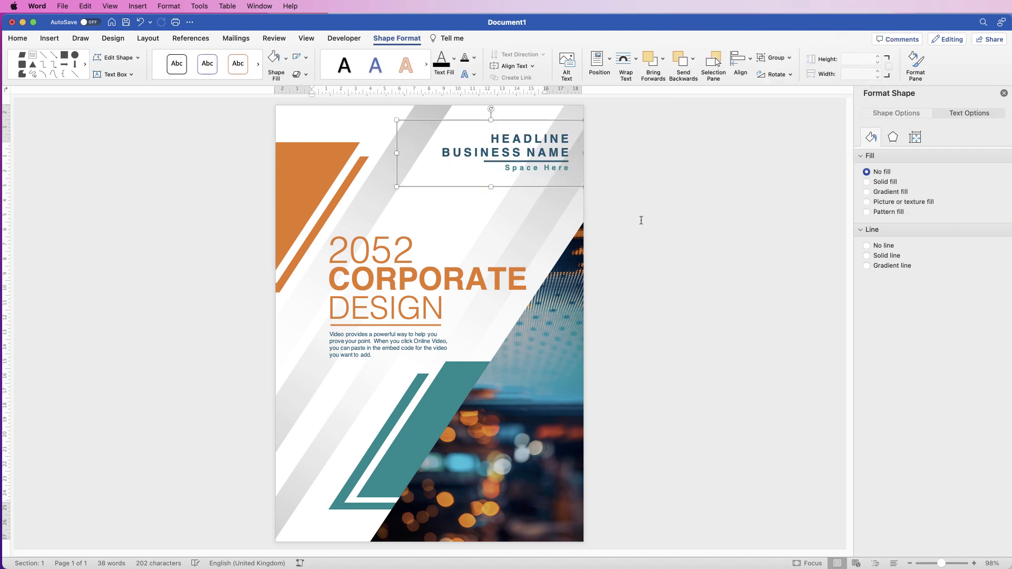
mouse_move(544, 164)
mouse_down()
mouse_move(548, 179)
mouse_move(542, 171)
mouse_up()
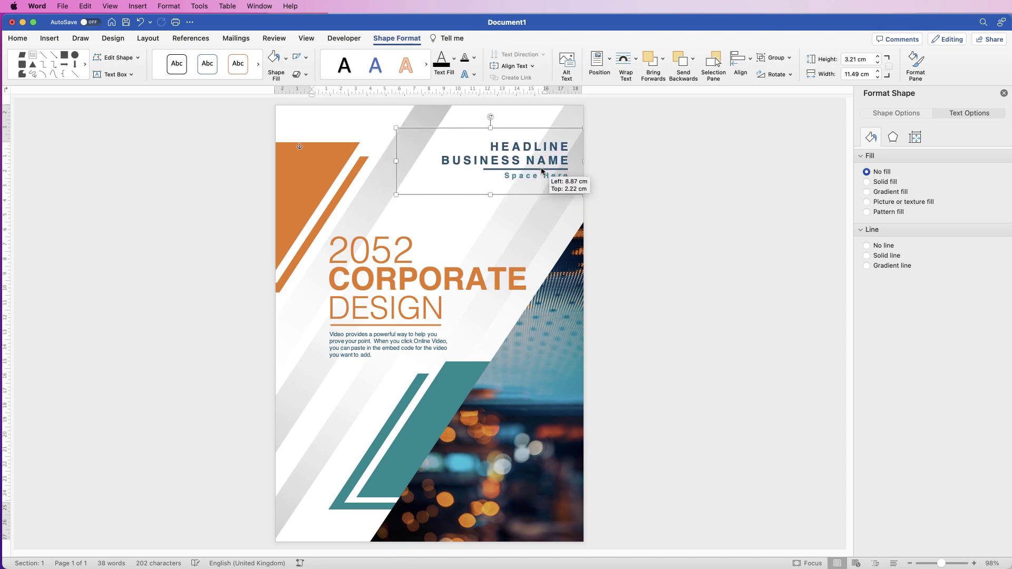
click(634, 255)
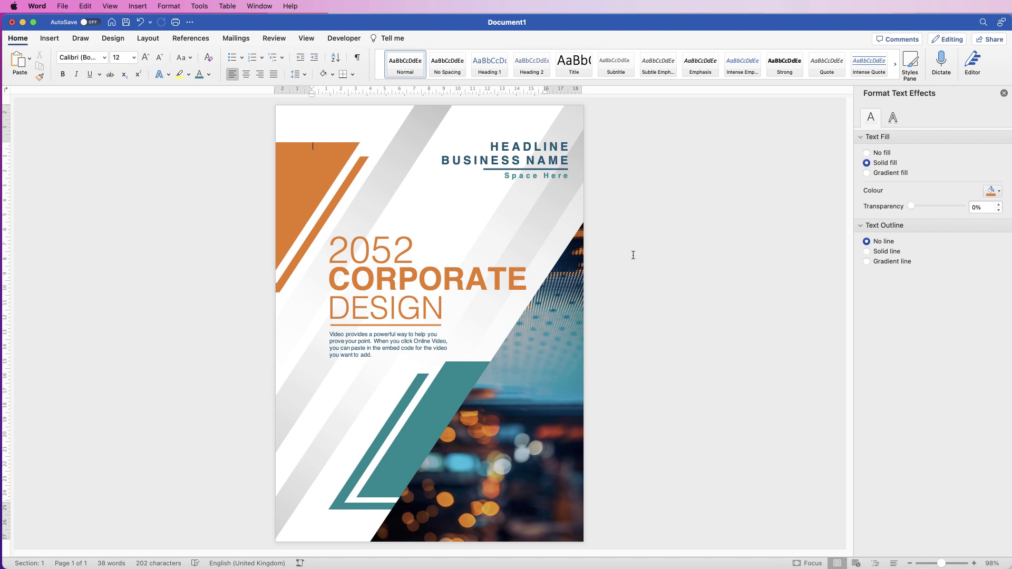
Step: Examine the file formats offered for saving the document, including PDF, and leave without saving
click(63, 6)
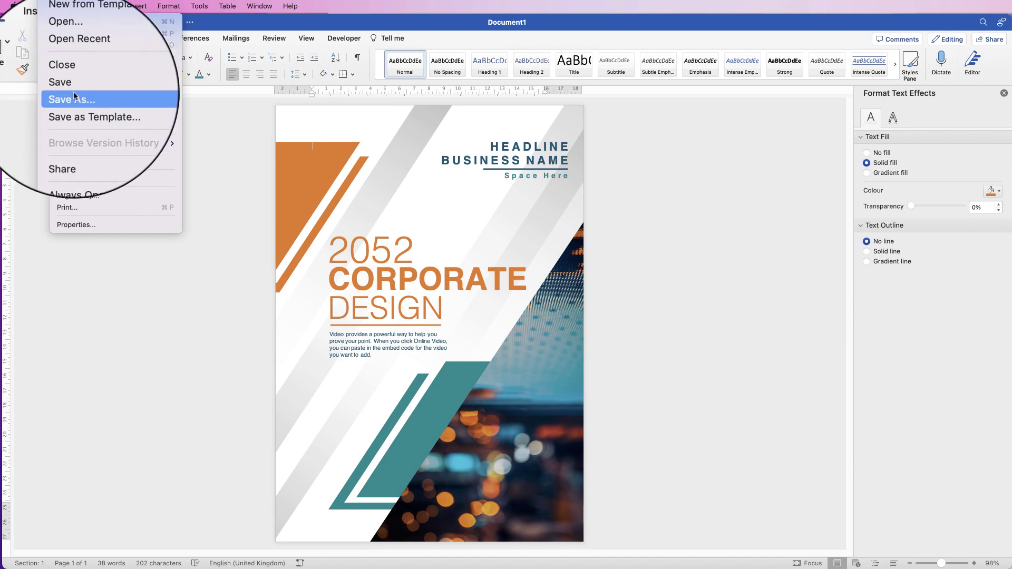
click(85, 97)
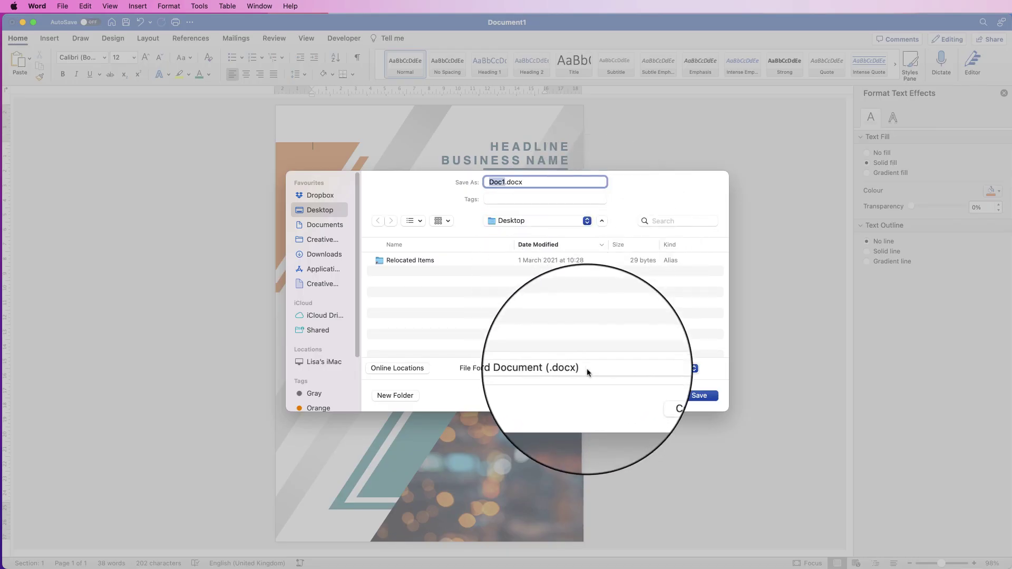
click(587, 368)
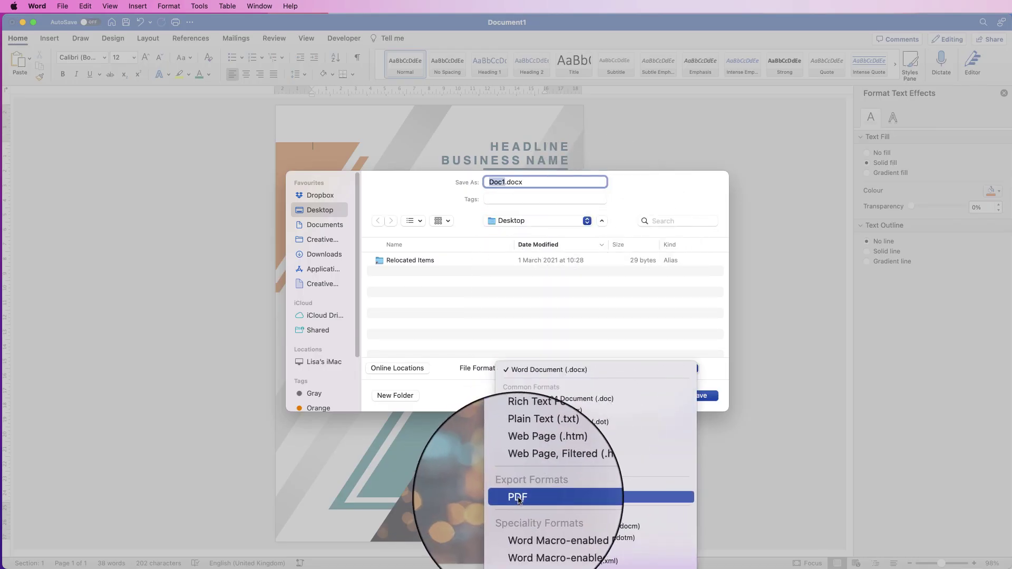
click(751, 430)
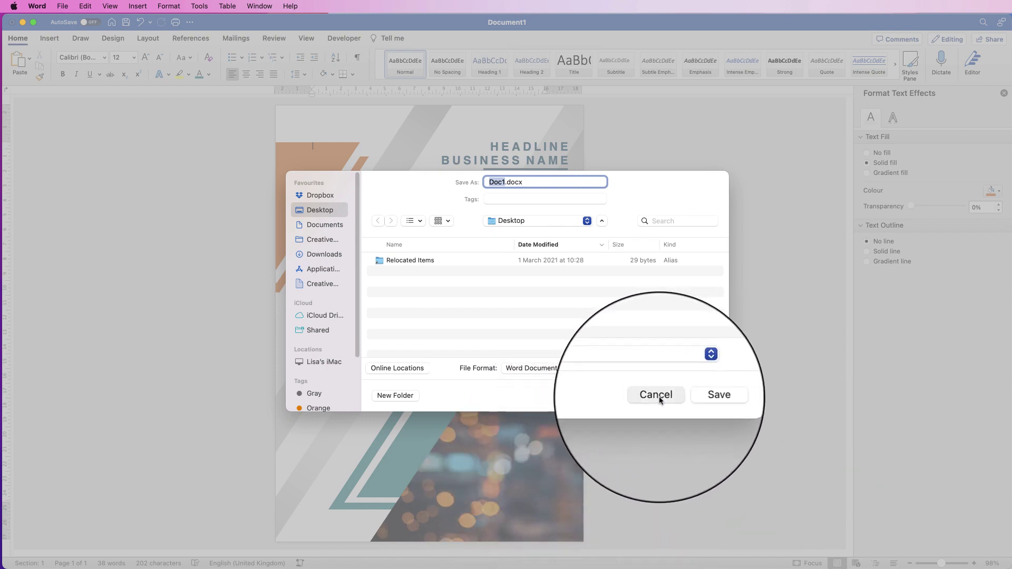
click(661, 398)
Step: Examine the options for saving the document as a Word template (.dotx), and leave without saving
click(63, 6)
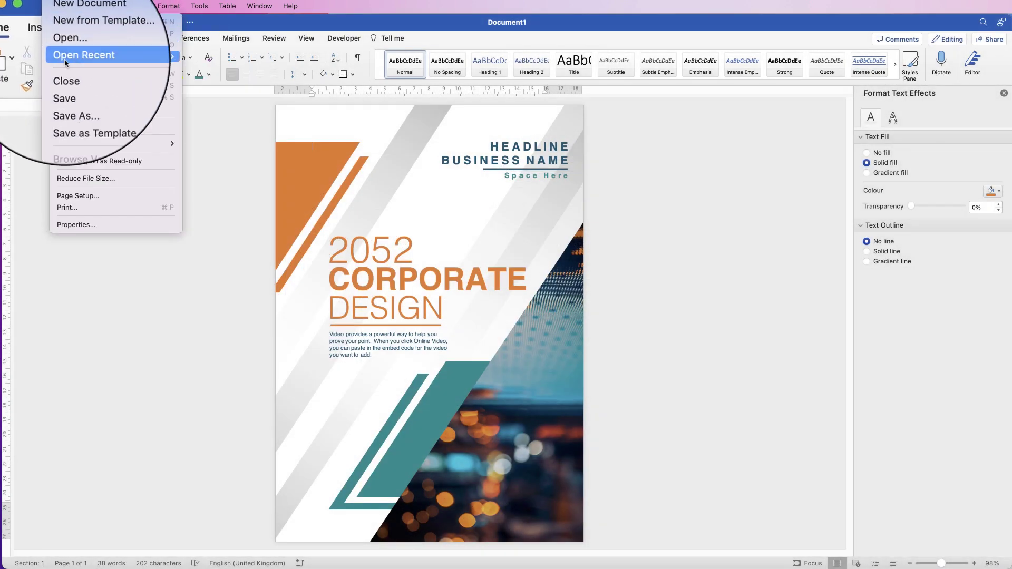
click(68, 109)
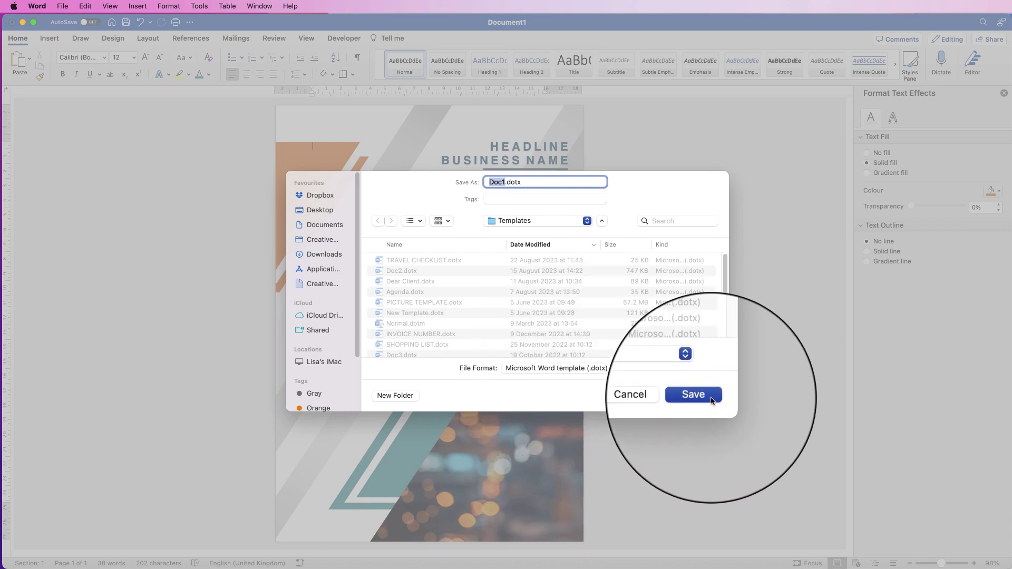
click(669, 393)
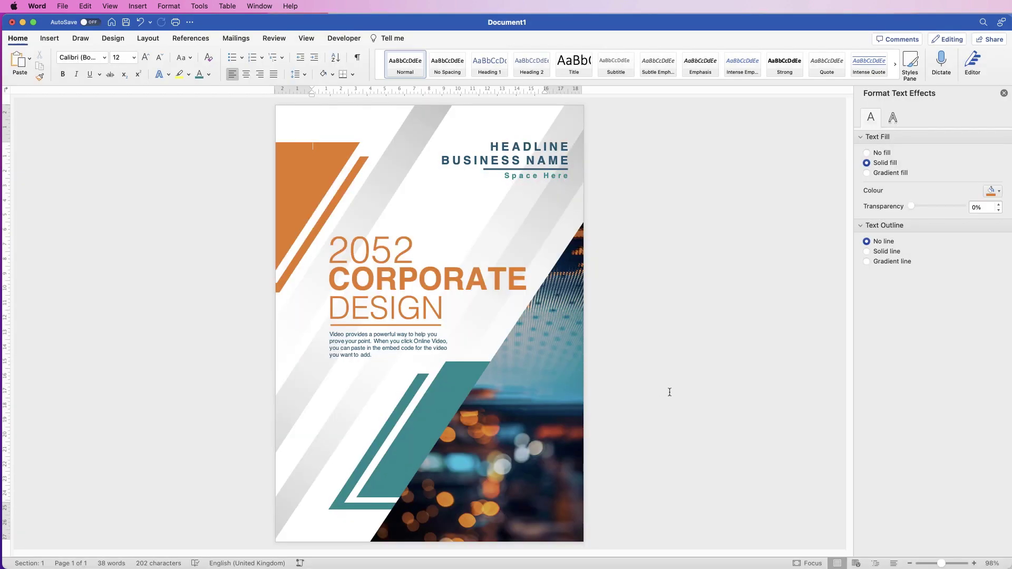